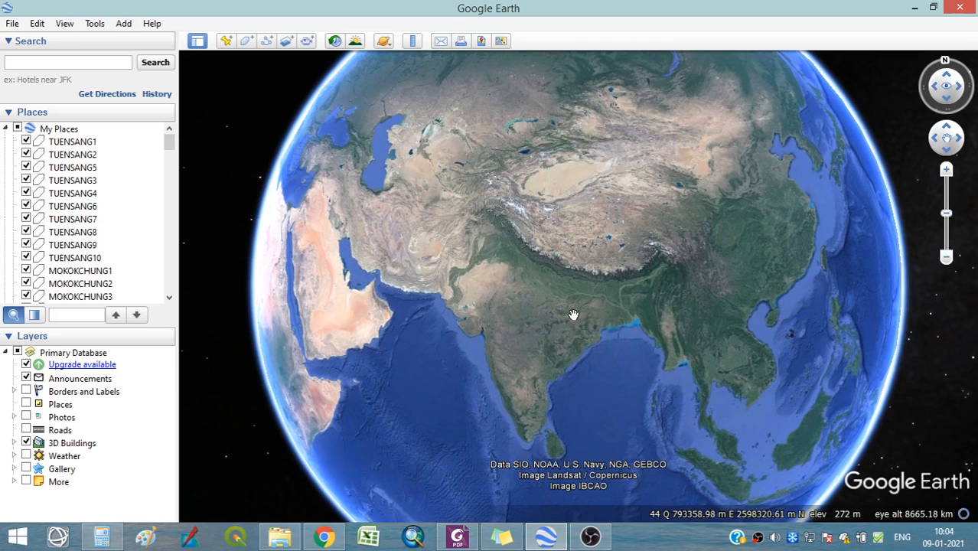
drag(408, 265, 411, 274)
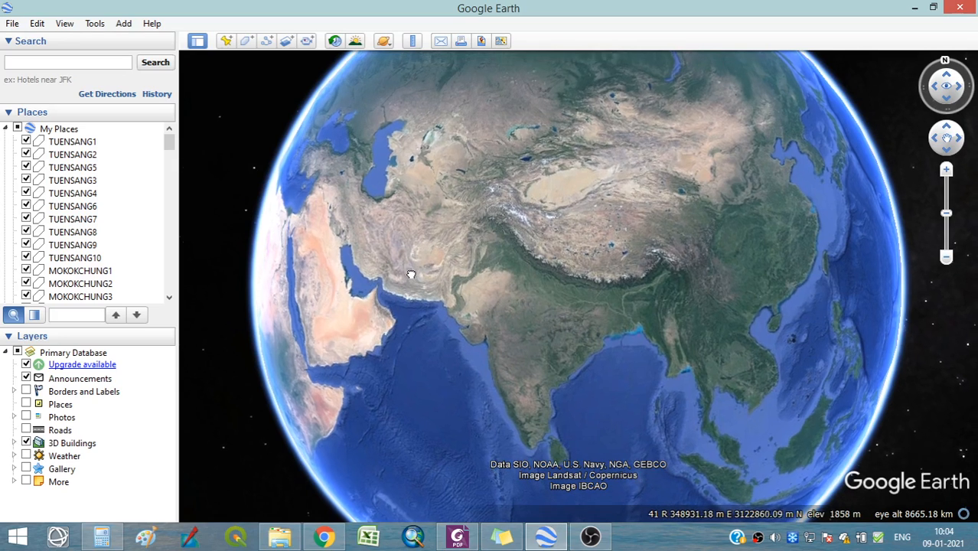
drag(775, 288, 803, 277)
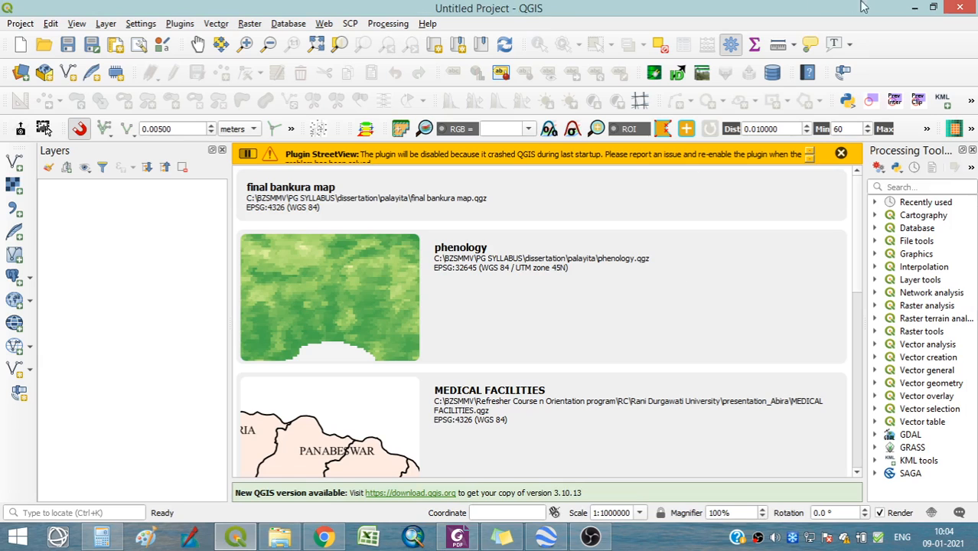
click(913, 8)
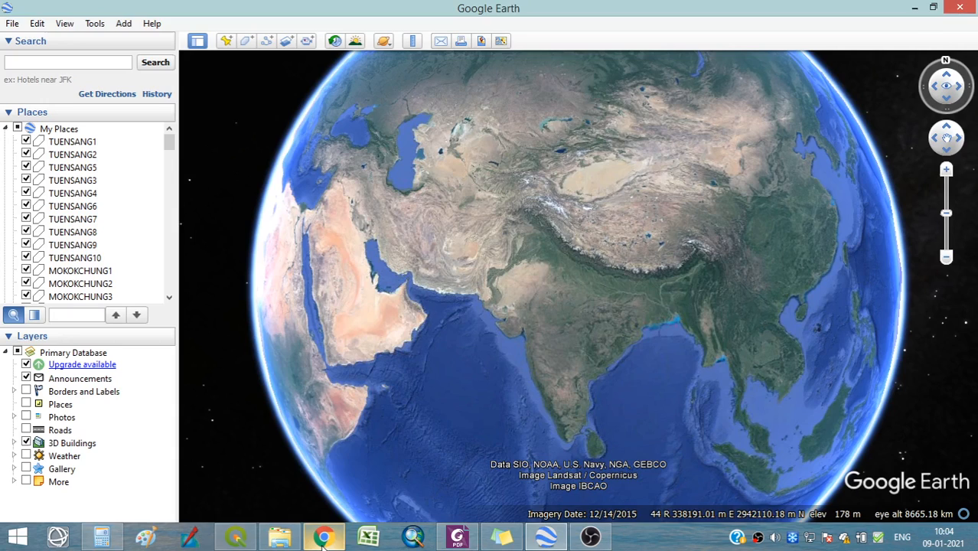
Switch to Chrome and search Google for "google earth download"
click(324, 537)
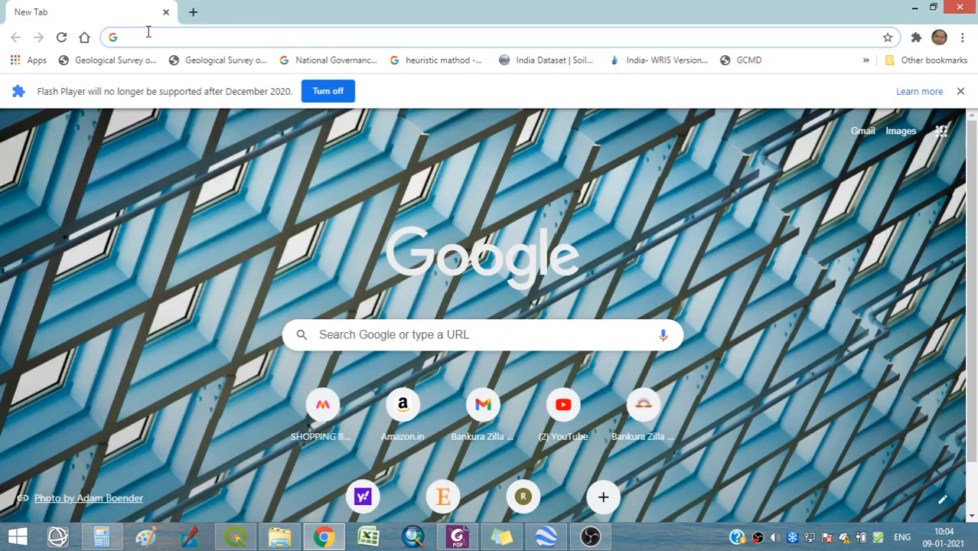
text(go)
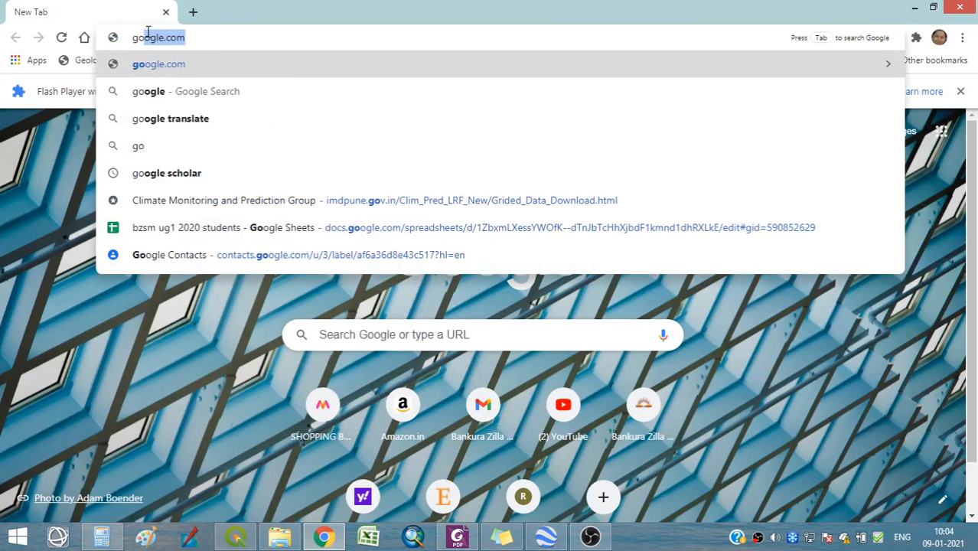
text(ogl)
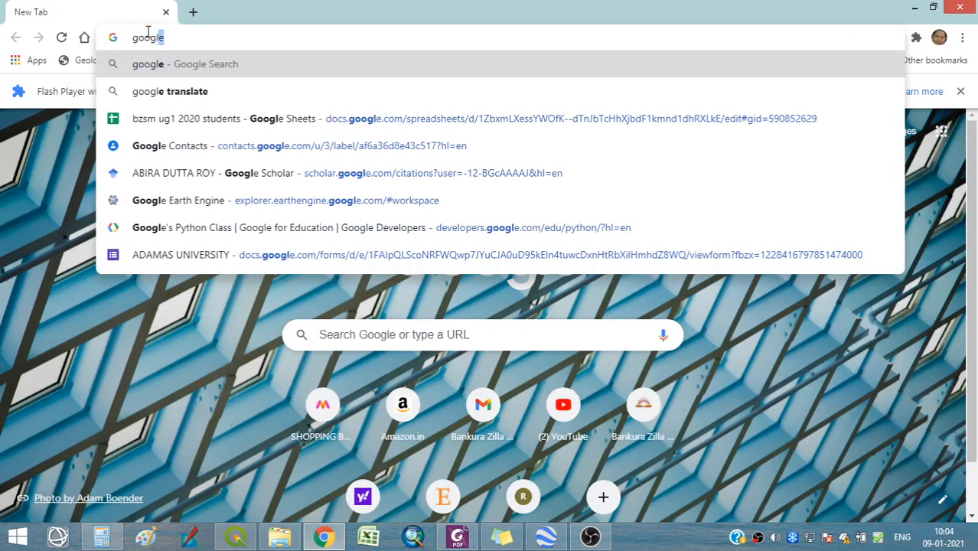
text(e eart)
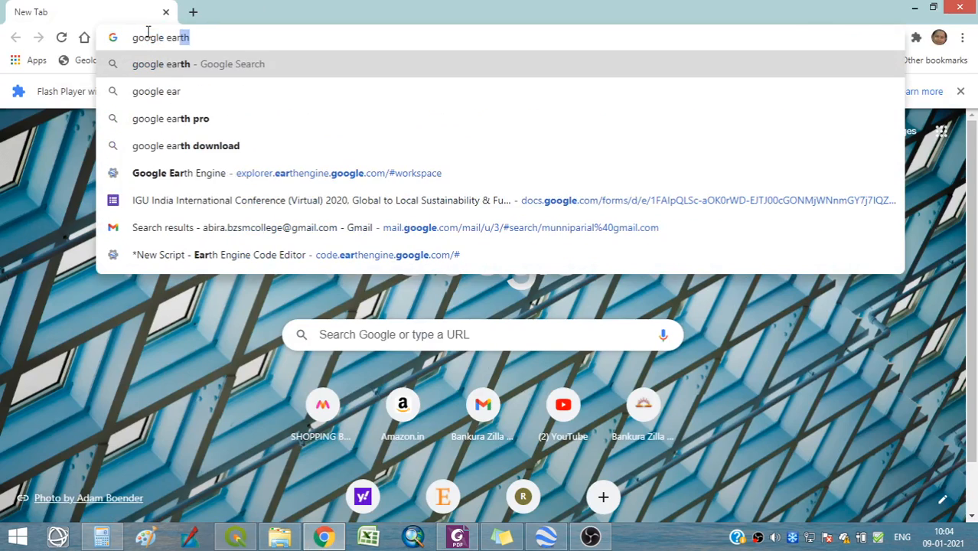
key(Down)
key(Down)
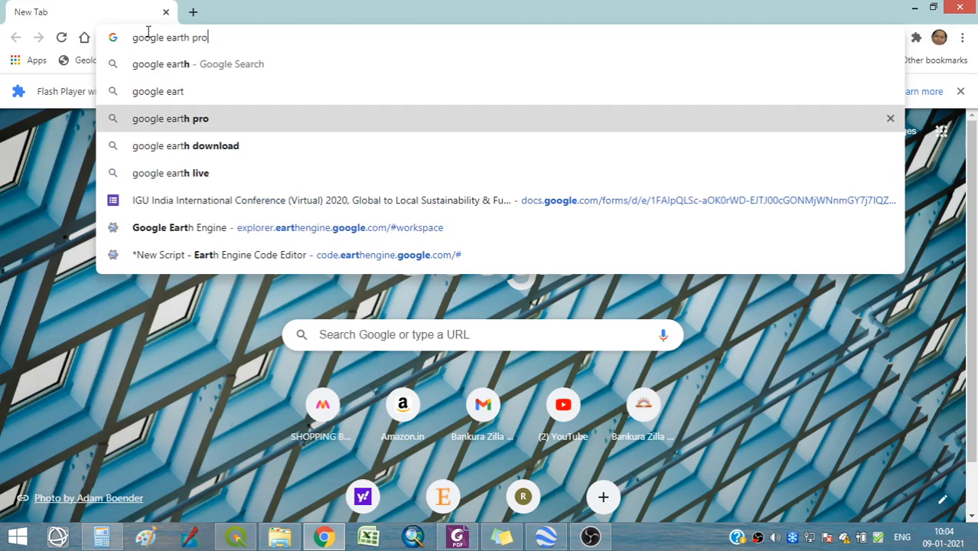
key(Down)
key(Return)
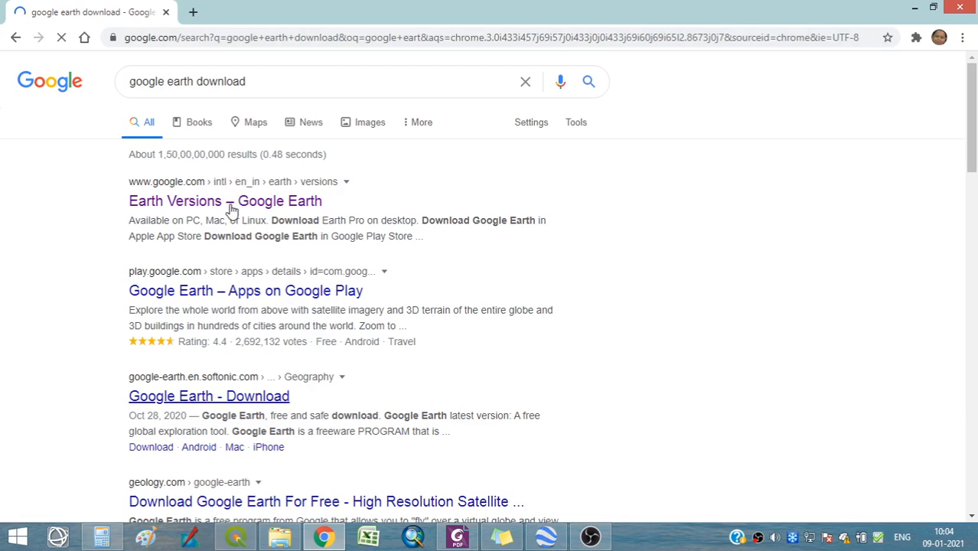
Open the Earth Versions page, view the Google Earth Pro on desktop download section, and close the page
click(232, 207)
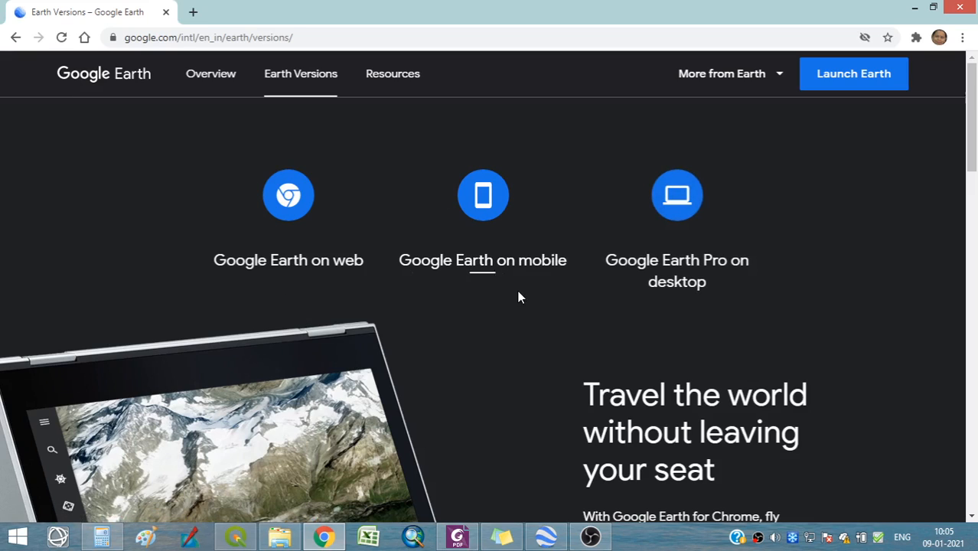
click(676, 281)
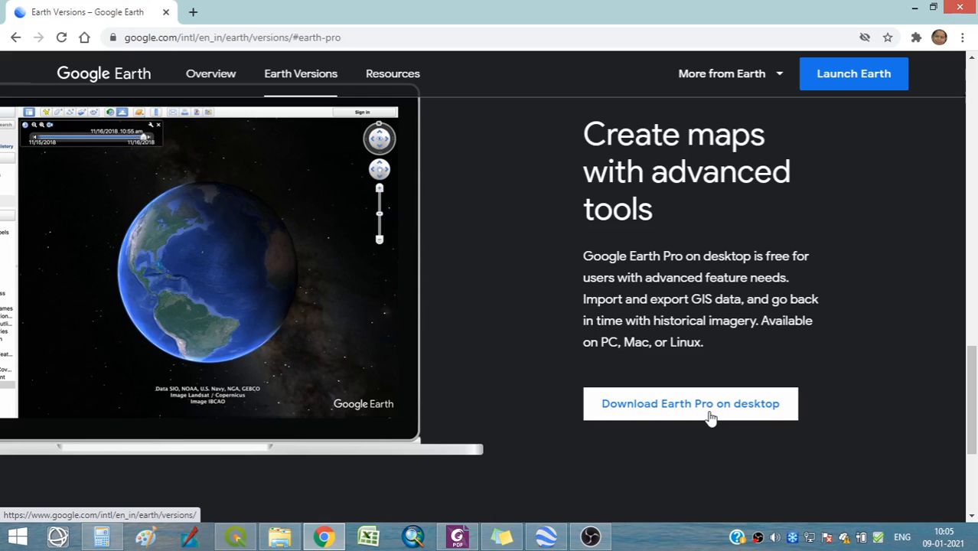
click(166, 12)
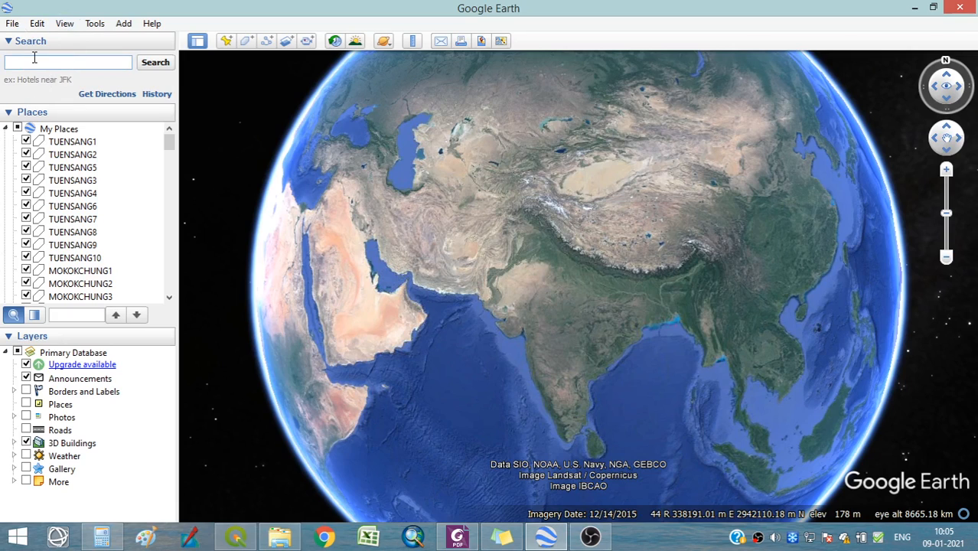
Search for Bankura Zilla Saradamani Mahila Mahavidyapith from the suggestions and bring its campus into close view
text(nkura z)
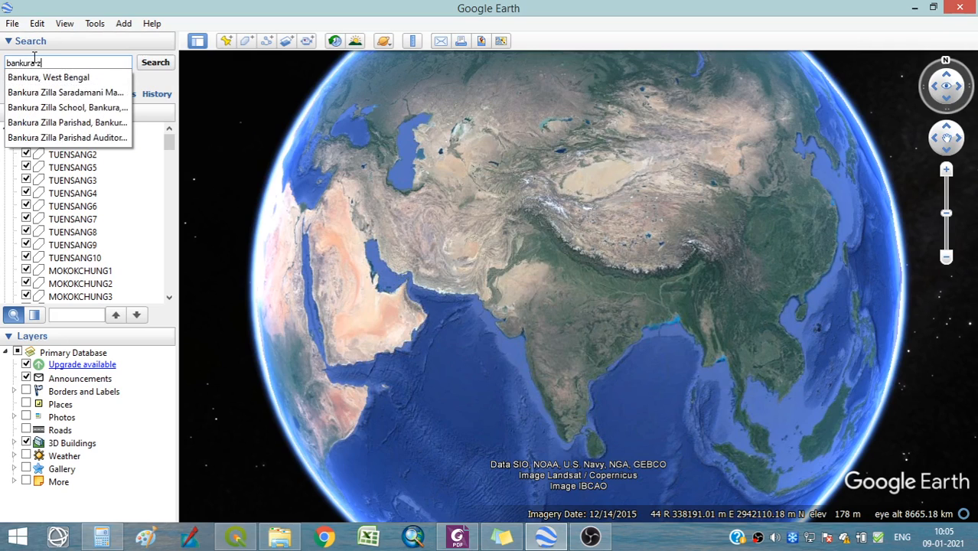
text(ill)
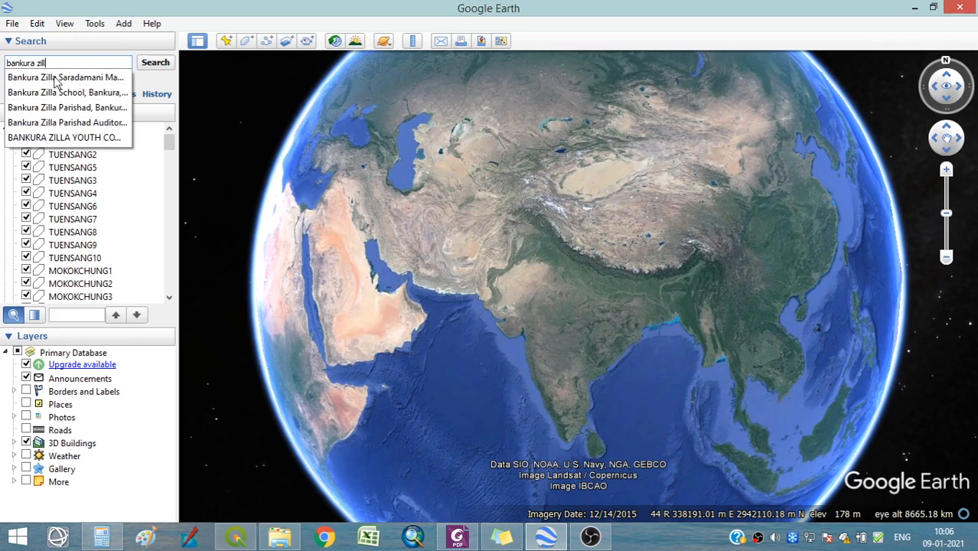
click(57, 79)
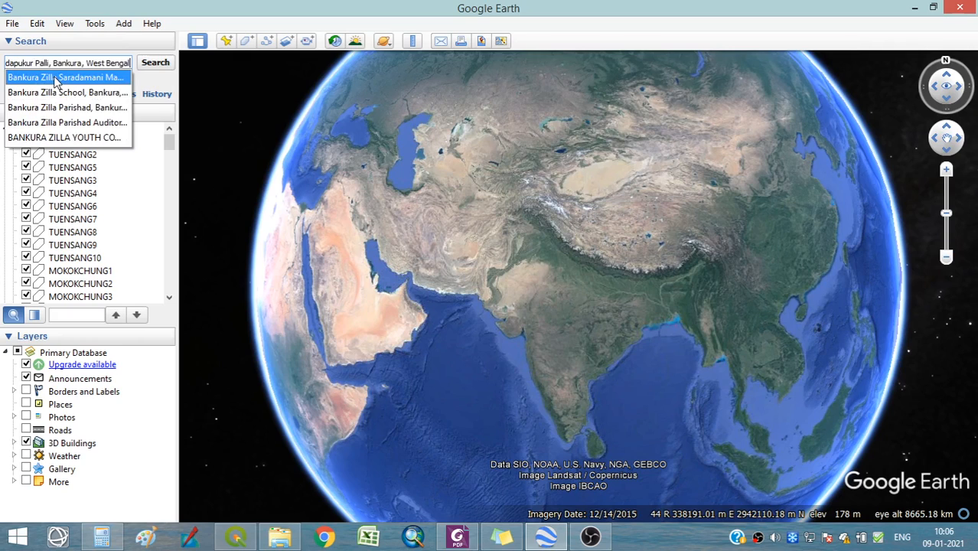
click(155, 67)
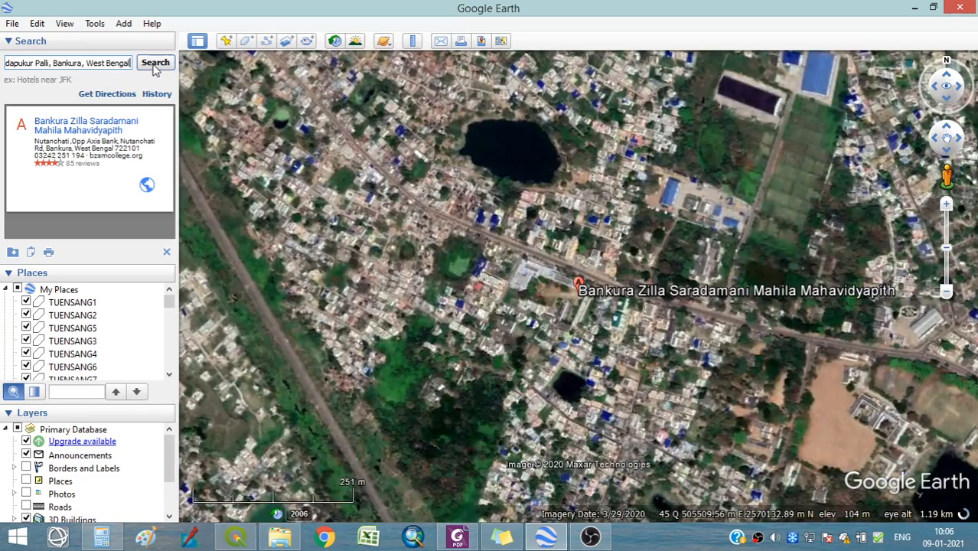
scroll(576, 271, up, 3)
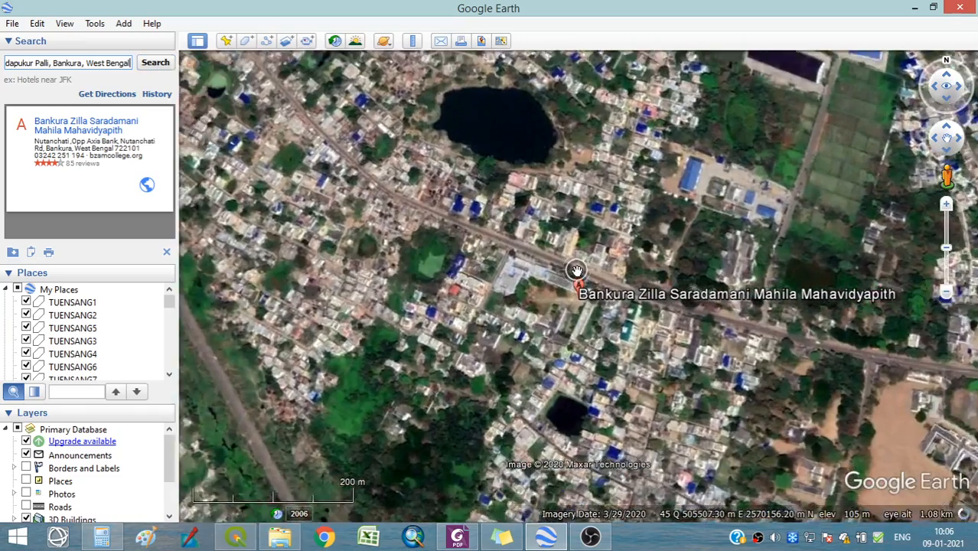
scroll(577, 303, up, 5)
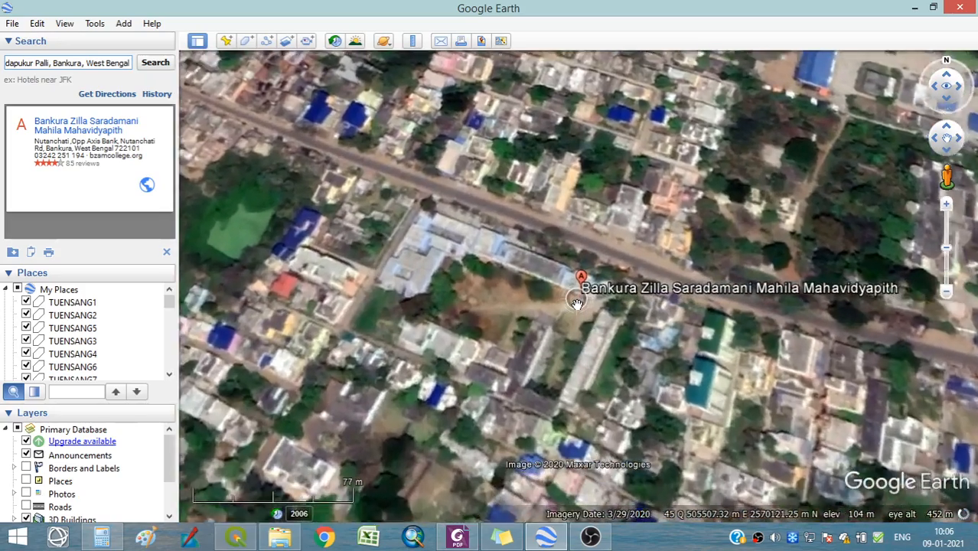
scroll(575, 301, up, 1)
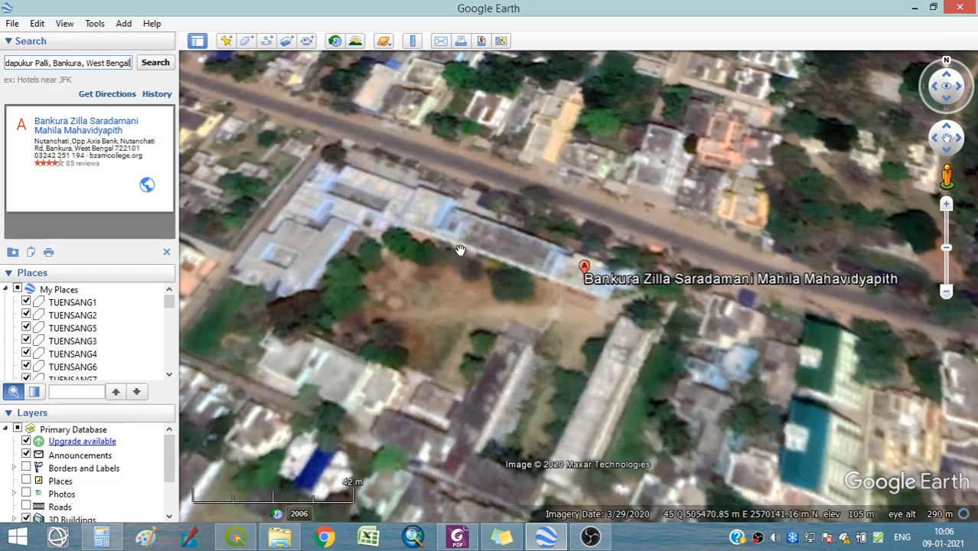
scroll(459, 281, down, 1)
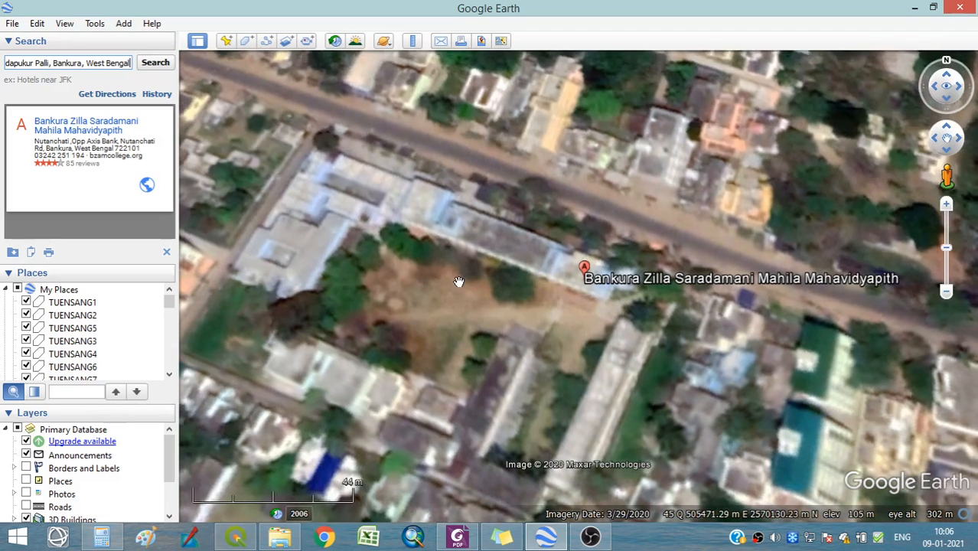
scroll(458, 282, down, 1)
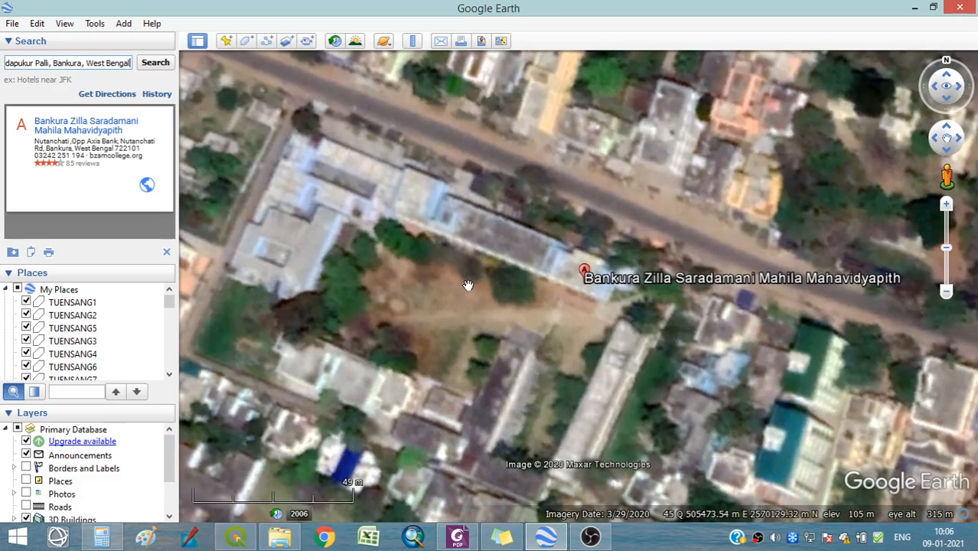
drag(466, 285, 515, 273)
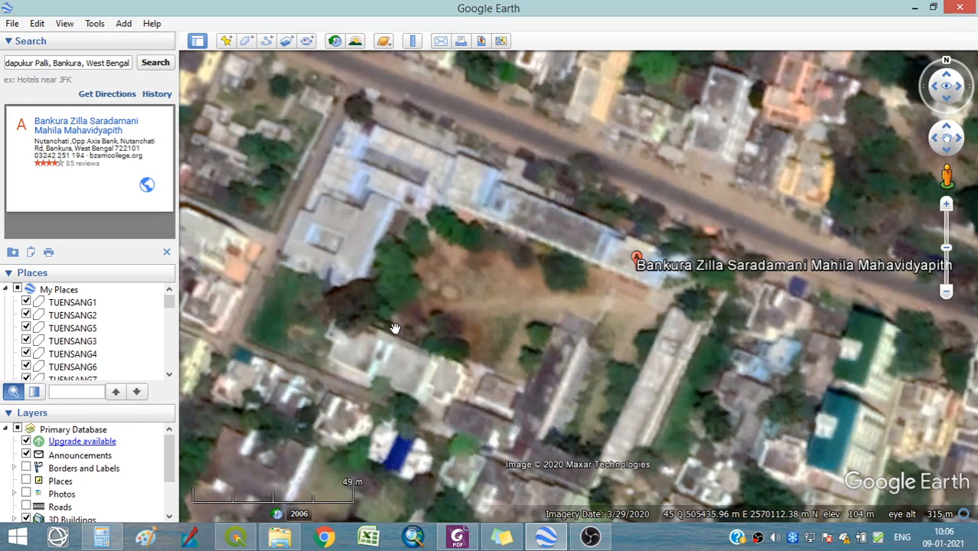
Try adding a placemark at the road-side college building's end near the search marker, checking its UTM coordinates
click(225, 42)
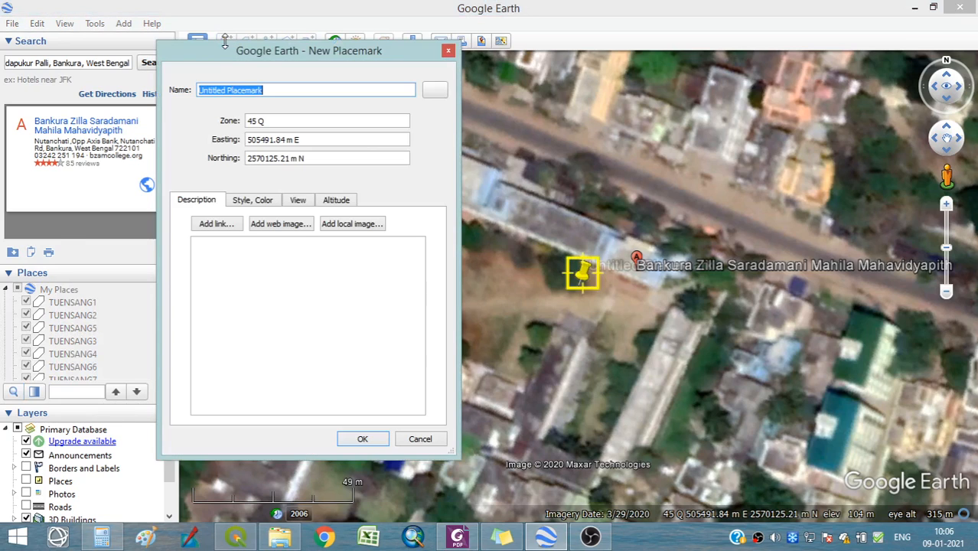
drag(271, 45, 129, 68)
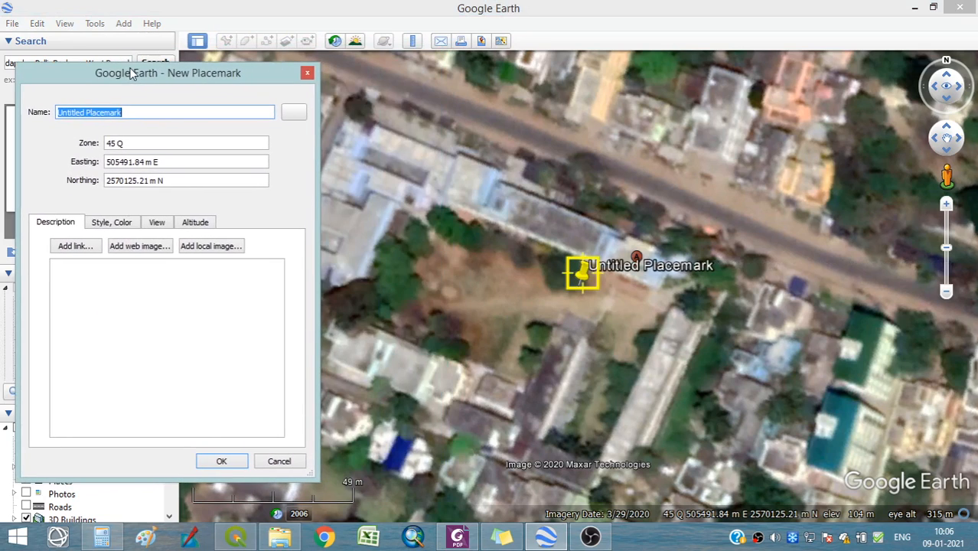
drag(582, 277, 668, 304)
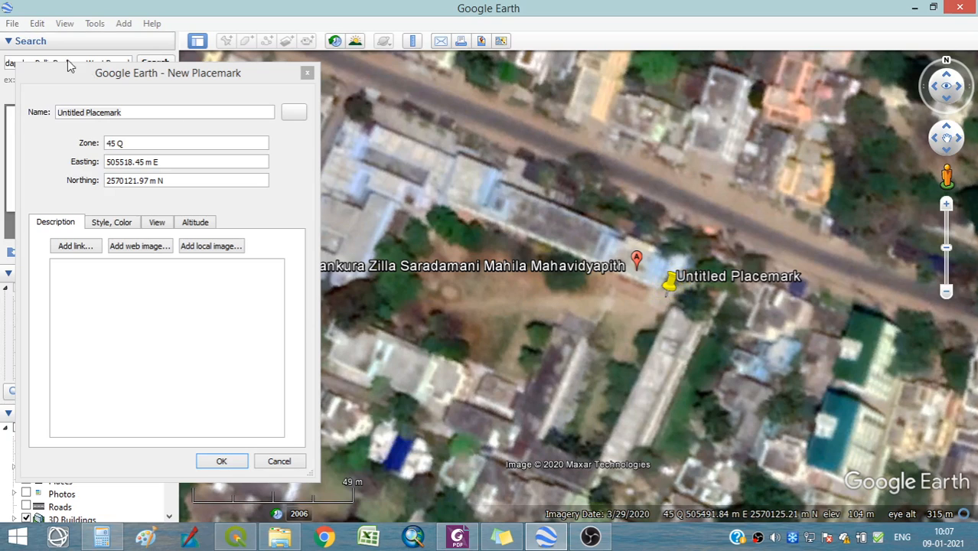
drag(87, 78, 117, 70)
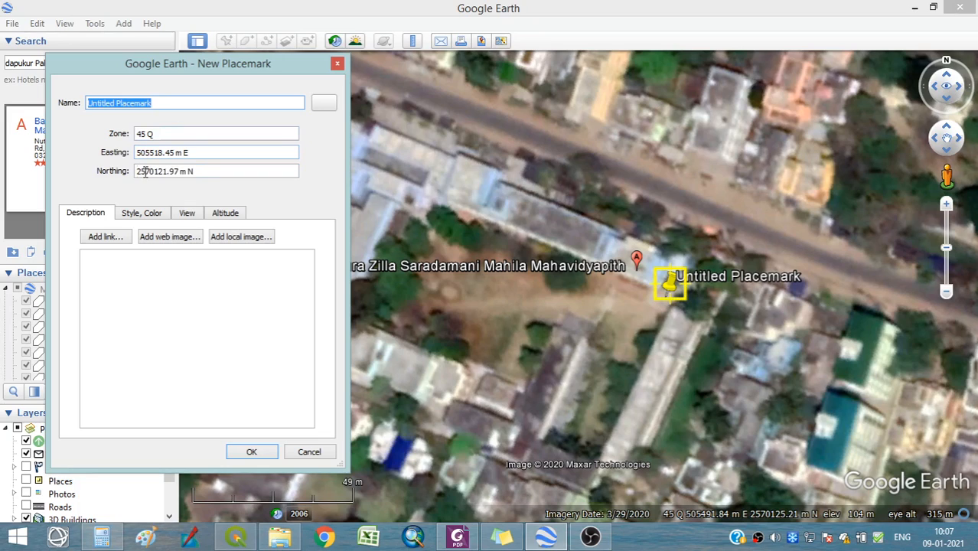
click(337, 66)
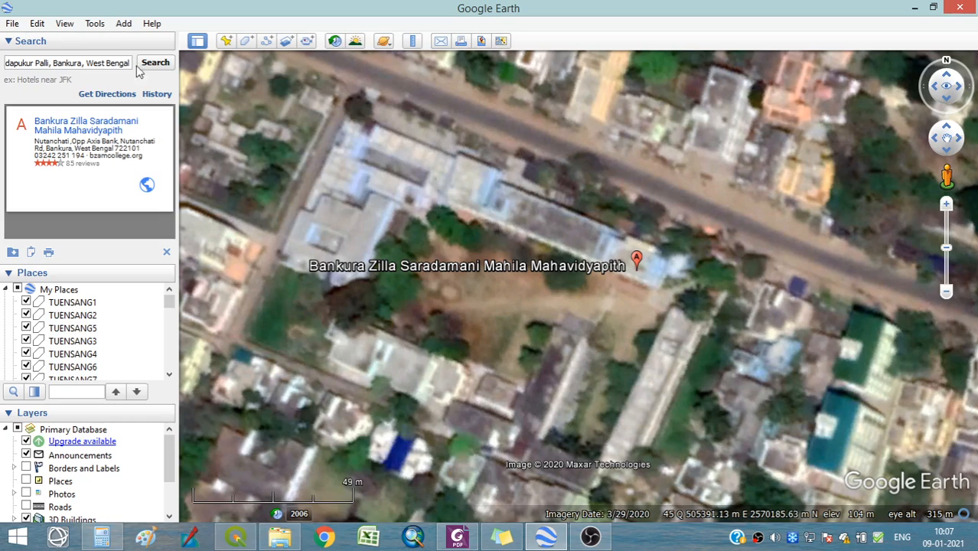
Set the Show Lat/Long option to Decimal Degrees and apply the change
click(95, 24)
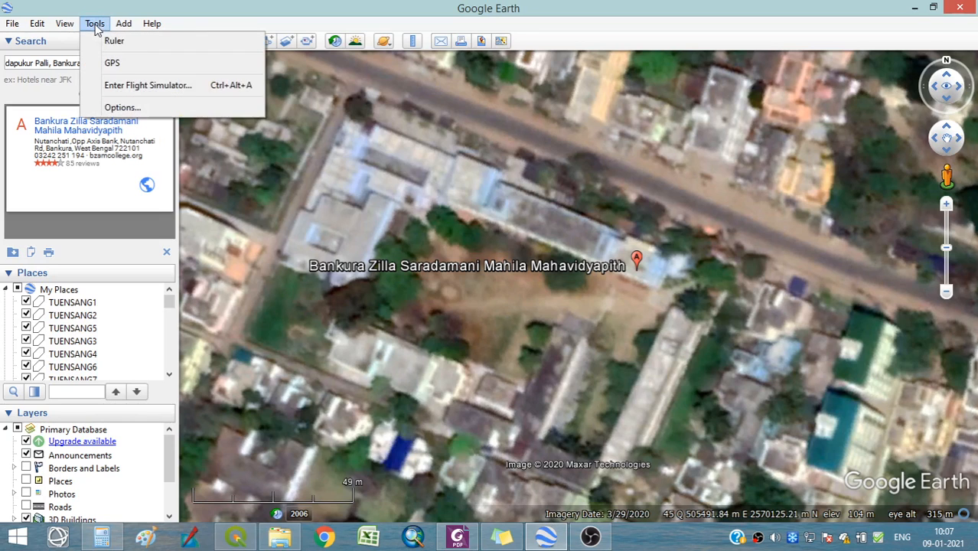
click(123, 107)
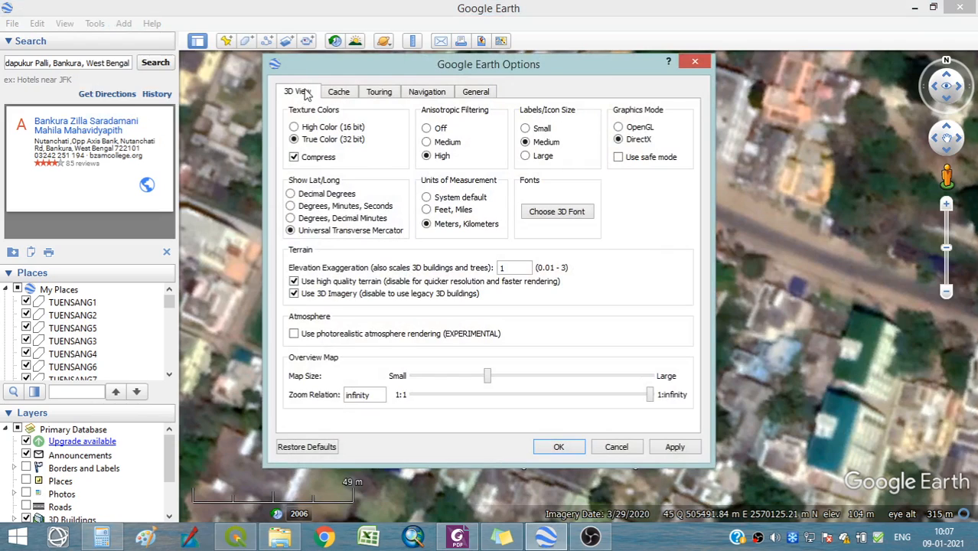
click(339, 93)
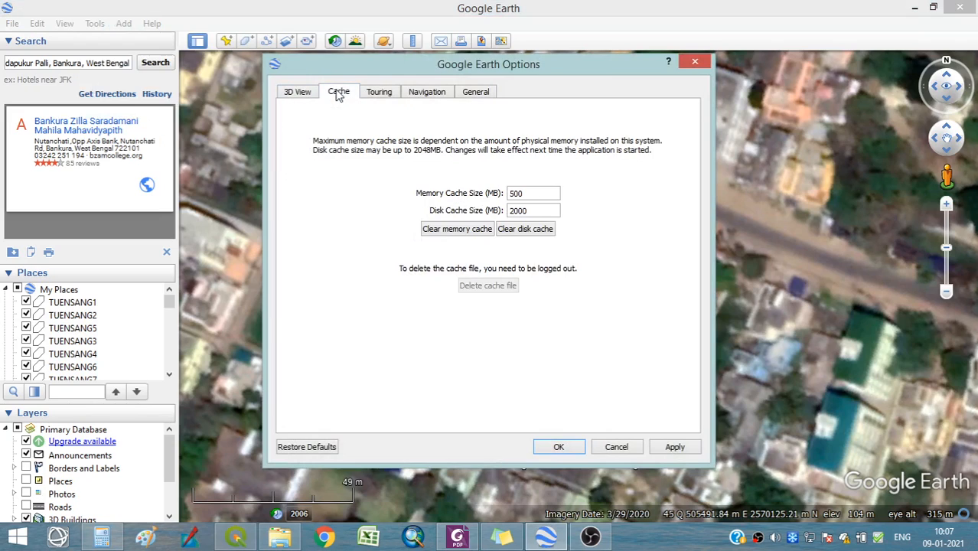
click(375, 93)
click(427, 93)
click(477, 92)
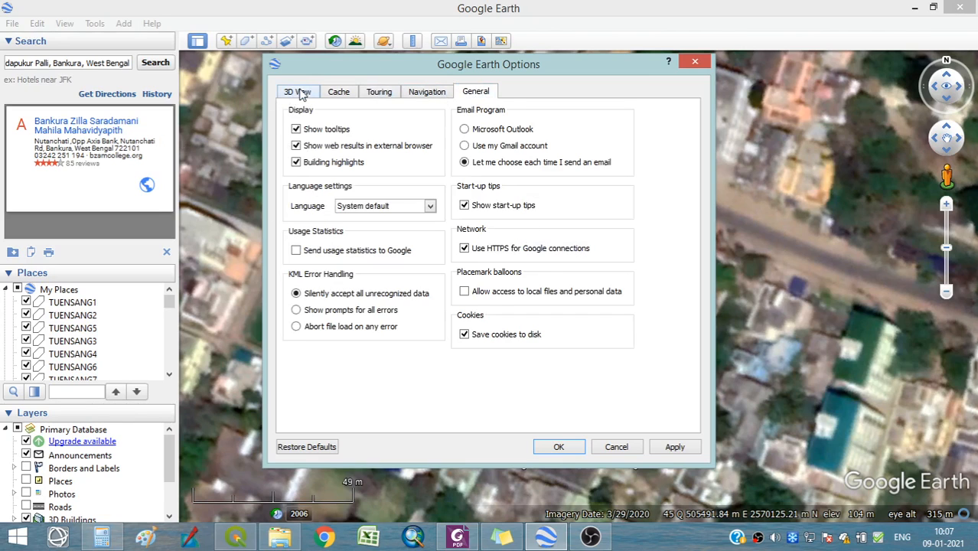
click(302, 93)
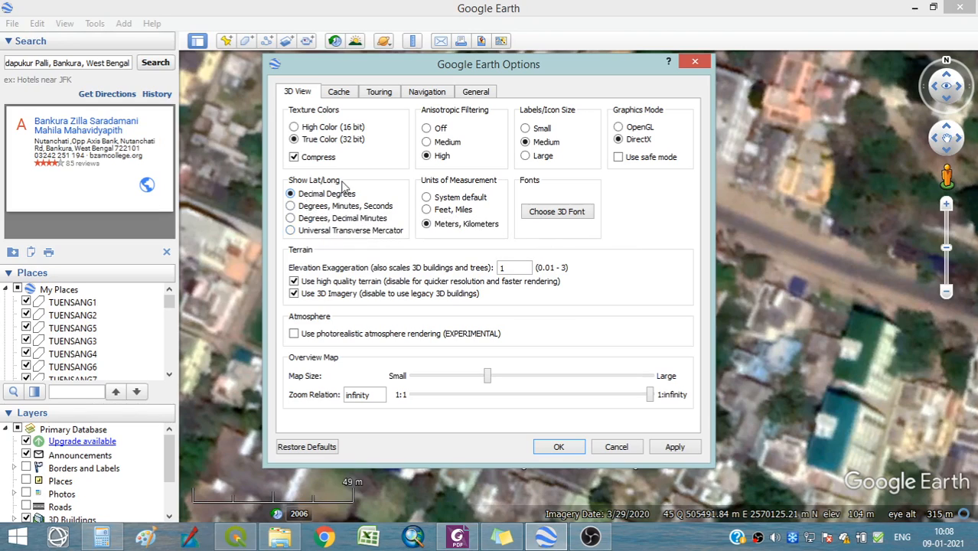
click(672, 449)
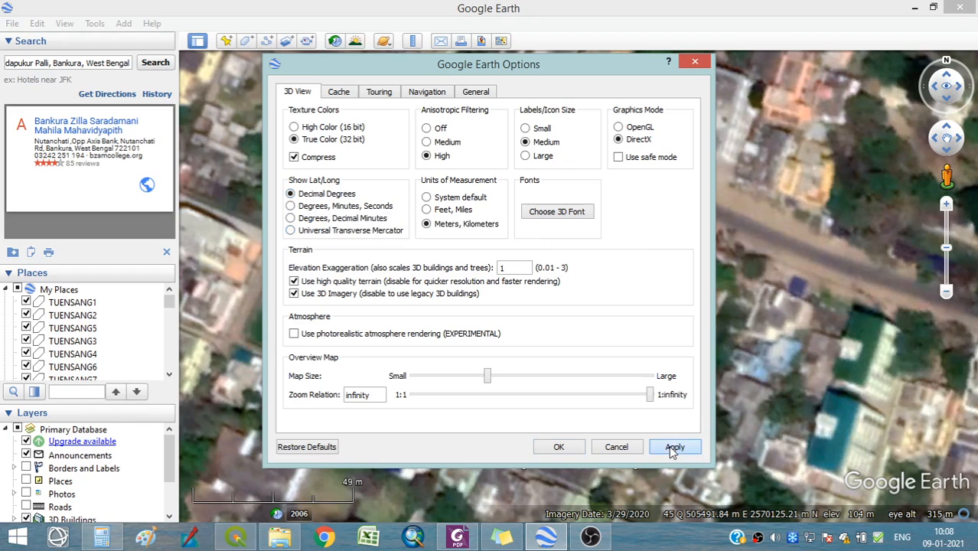
click(555, 448)
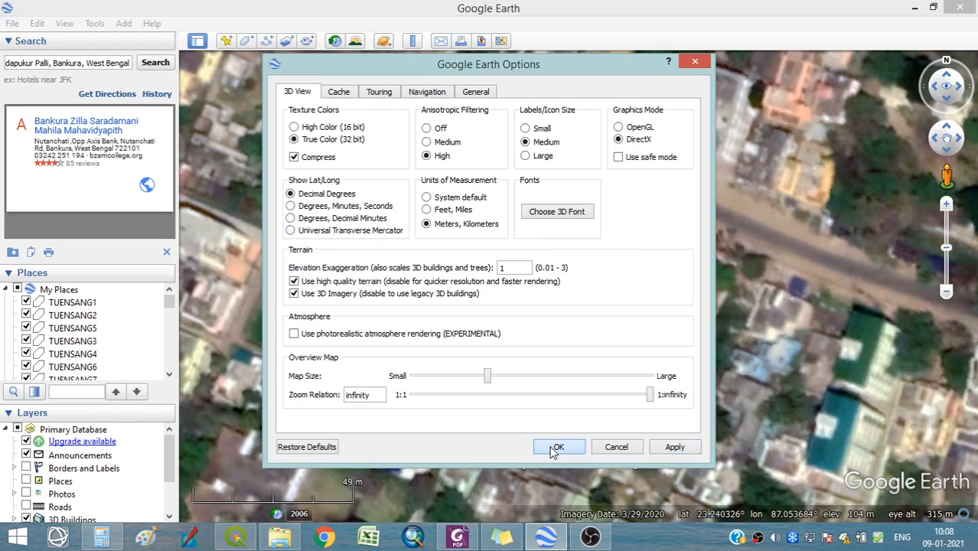
Add a placemark just beside the search marker, at the road-side college building's end, at about 23.240285°, 87.053959°
click(225, 43)
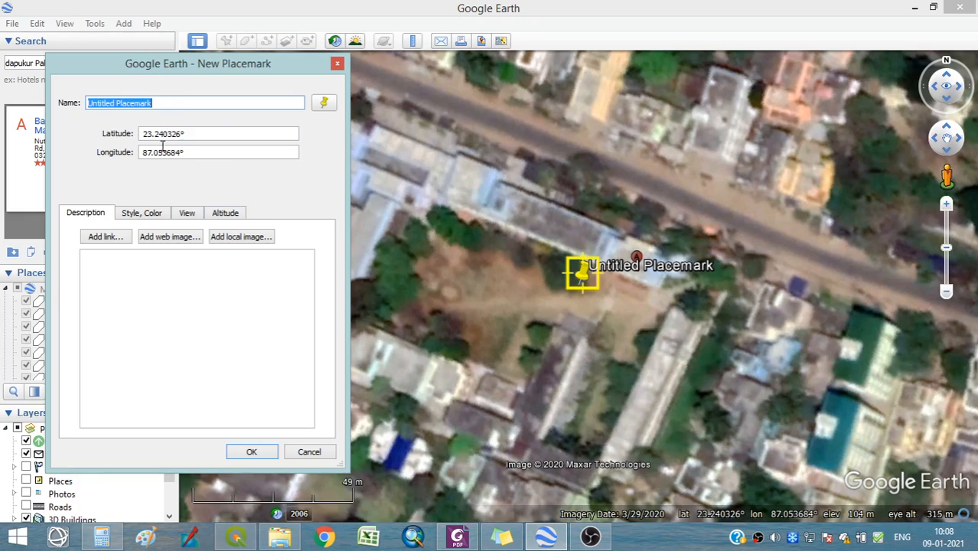
drag(583, 282, 671, 308)
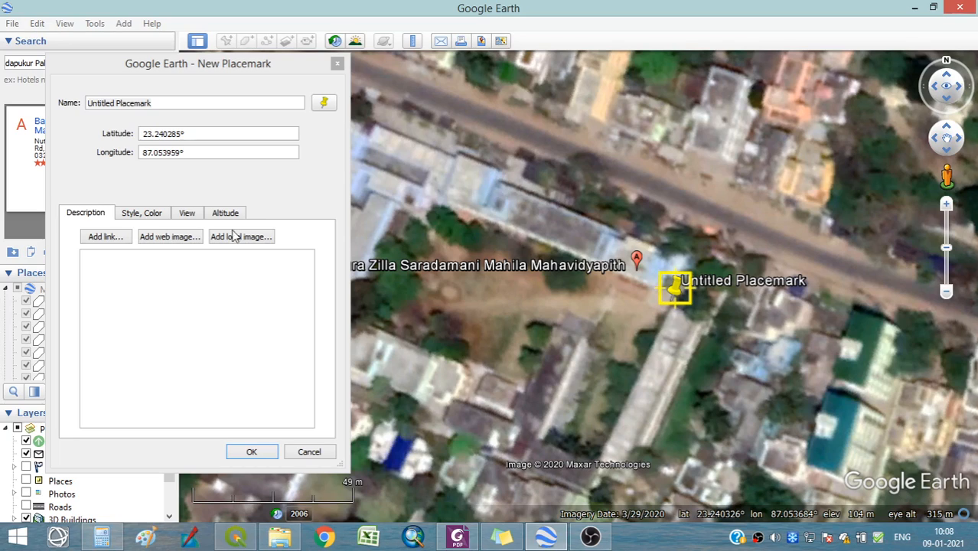
In Excel's blank workbook, enter the headers ID NO. in A1 and LATITUDE (Y) in B1, widening column B to fit
click(368, 539)
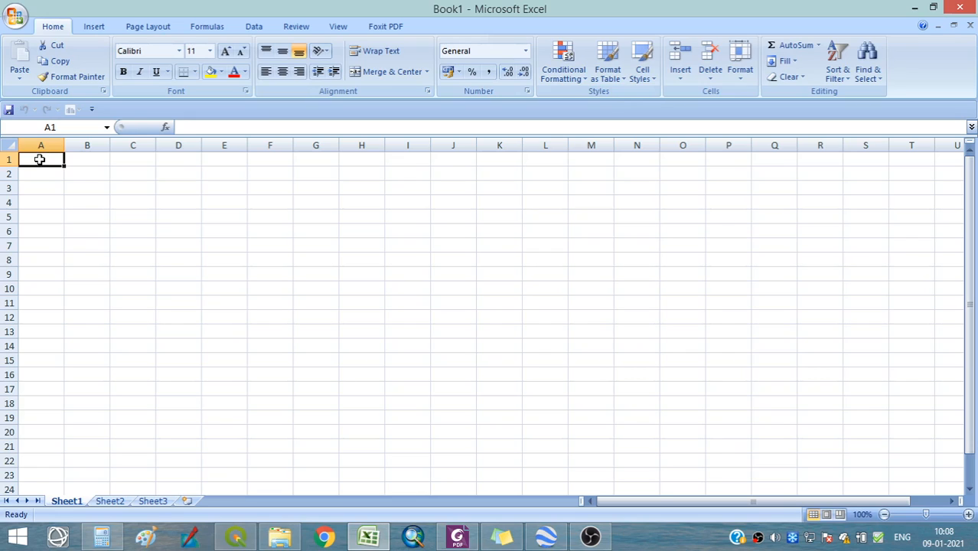
text(id)
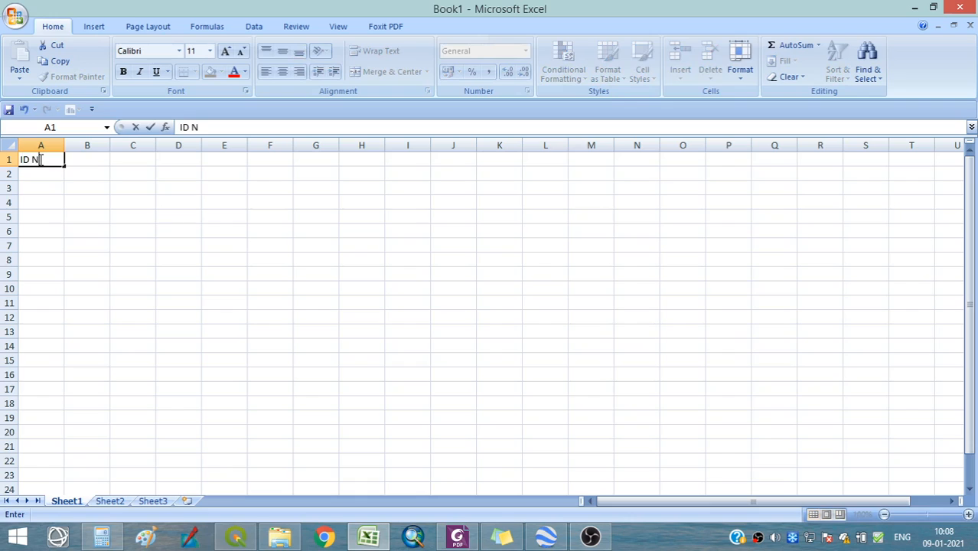
text( NO.)
key(Tab)
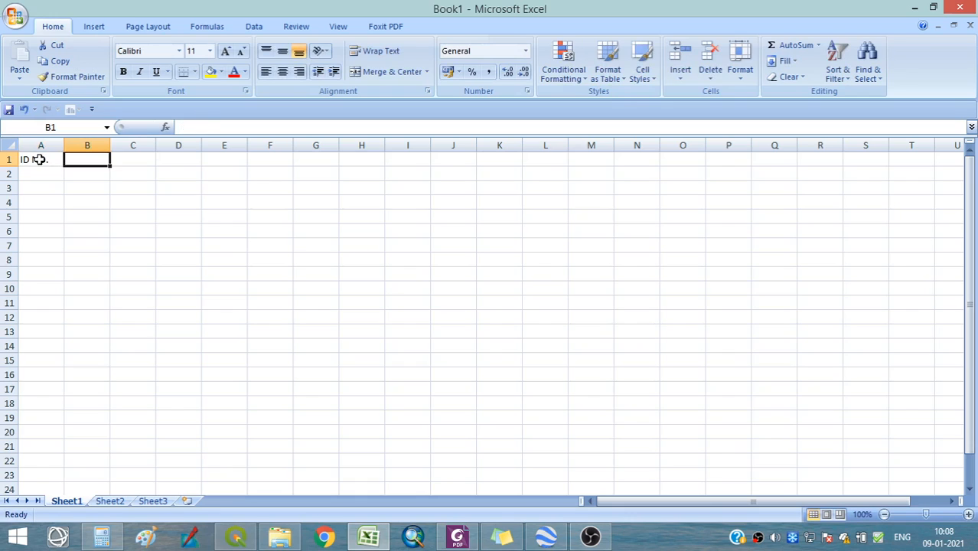
text(L)
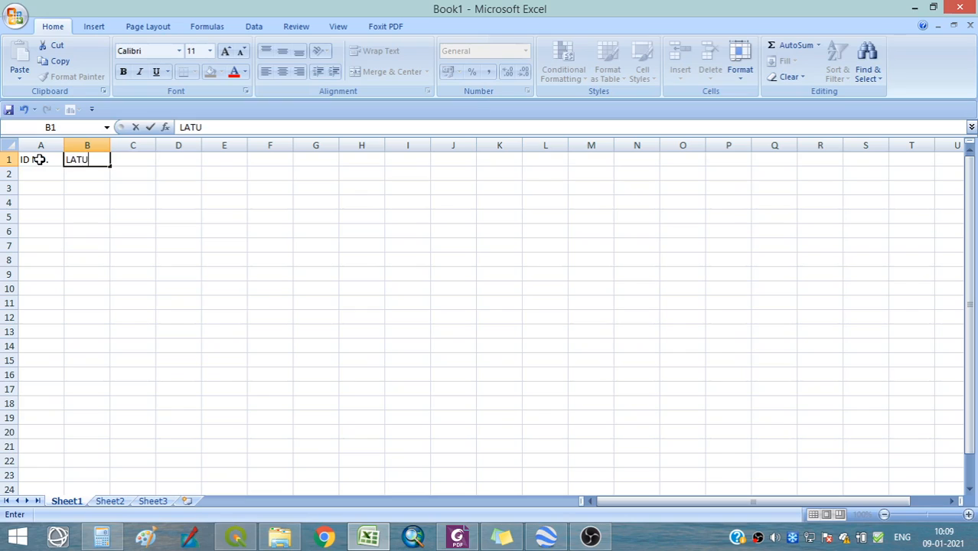
text(ATITUDE (Y)
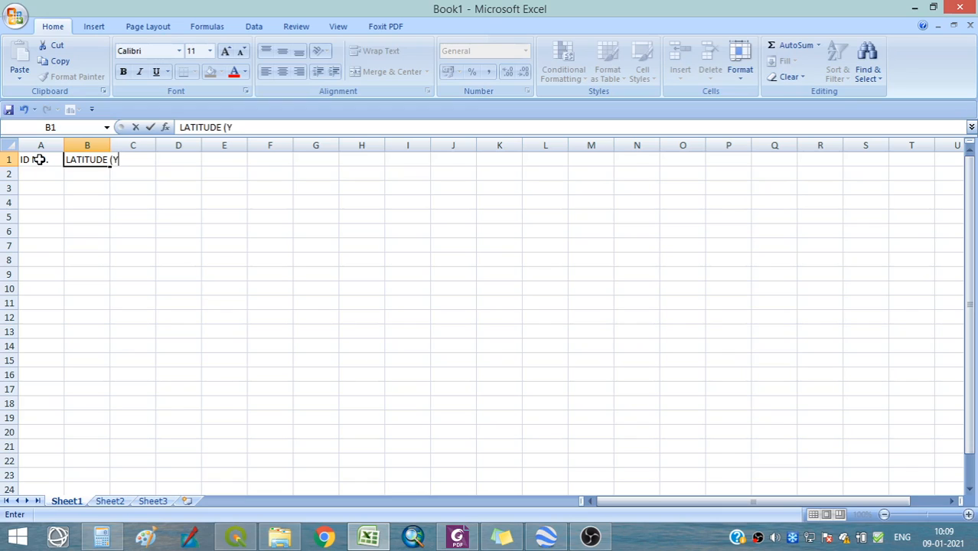
click(75, 227)
drag(112, 144, 140, 145)
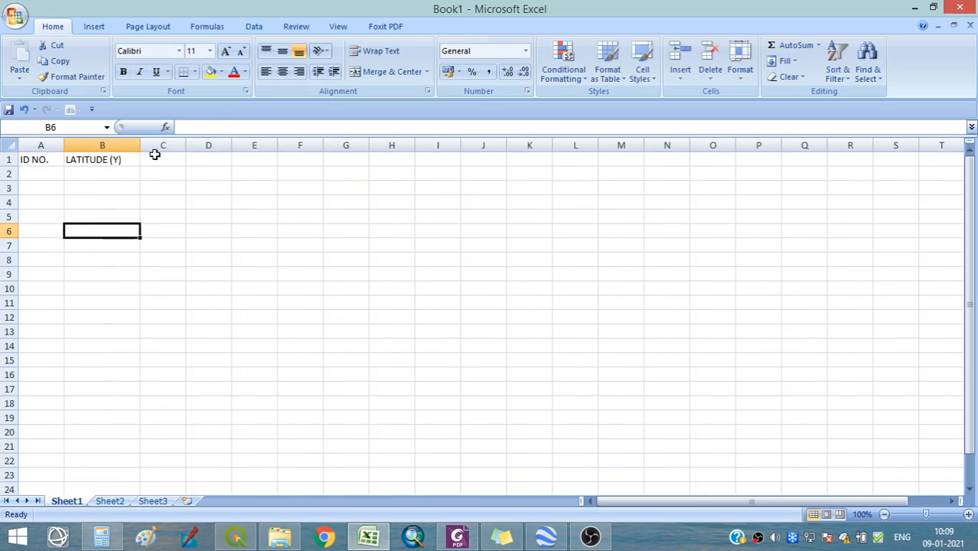
Enter the headers LONGITUDE (X) in C1 and LOCATION in D1, widening column C to fit
click(155, 154)
text(LONGITUDE (X)
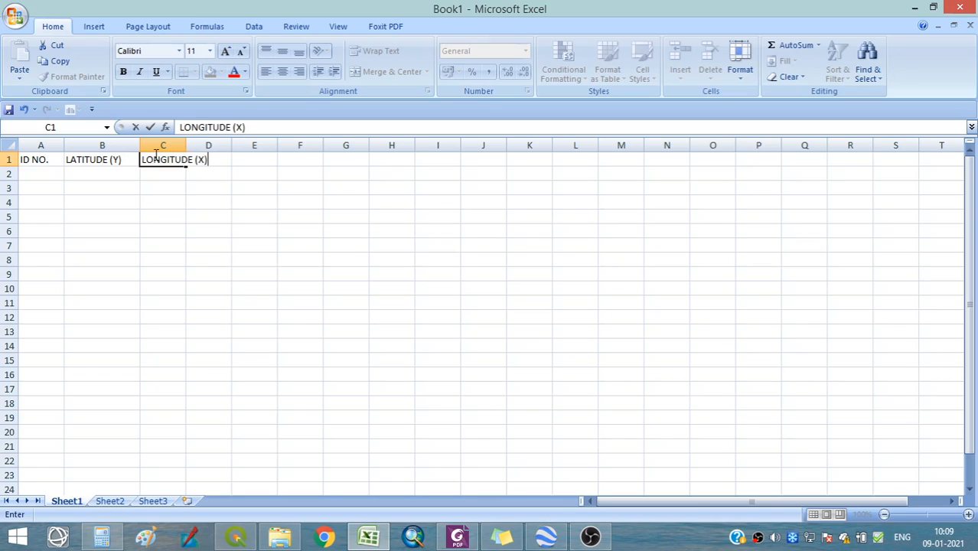
click(195, 257)
drag(185, 145, 235, 145)
click(249, 161)
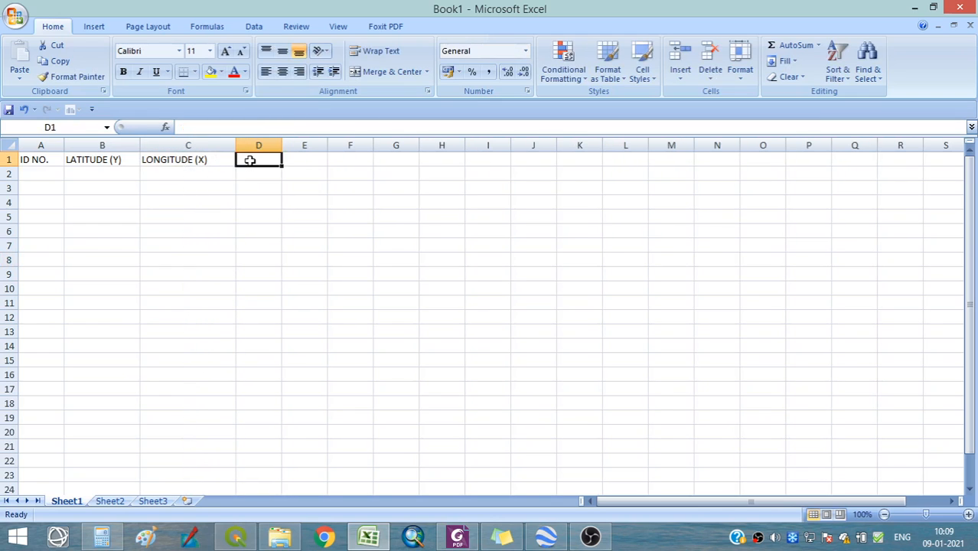
text(LOCAT)
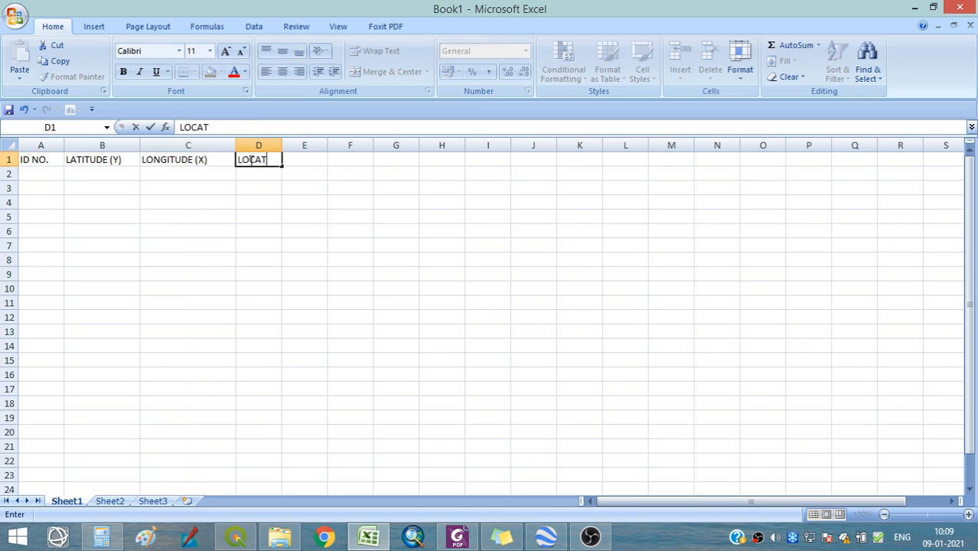
text(ION)
click(258, 202)
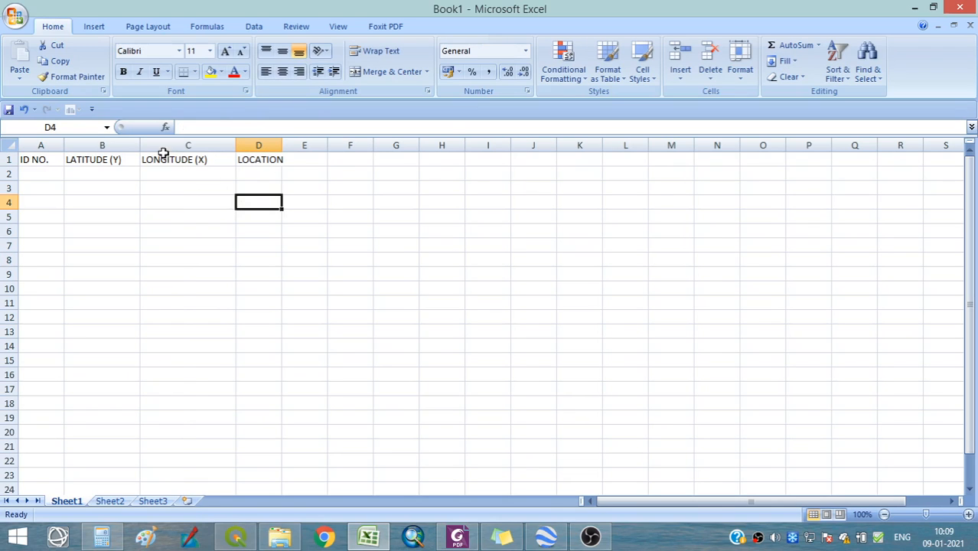
Copy the placemark's latitude 23.240285 from Google Earth into B2 of the Excel sheet and enter ID number 1 in A2
click(545, 538)
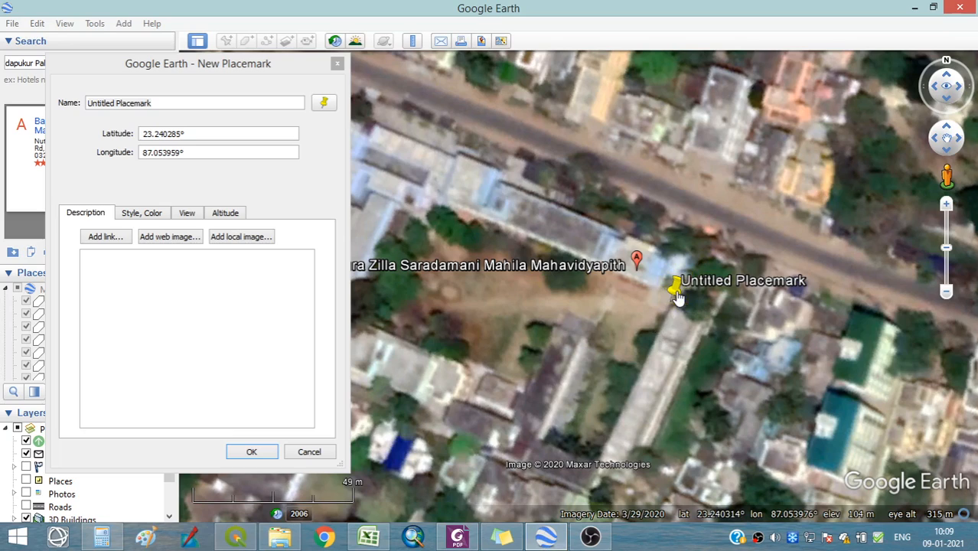
double_click(179, 136)
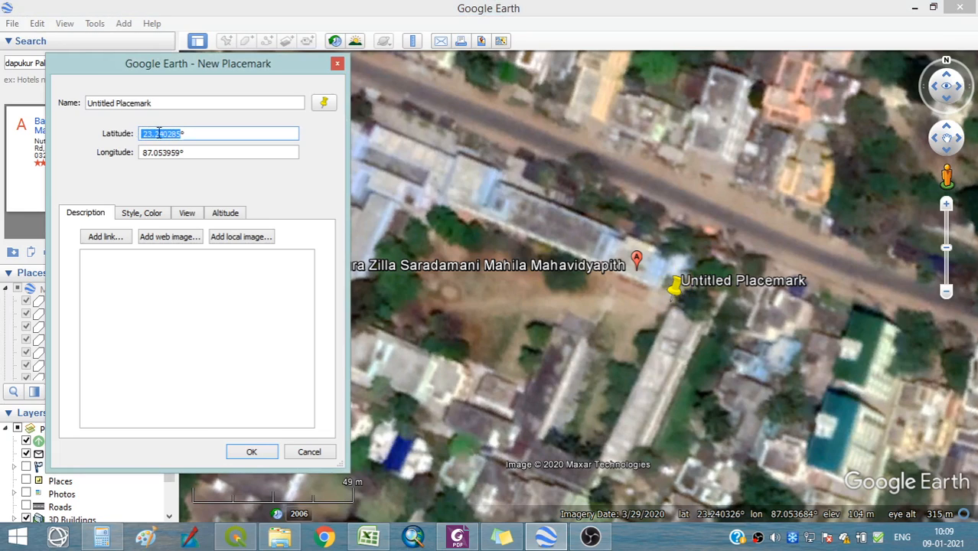
right_click(159, 134)
click(193, 198)
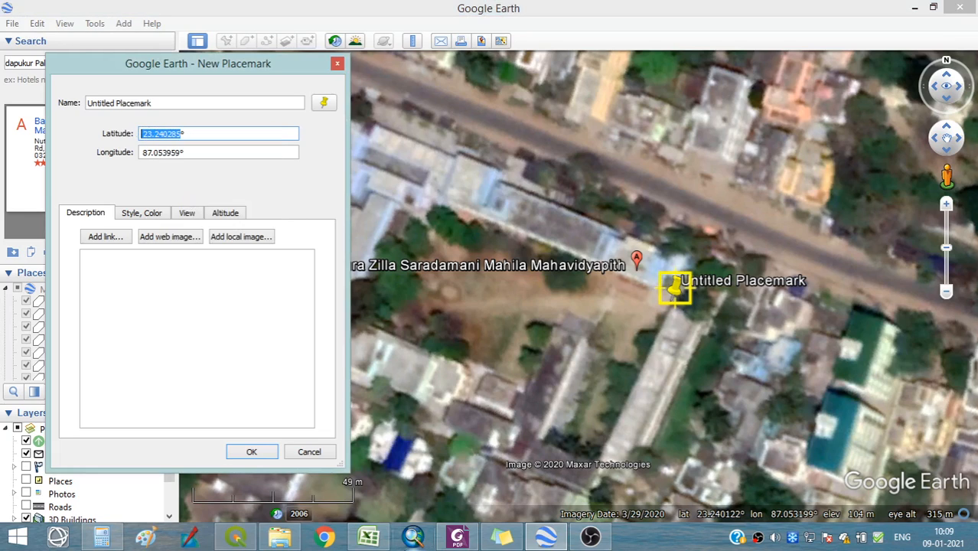
click(369, 536)
click(99, 172)
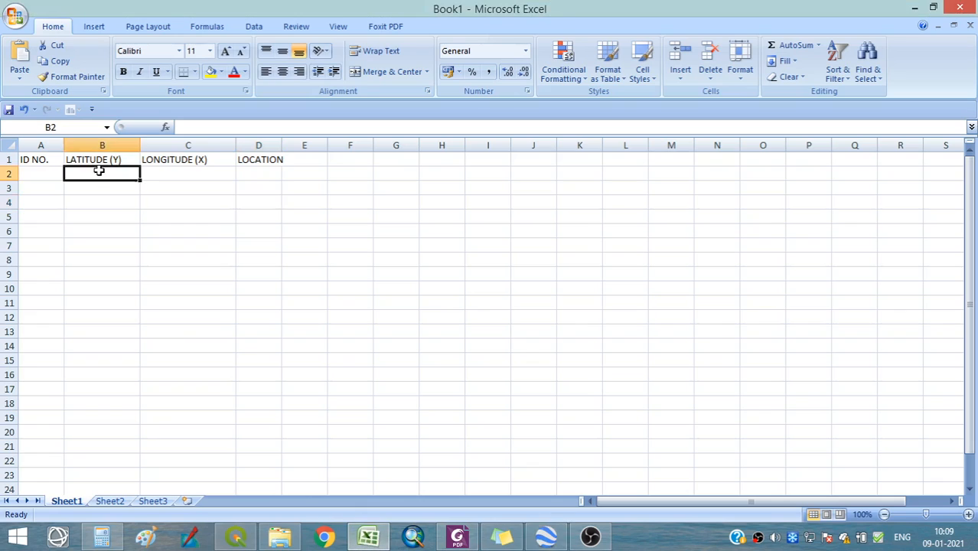
click(20, 63)
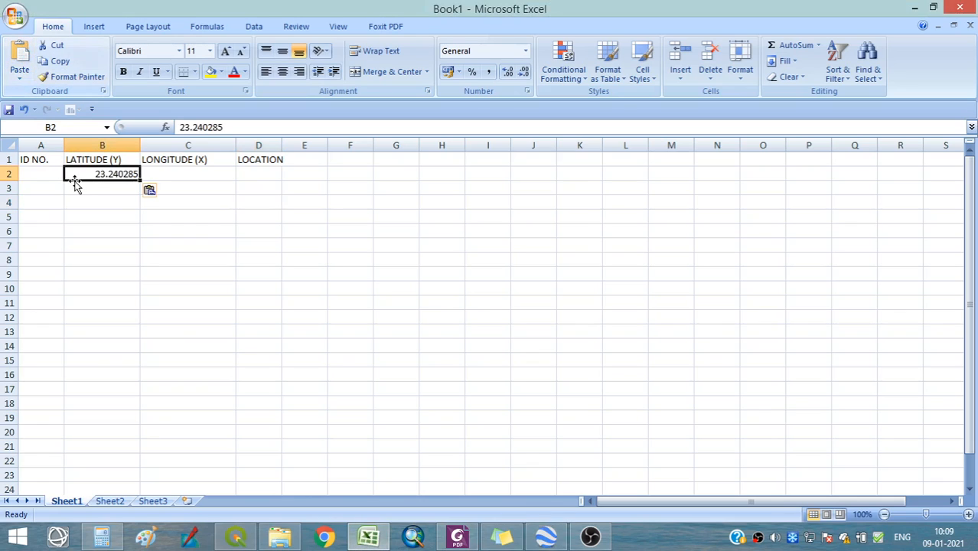
click(32, 175)
text(1)
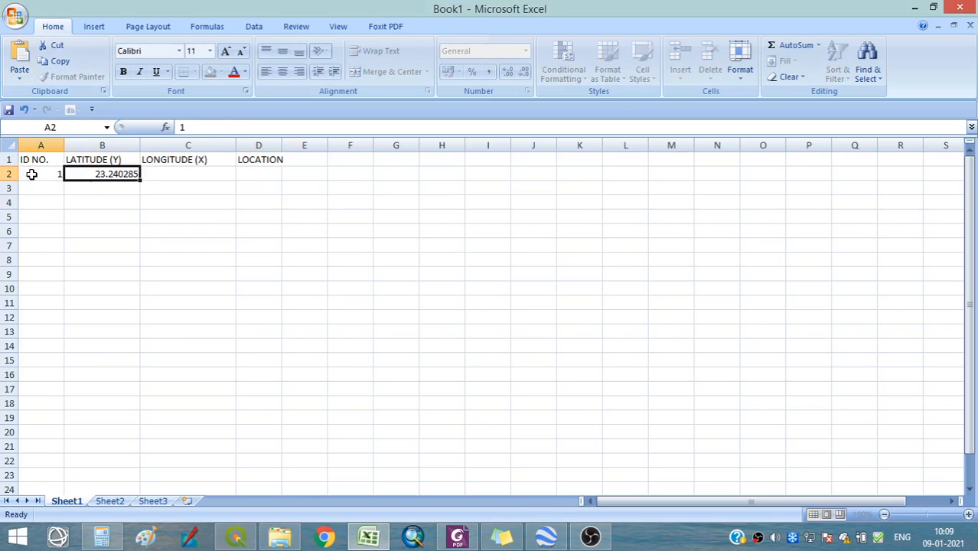
Copy the placemark's longitude 87.053959 from Google Earth into C2 of the Excel sheet
key(Tab)
key(Tab)
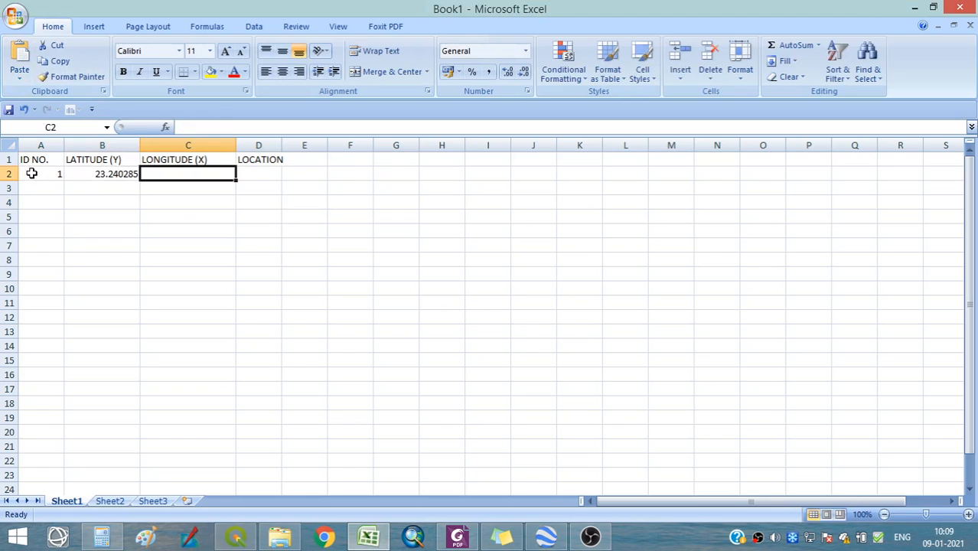
click(546, 535)
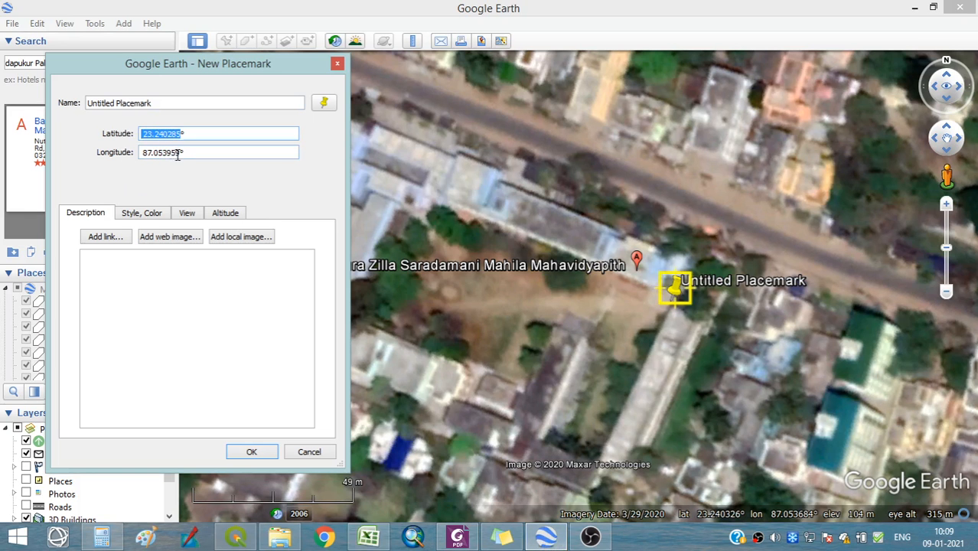
drag(177, 153, 141, 153)
right_click(151, 153)
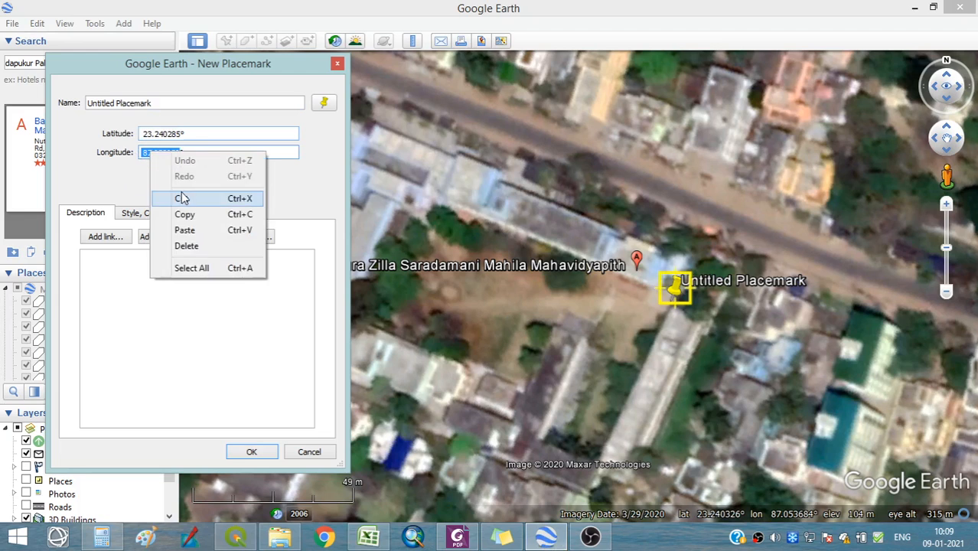
click(184, 214)
click(368, 536)
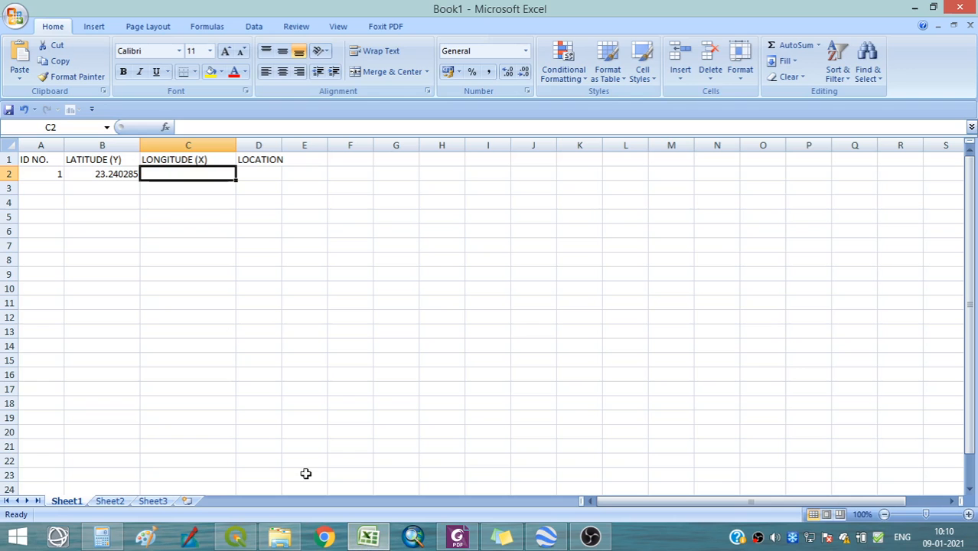
click(20, 61)
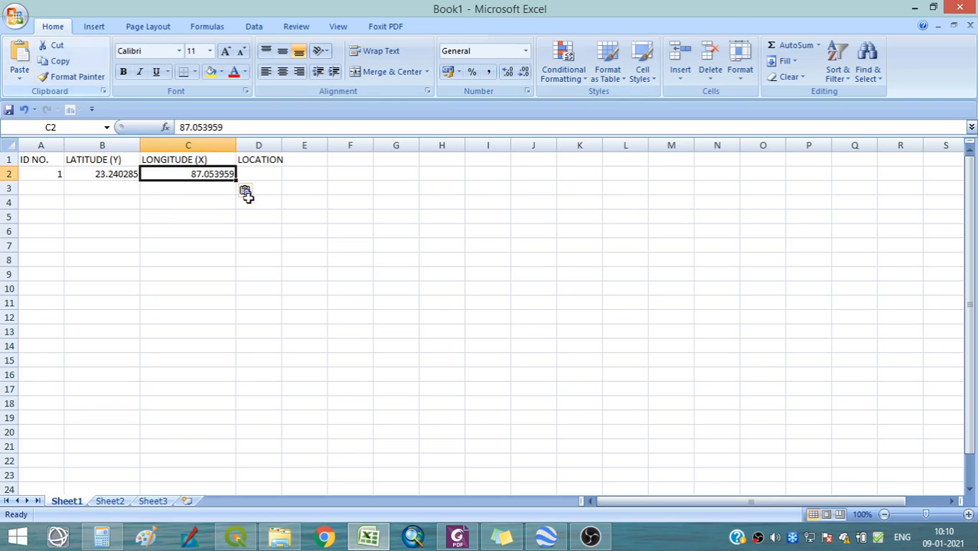
Enter the location MA SARADA IDOL in D2 and widen column D to fit it
click(249, 172)
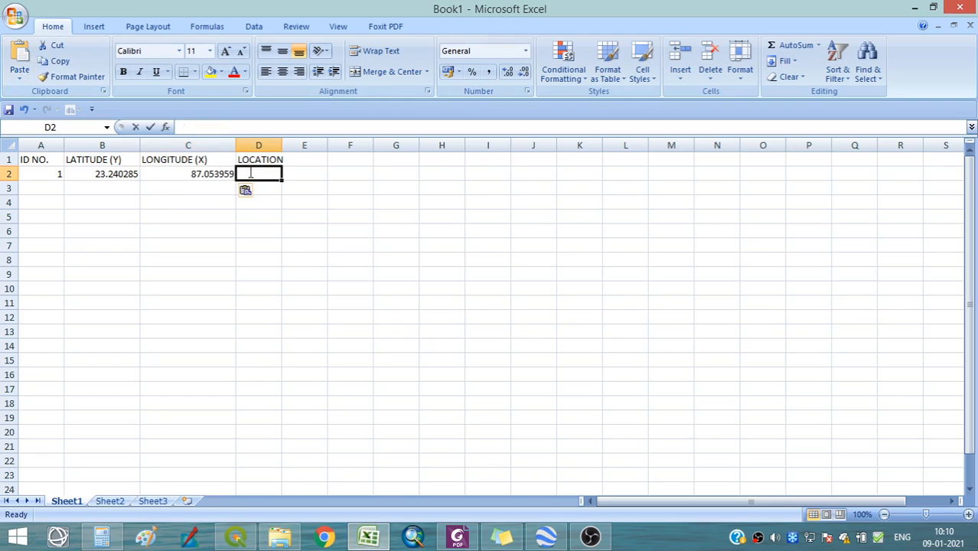
text(SA)
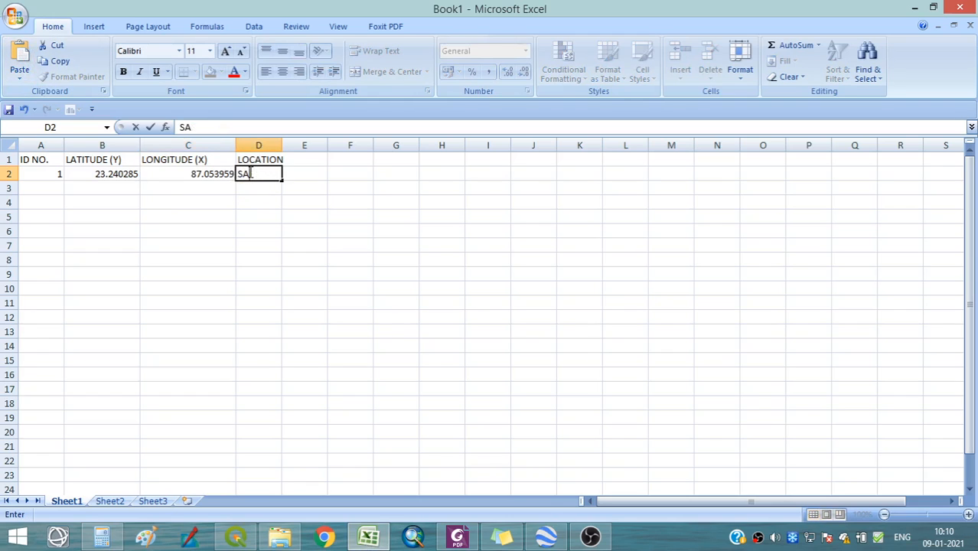
text(MA SARADA IDOL)
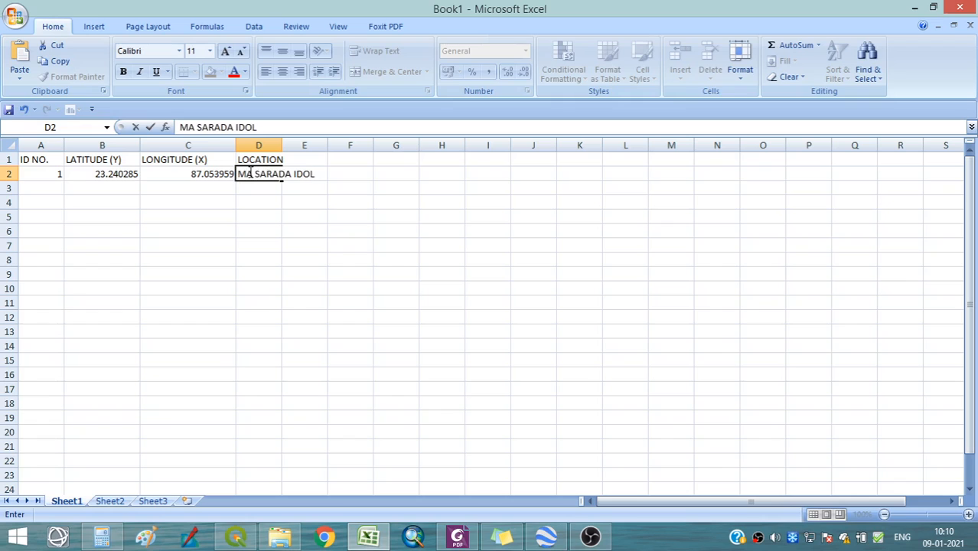
click(248, 259)
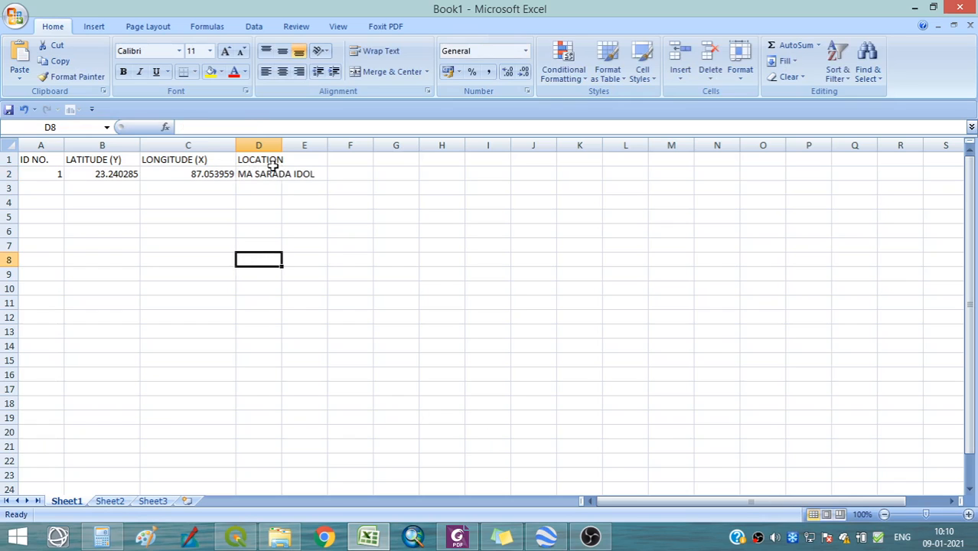
drag(282, 145, 319, 147)
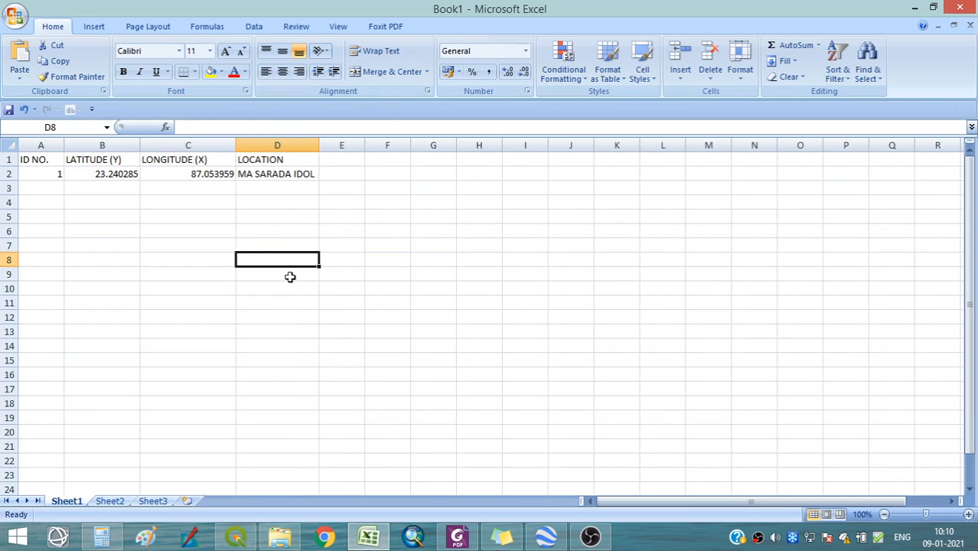
click(290, 275)
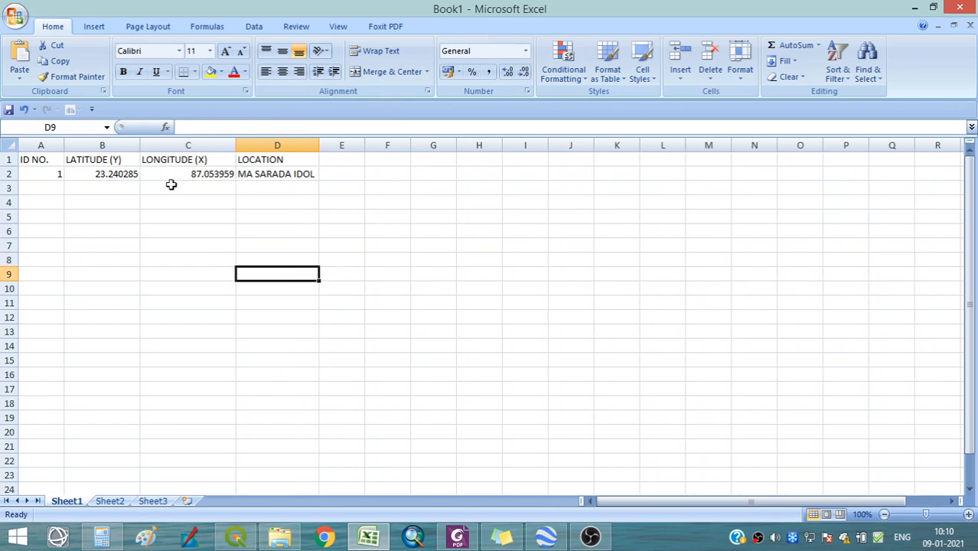
Move the Google Earth placemark to the building junction at about 23.240535°, 87.053165°, and enter ID number 2 in A3 in Excel
click(545, 537)
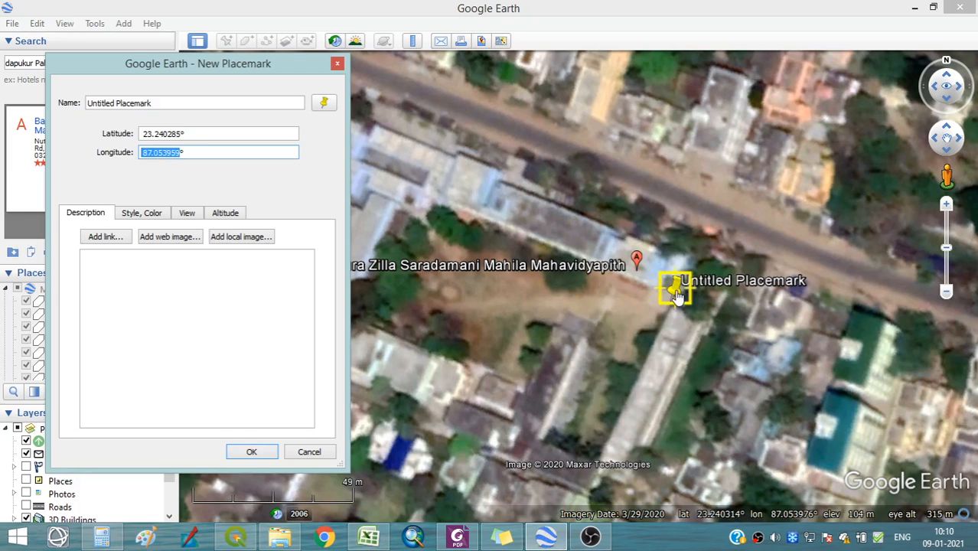
drag(655, 303, 406, 217)
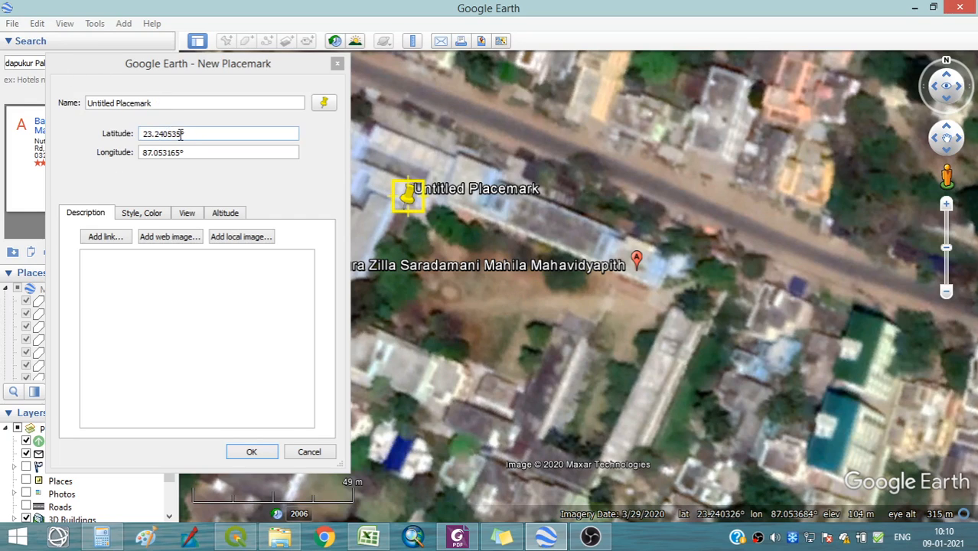
click(368, 535)
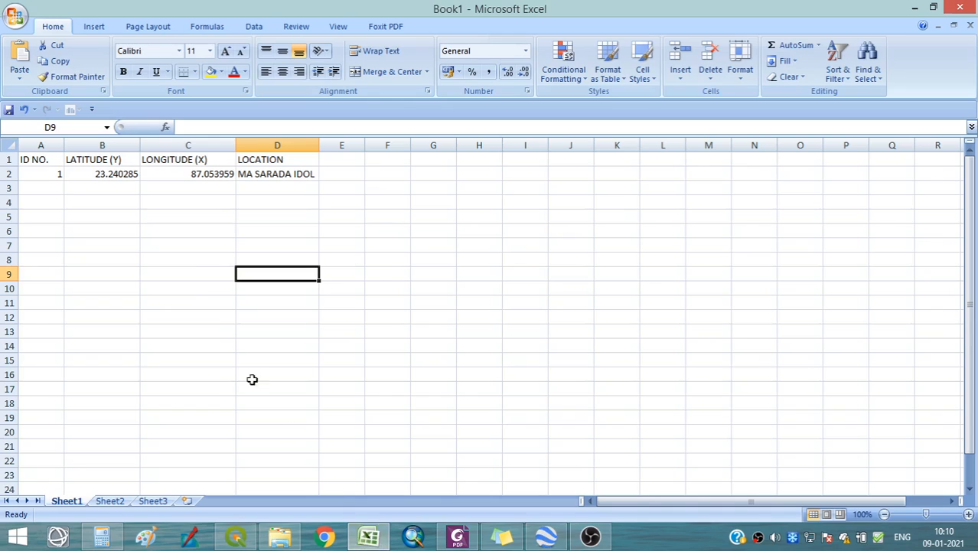
click(52, 191)
text(2)
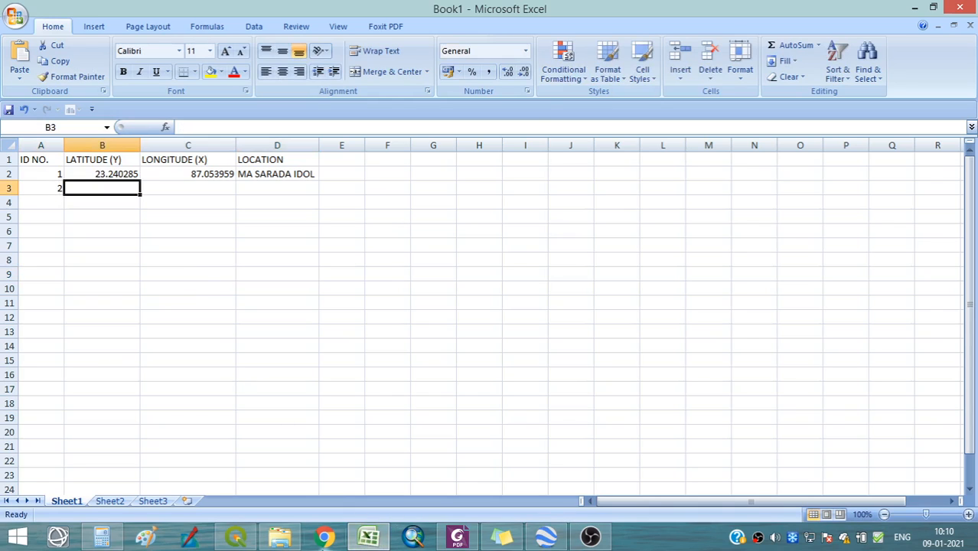
Copy the placemark's latitude 23.240535 from Google Earth into B3 of the Excel sheet
click(545, 535)
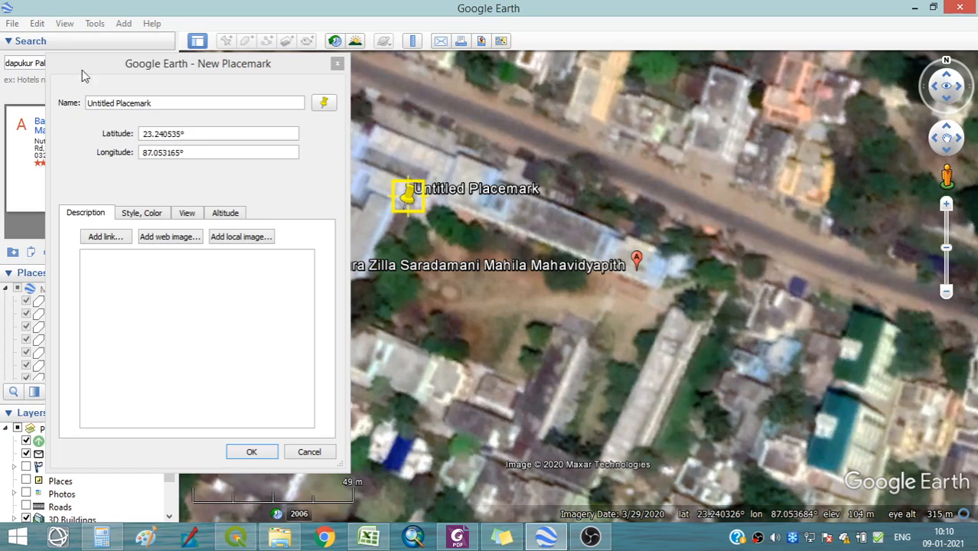
click(181, 134)
drag(183, 134, 131, 134)
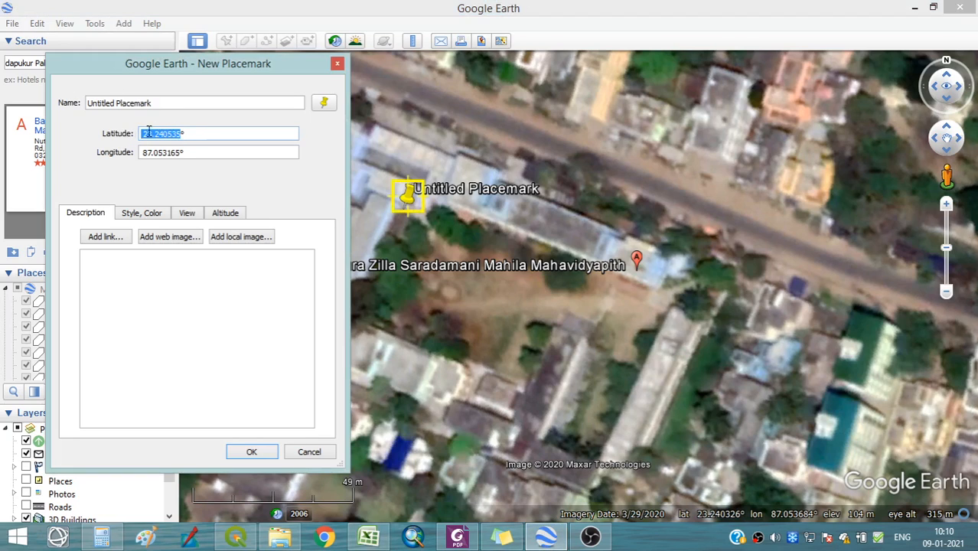
right_click(164, 133)
click(191, 195)
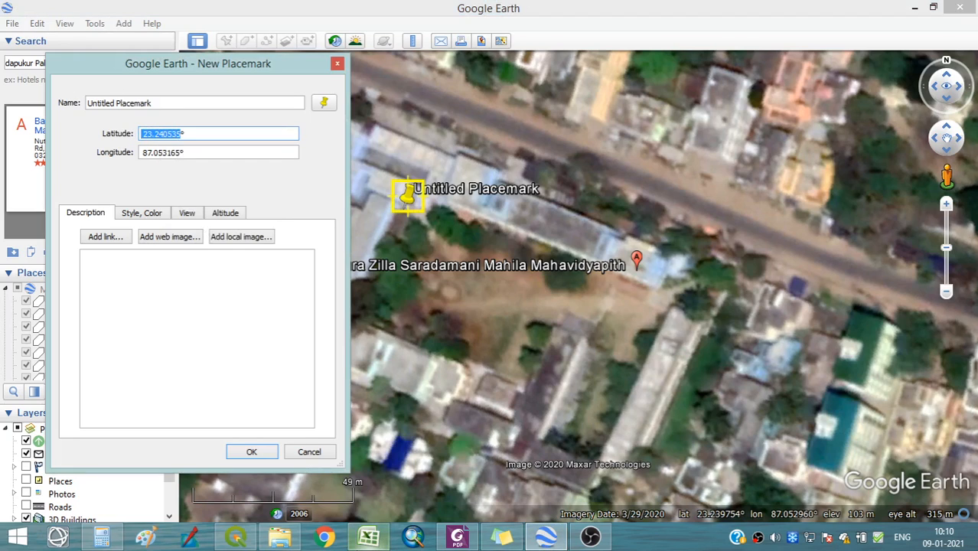
click(368, 536)
right_click(104, 188)
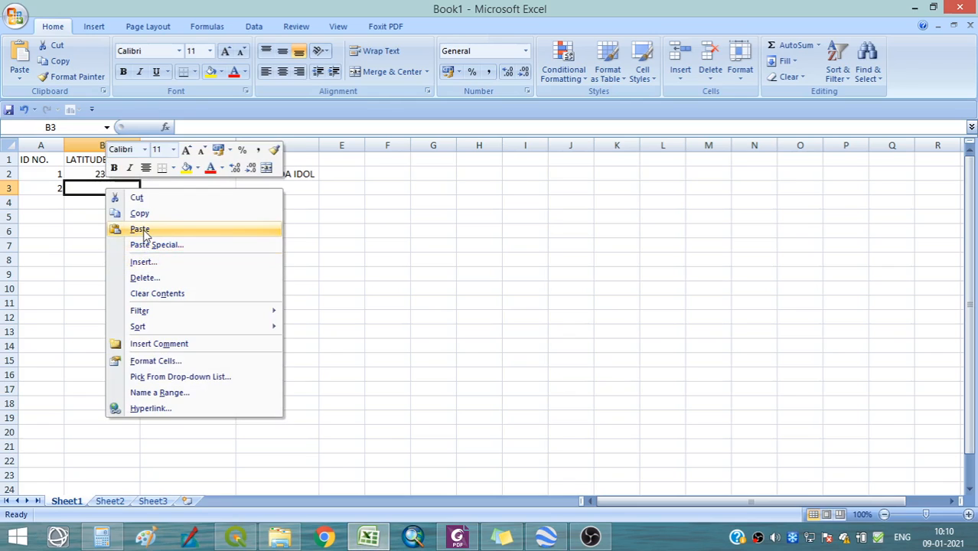
click(138, 228)
Copy the placemark's longitude 87.053165 from Google Earth into C3 of the Excel sheet
click(370, 537)
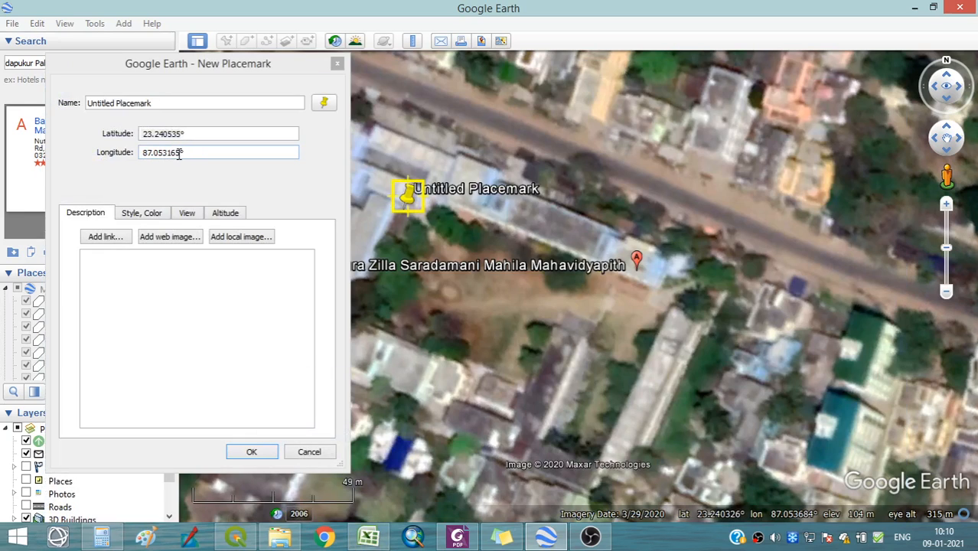
drag(177, 154, 141, 154)
right_click(149, 153)
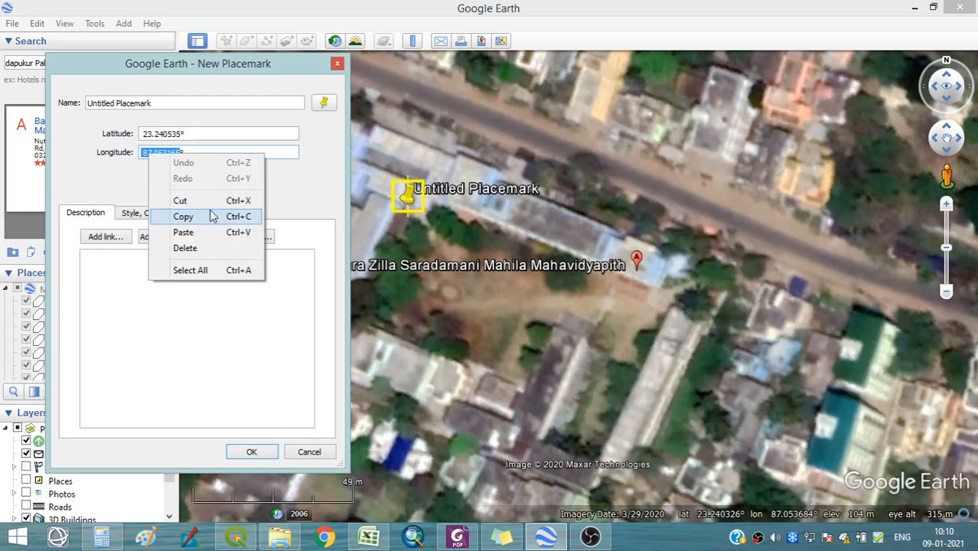
click(184, 214)
click(369, 537)
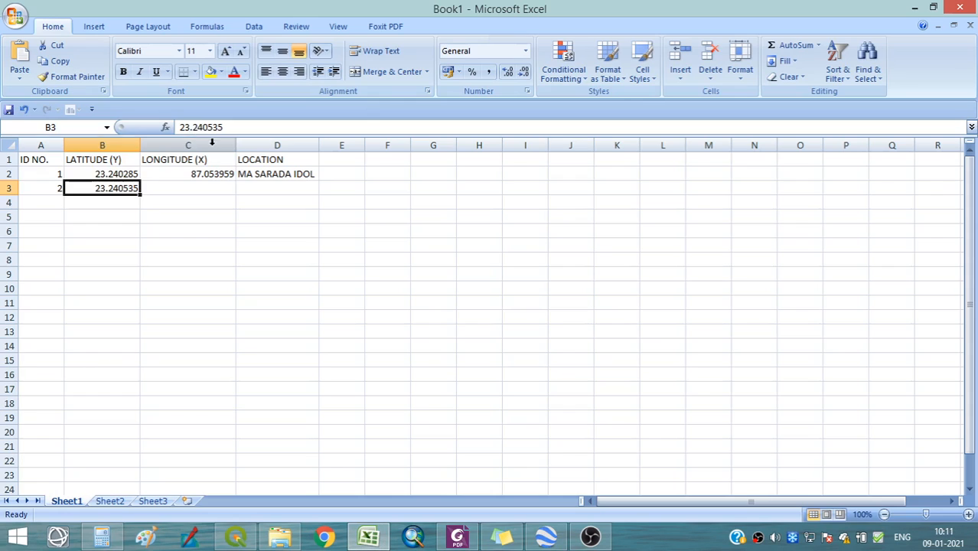
click(215, 188)
click(20, 62)
Enter the location NEW HOSTEL in D3
click(275, 186)
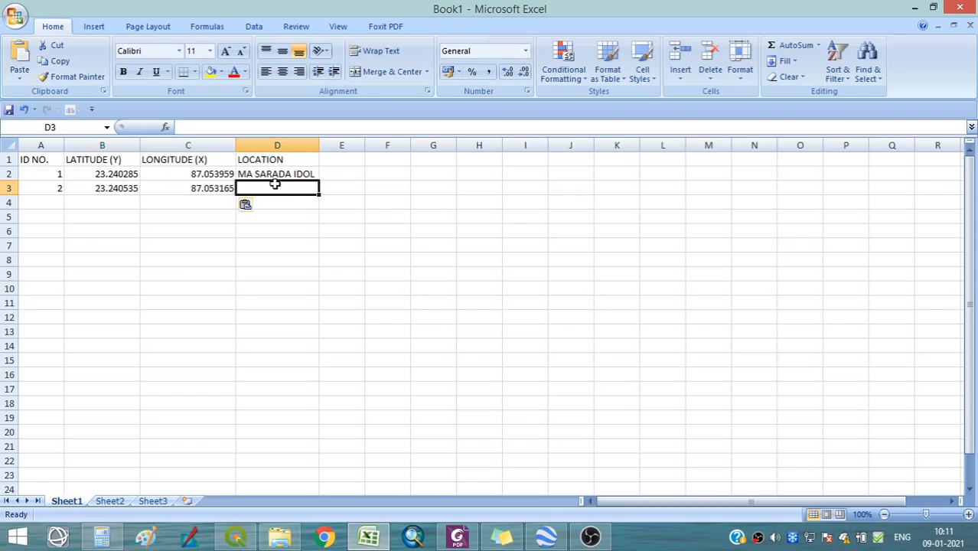
text(NE)
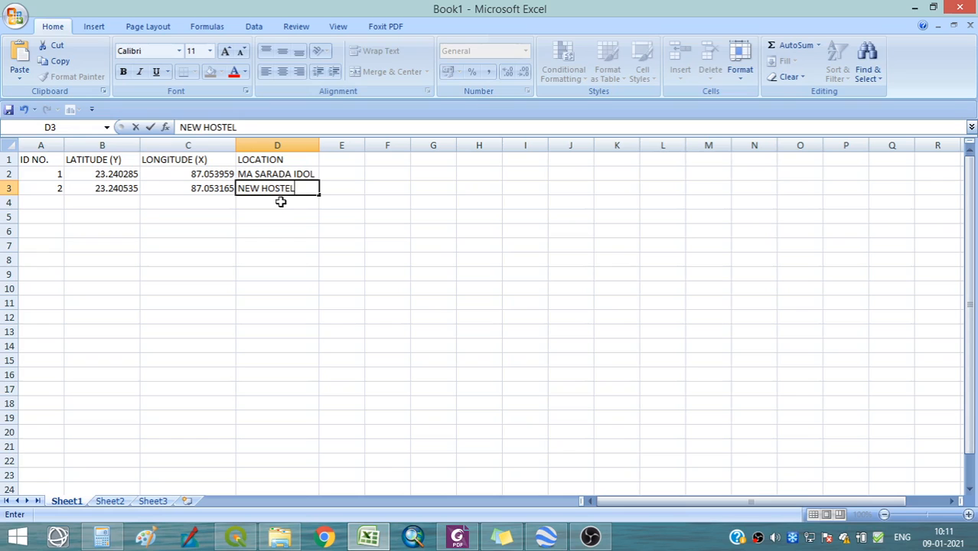
text(W HOSTEL)
click(280, 205)
In Google Earth, move the placemark to the southwest edge of the campus ground, at about 23.240244°, 87.052965°, keeping the placemark dialog clear of it
click(545, 537)
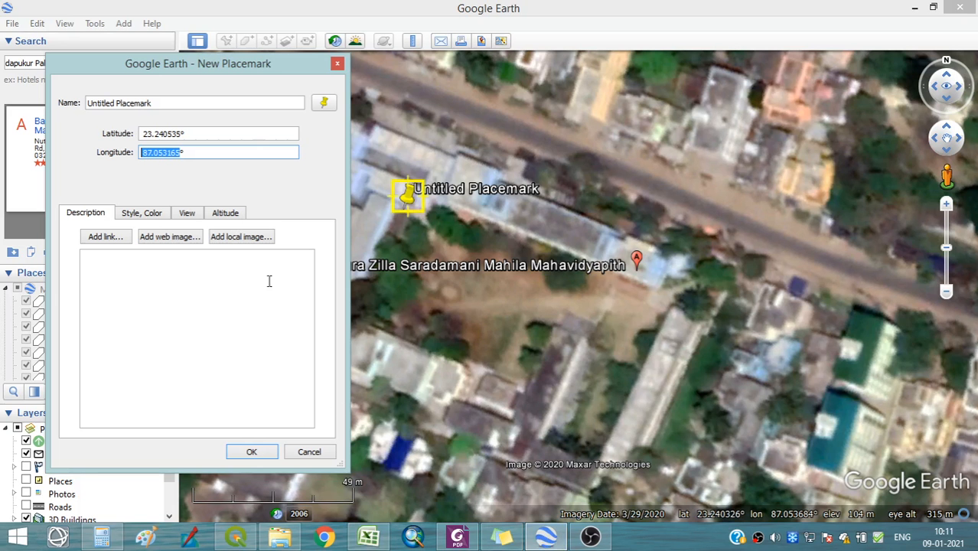
drag(230, 72, 156, 66)
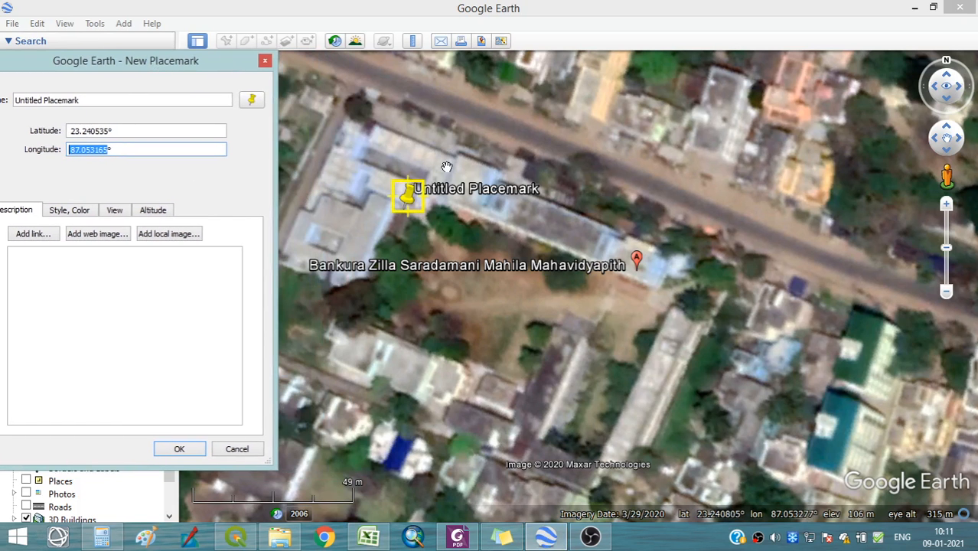
drag(406, 205, 338, 323)
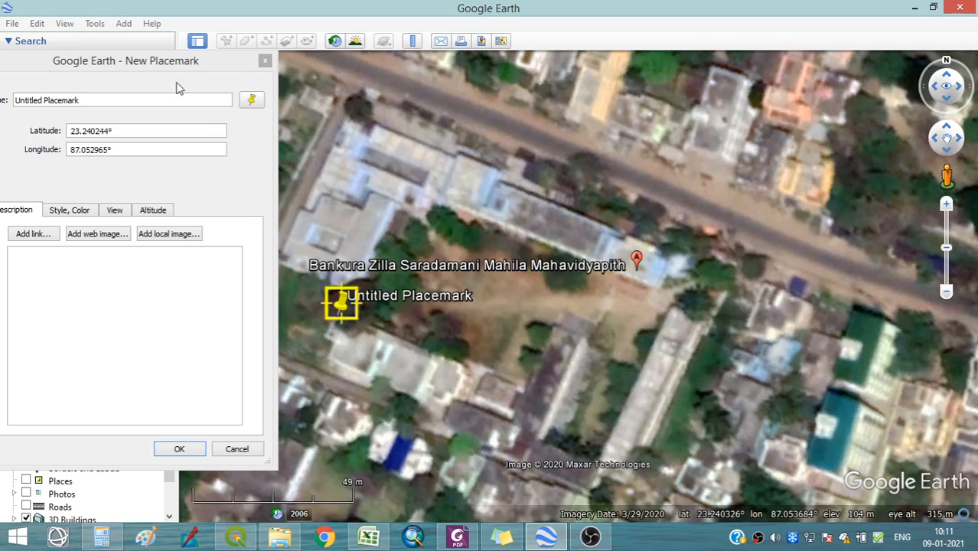
drag(169, 71, 765, 90)
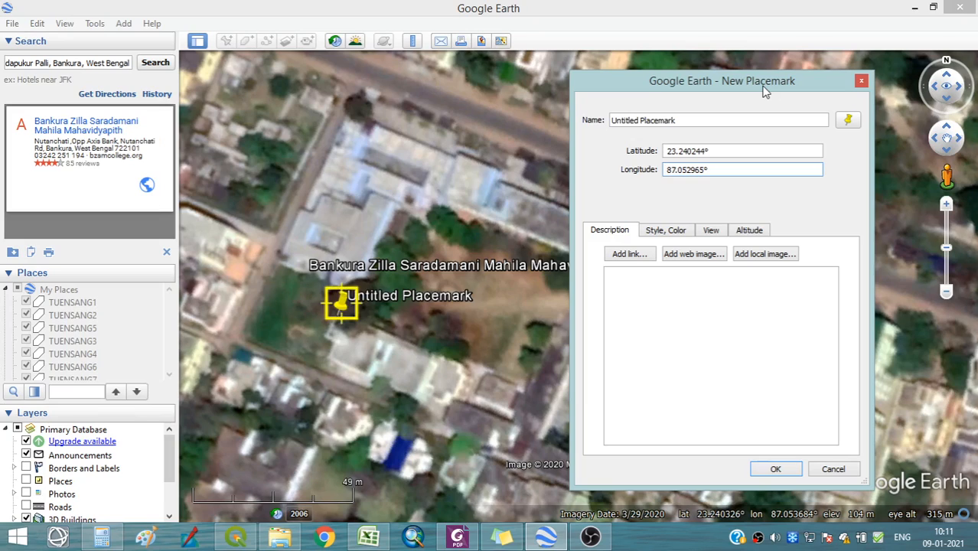
Copy the placemark's latitude 23.240244 from Google Earth into B4 of the Excel sheet
click(707, 151)
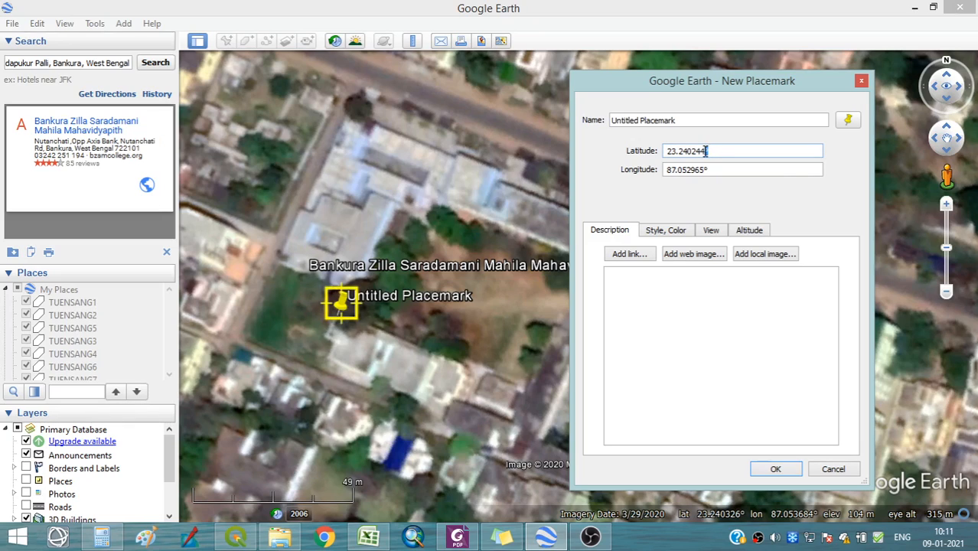
double_click(706, 151)
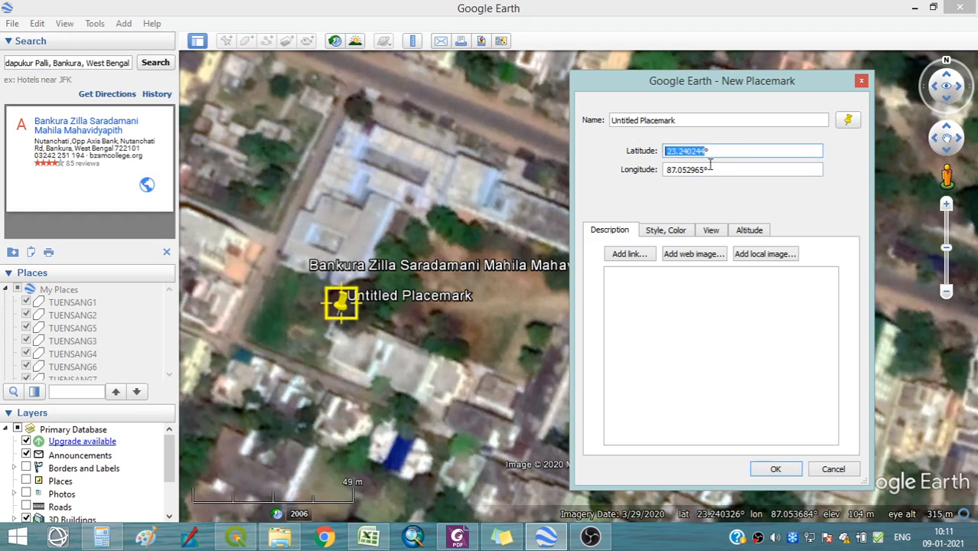
right_click(684, 147)
click(716, 210)
click(363, 537)
click(79, 205)
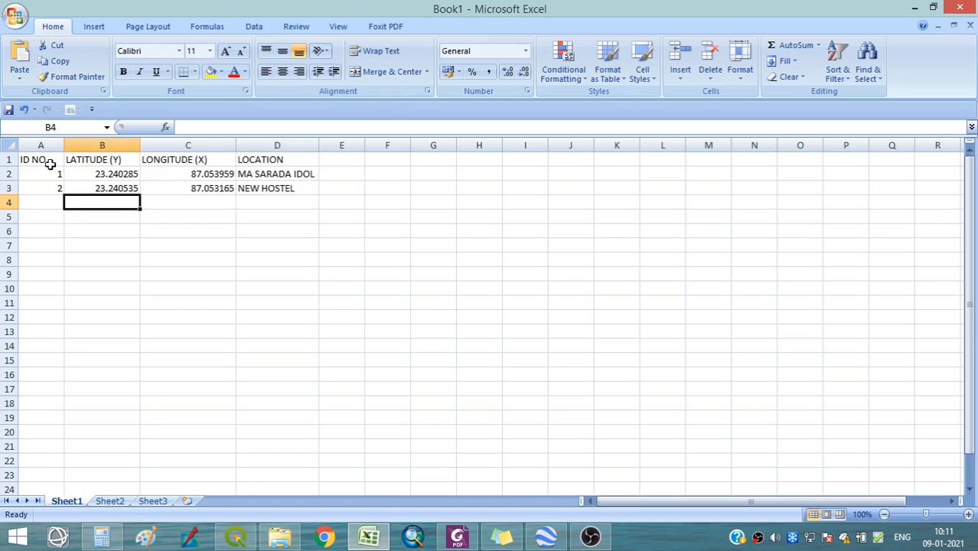
click(19, 60)
Copy the placemark's longitude 87.052965 from Google Earth into C4 of the Excel sheet
click(365, 537)
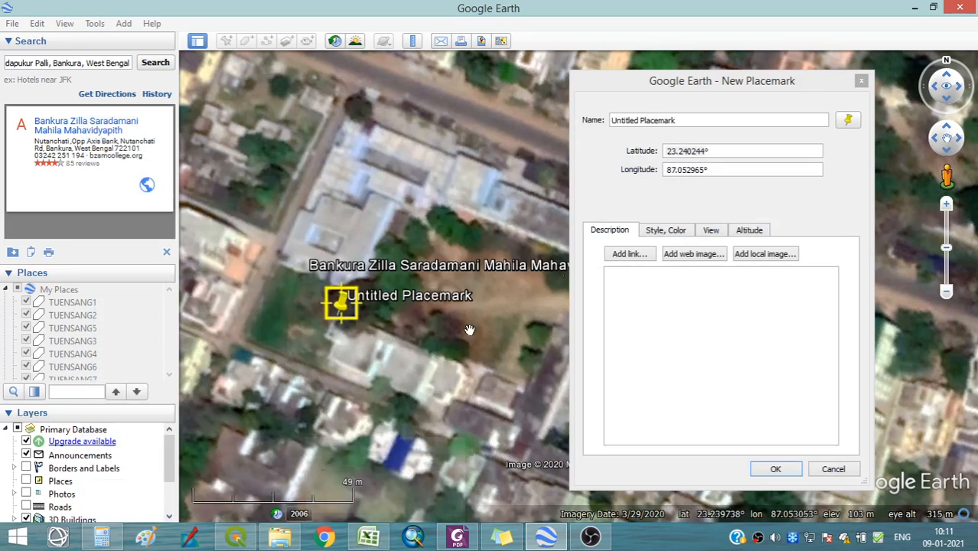
drag(705, 170, 681, 170)
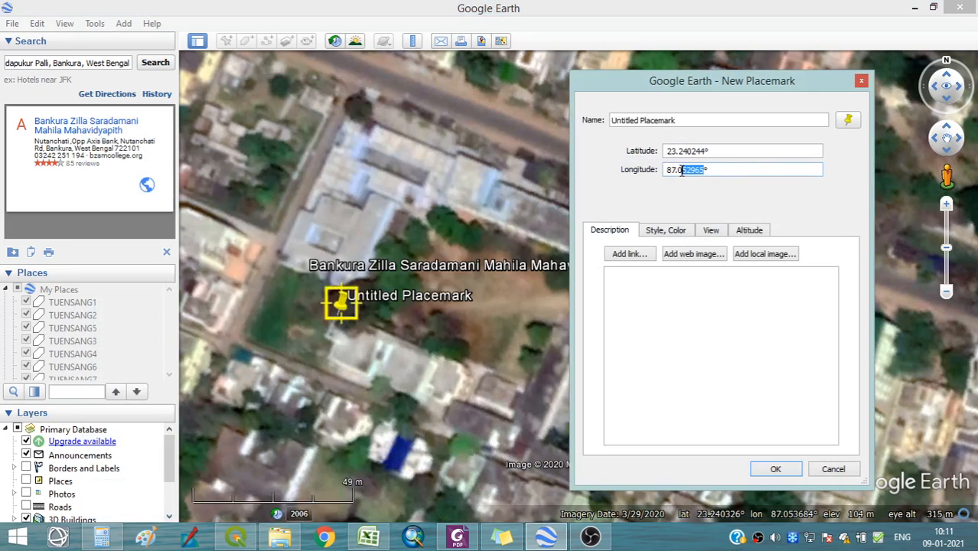
right_click(664, 170)
click(704, 229)
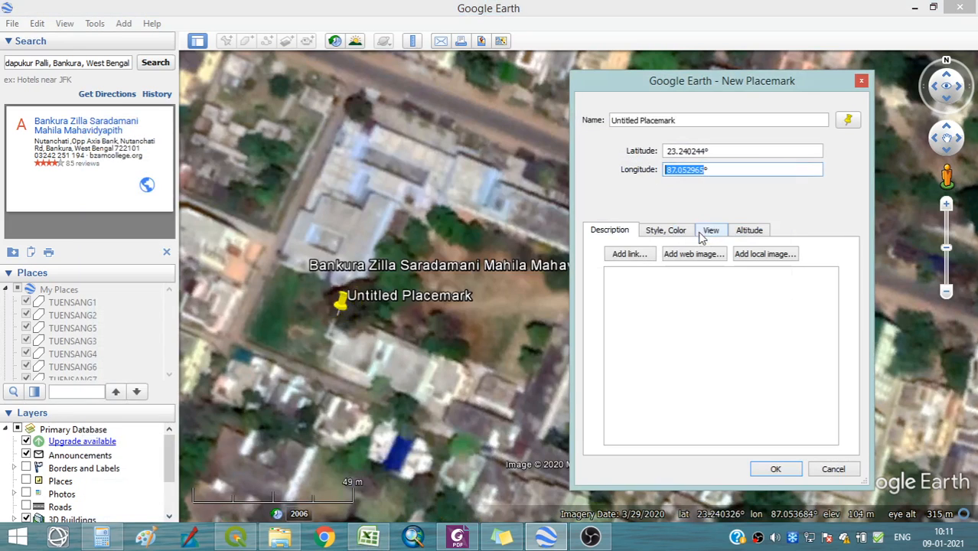
click(366, 539)
click(164, 202)
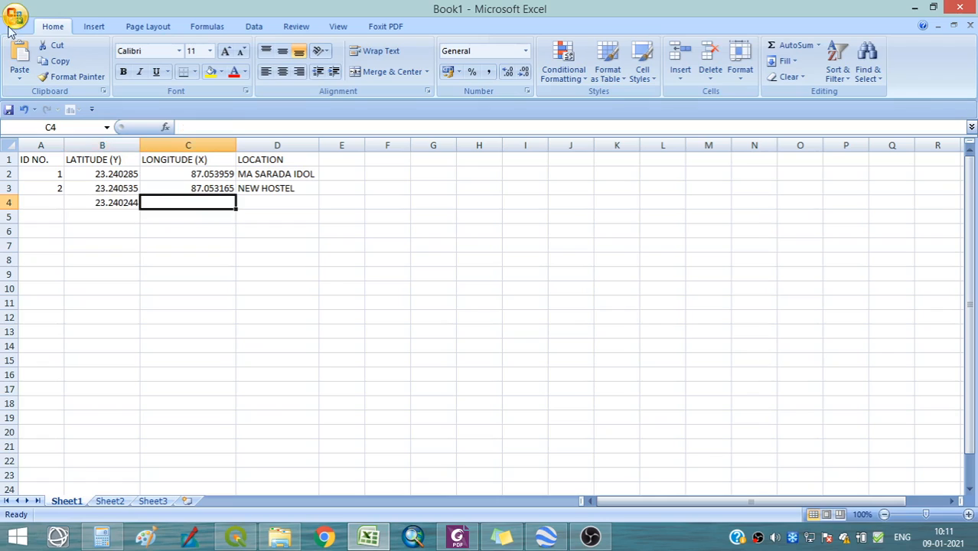
click(19, 52)
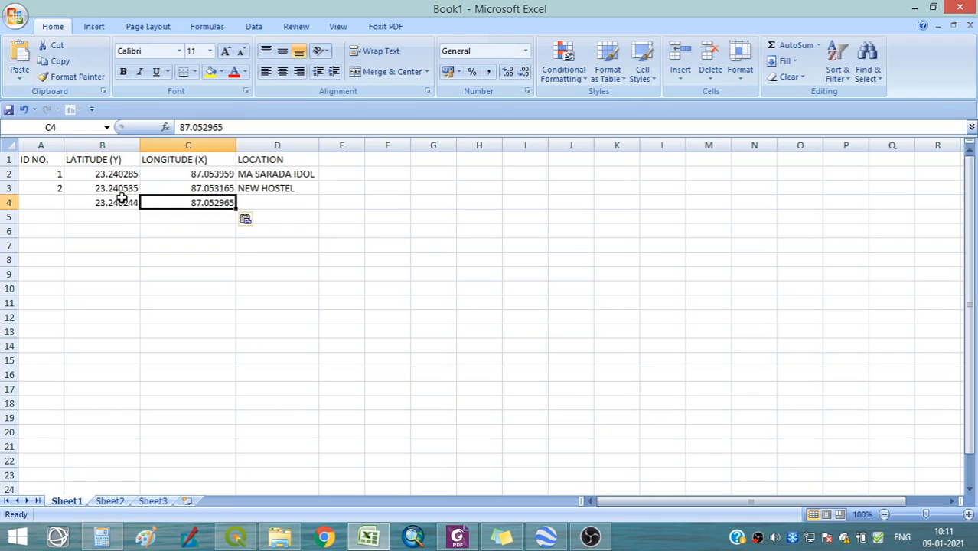
Enter ID number 3 in A4 and the location MUSIC CLASS in D4
click(53, 204)
text(3)
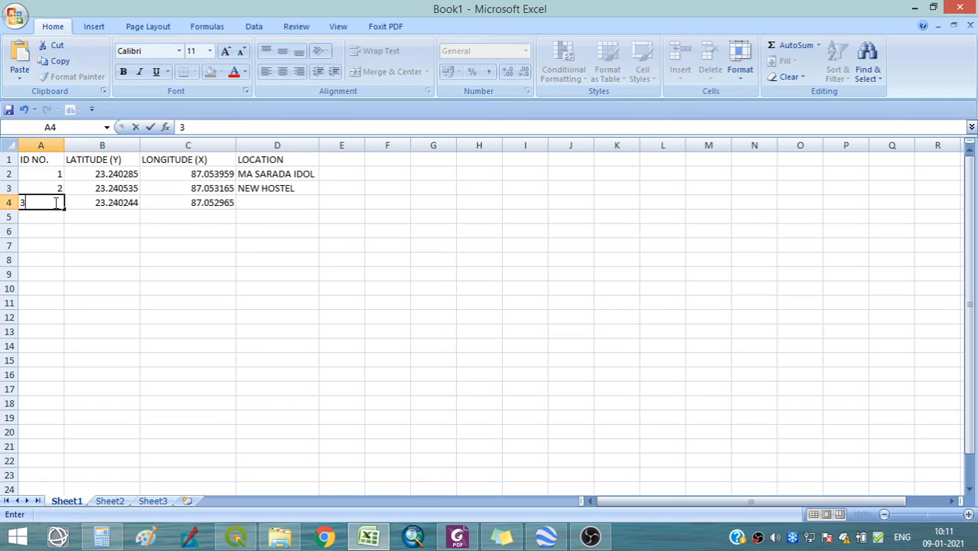
key(Tab)
key(Tab)
key(Tab)
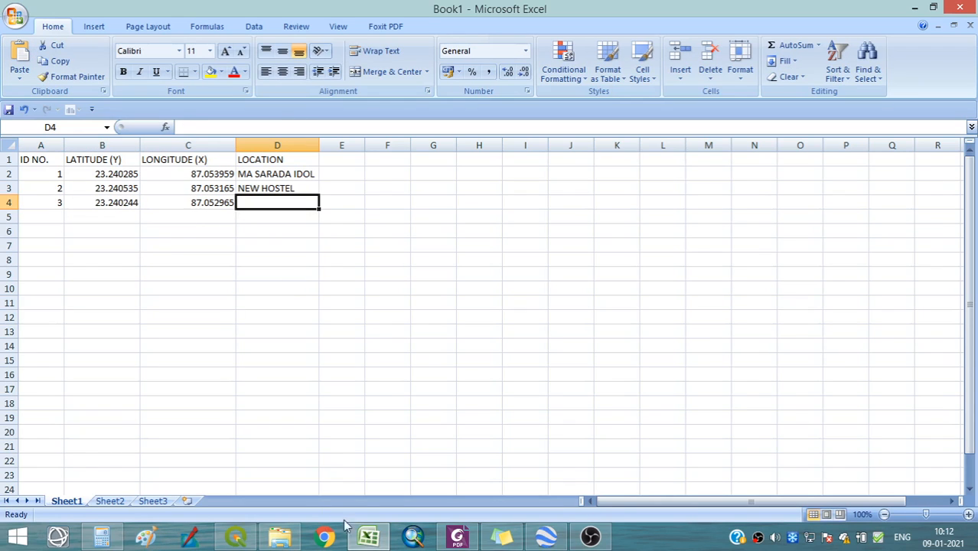
click(369, 540)
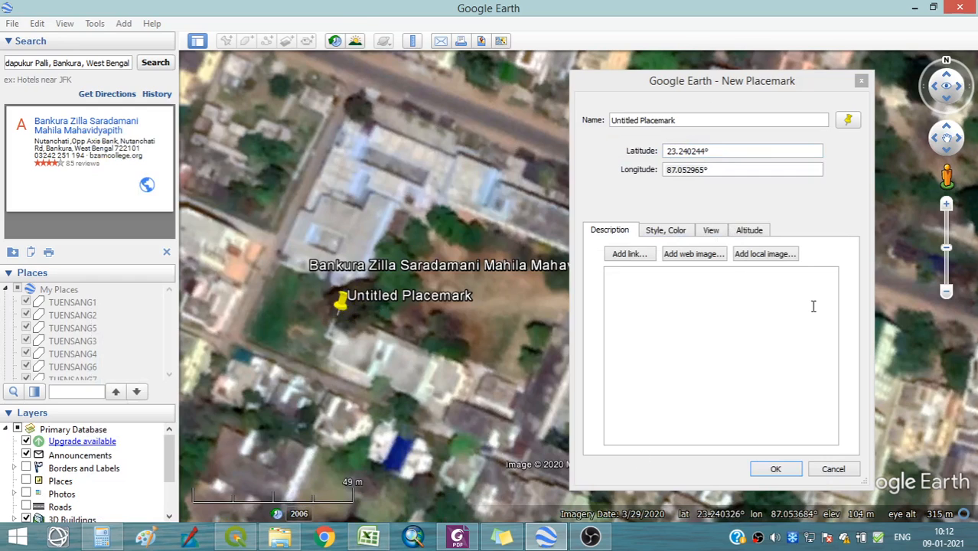
click(371, 538)
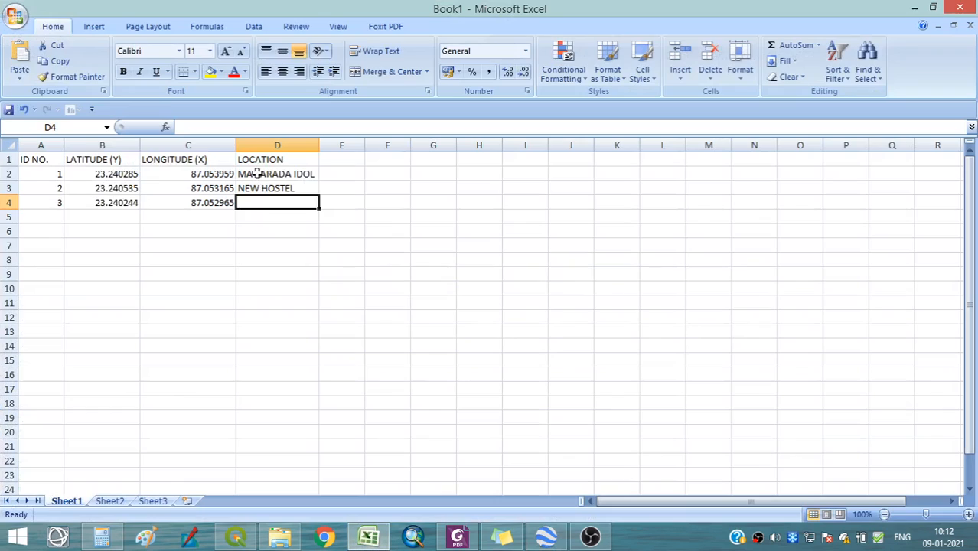
text(MUSIC CLASS)
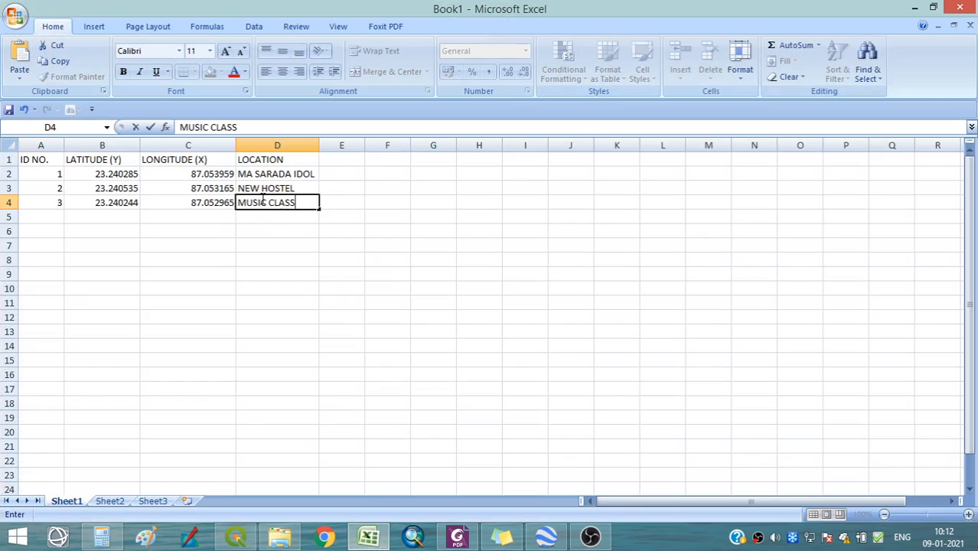
key(Return)
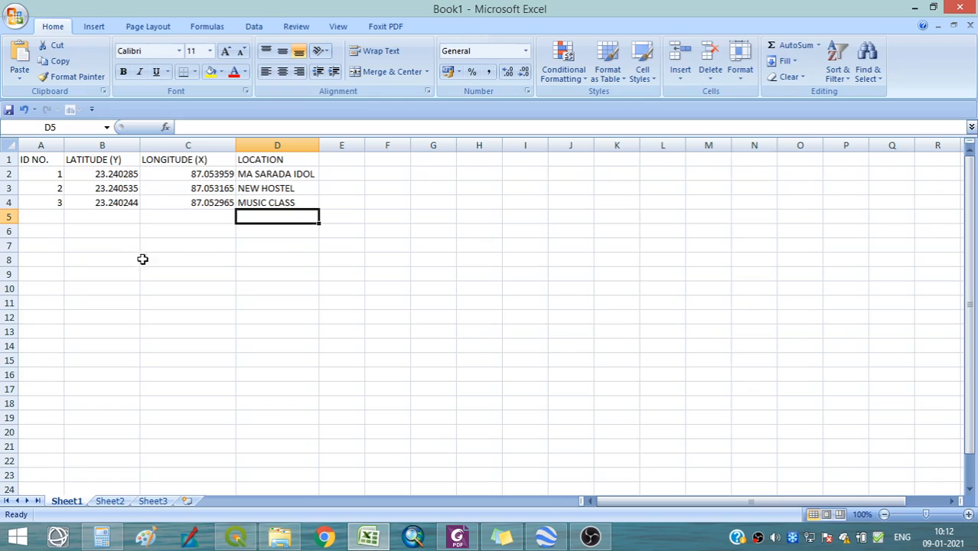
Enter ID number 4 in A5 for the next location
click(48, 217)
text(4)
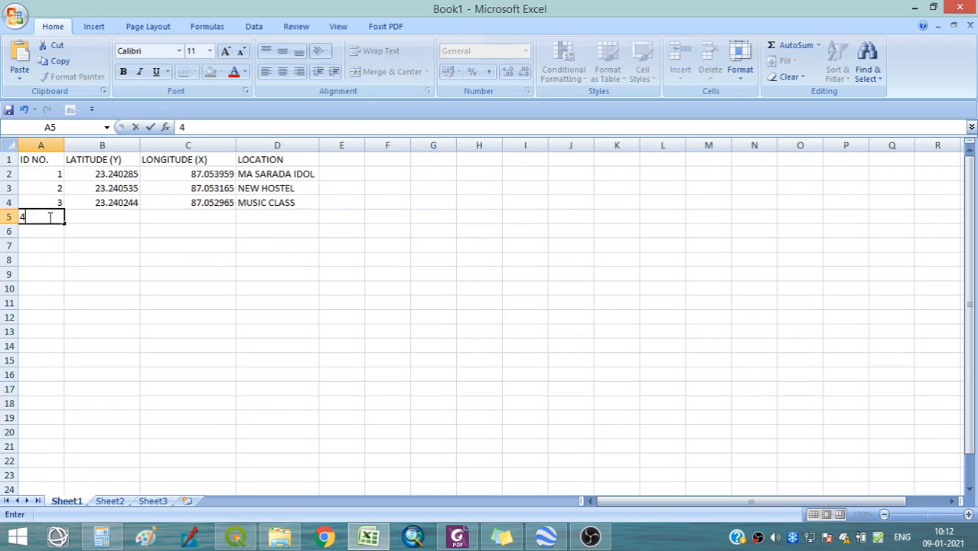
key(Tab)
In Google Earth, move the placemark beside the southern end of the long building southeast of the ground, at about 23.239948°, 87.053795°
click(545, 536)
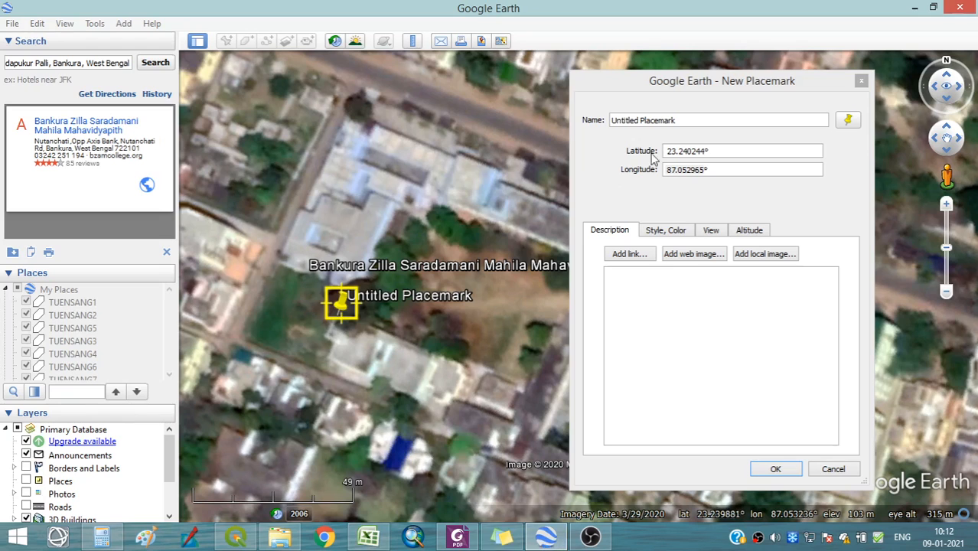
drag(717, 91, 169, 81)
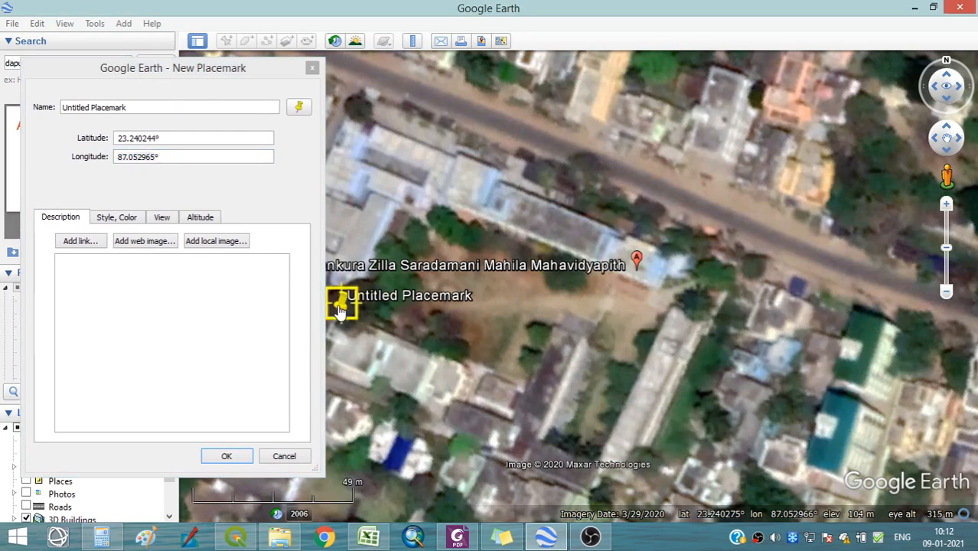
drag(341, 310, 616, 431)
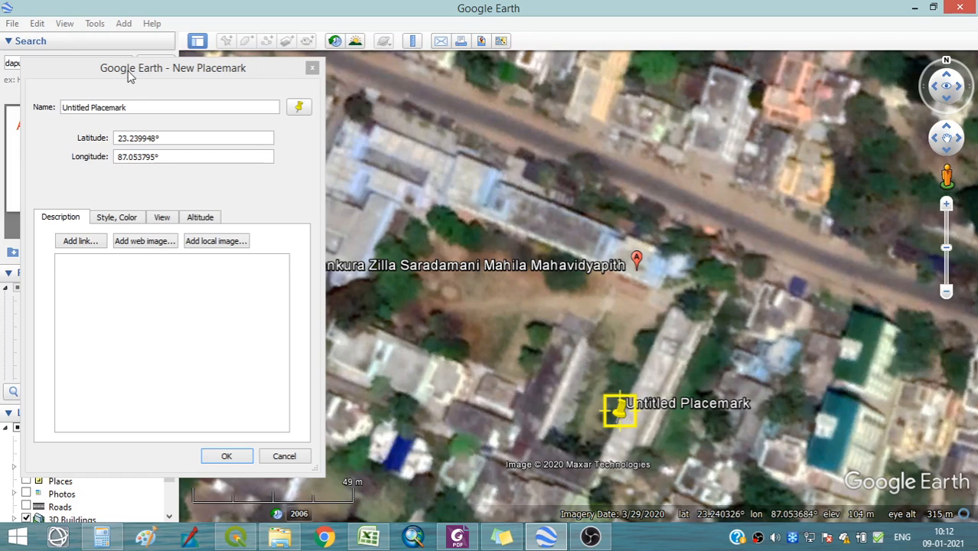
drag(131, 73, 226, 66)
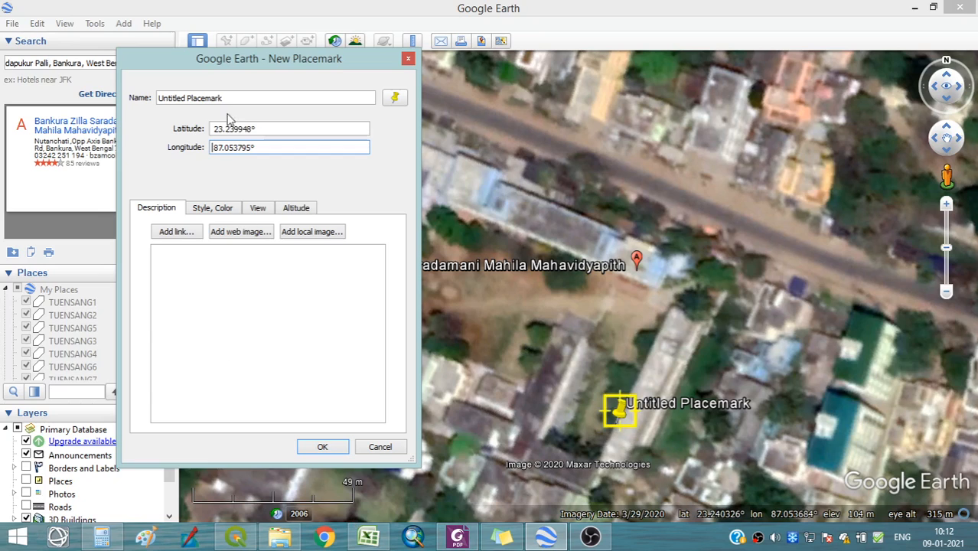
Copy the placemark's latitude 23.239948 from Google Earth into B5 of the Excel sheet and return to Google Earth
drag(252, 129, 210, 129)
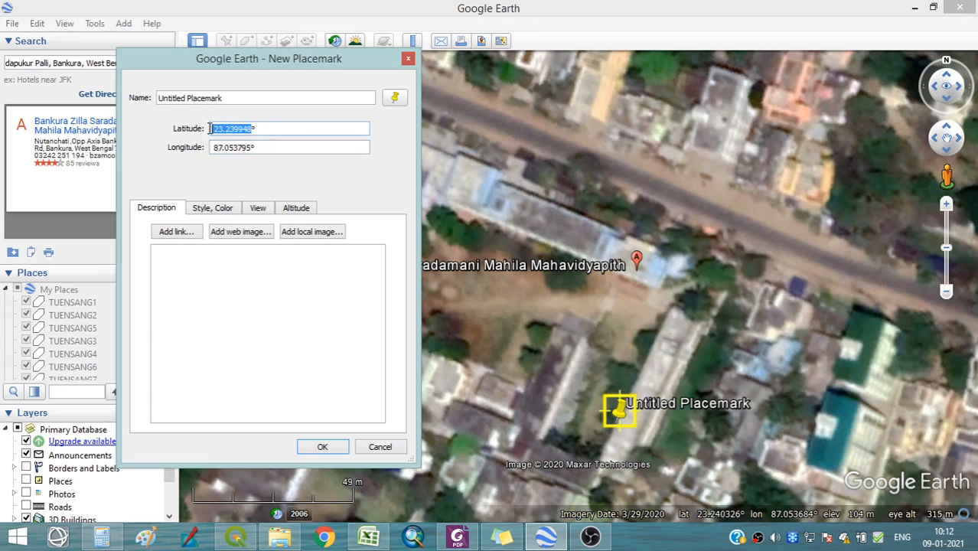
right_click(219, 129)
click(271, 196)
click(369, 537)
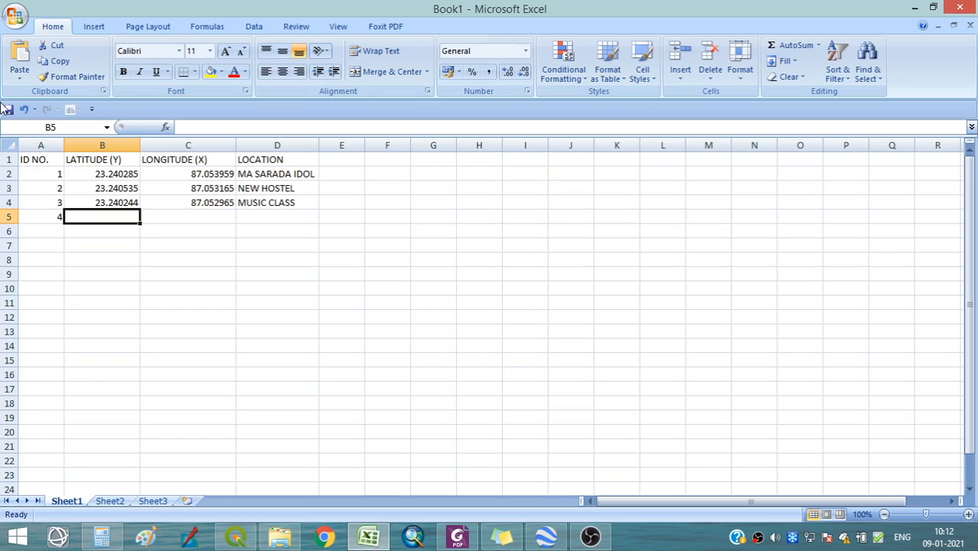
click(20, 60)
click(368, 537)
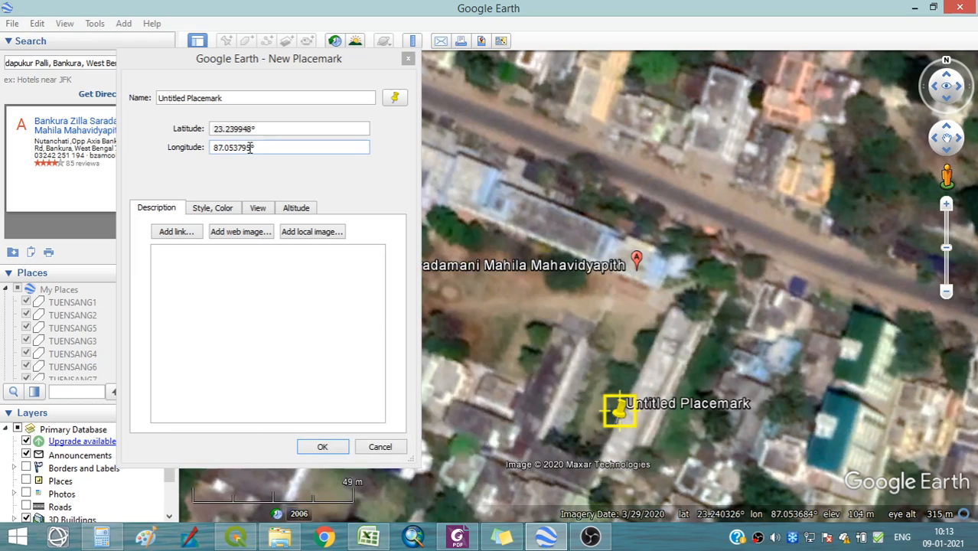
Copy the placemark's longitude 87.053795 from Google Earth into C5 of the Excel sheet
drag(251, 148, 216, 146)
click(245, 147)
right_click(216, 146)
click(253, 209)
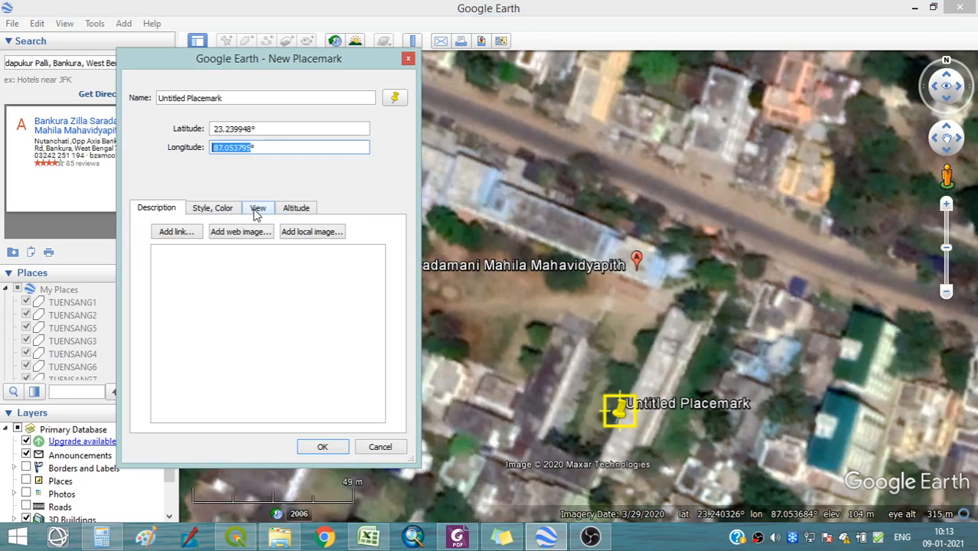
click(368, 537)
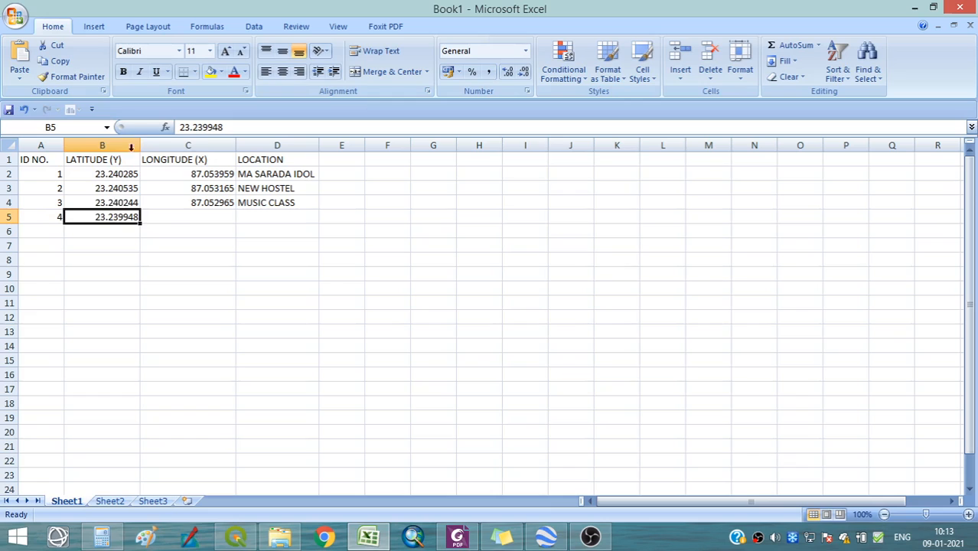
click(161, 220)
click(20, 59)
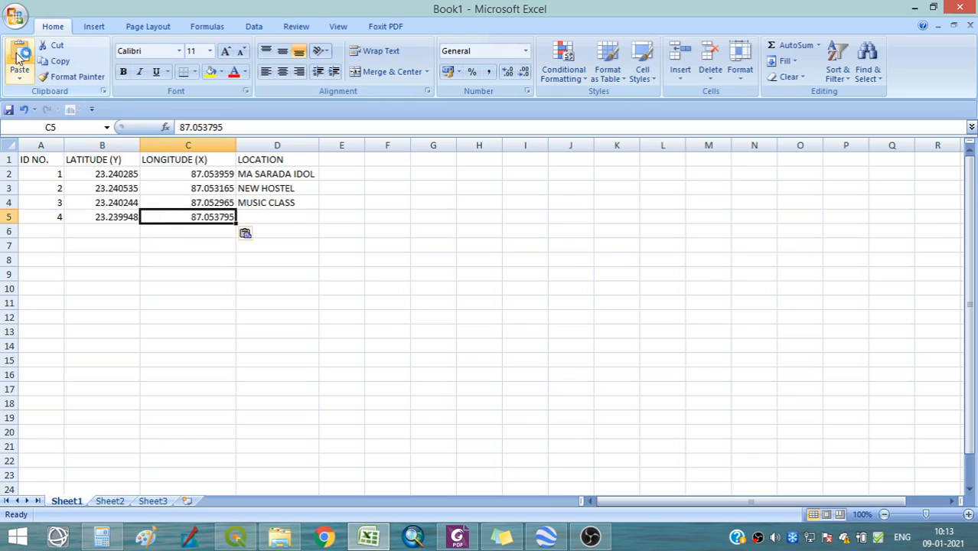
Enter the location OLD GEOGRAPHY CLASSROOM in D5 and widen column D to fit the text
click(276, 218)
text(OLD GEOGRAPHY CLASSROOM)
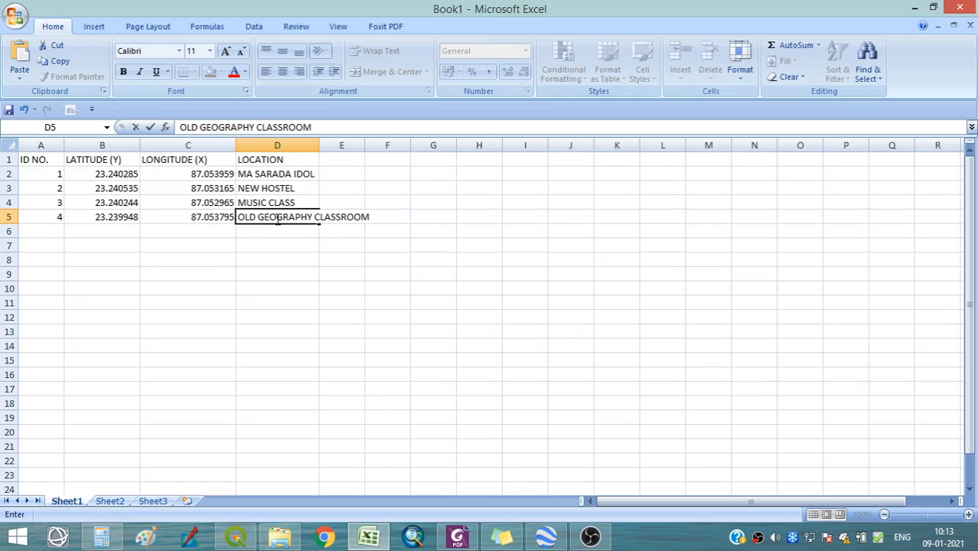
click(277, 321)
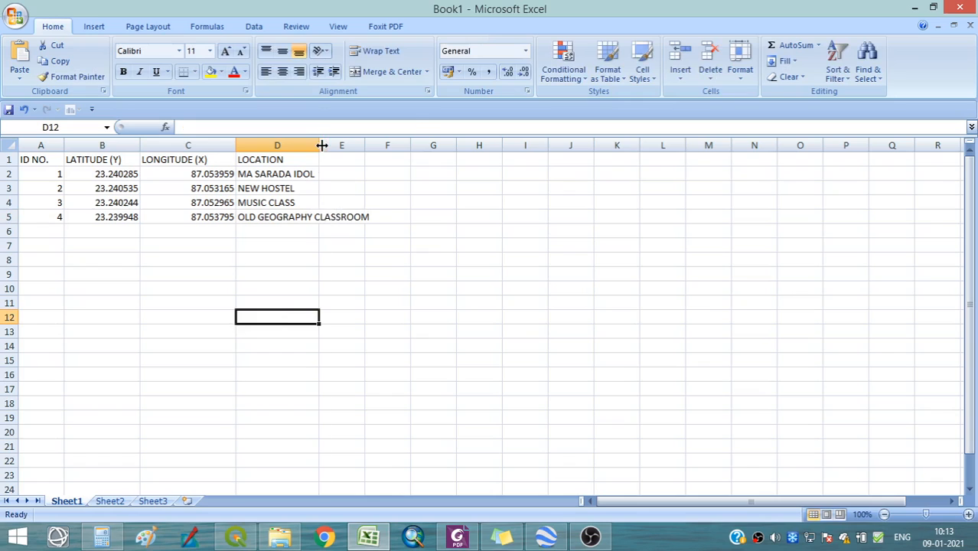
drag(321, 145, 405, 145)
click(323, 242)
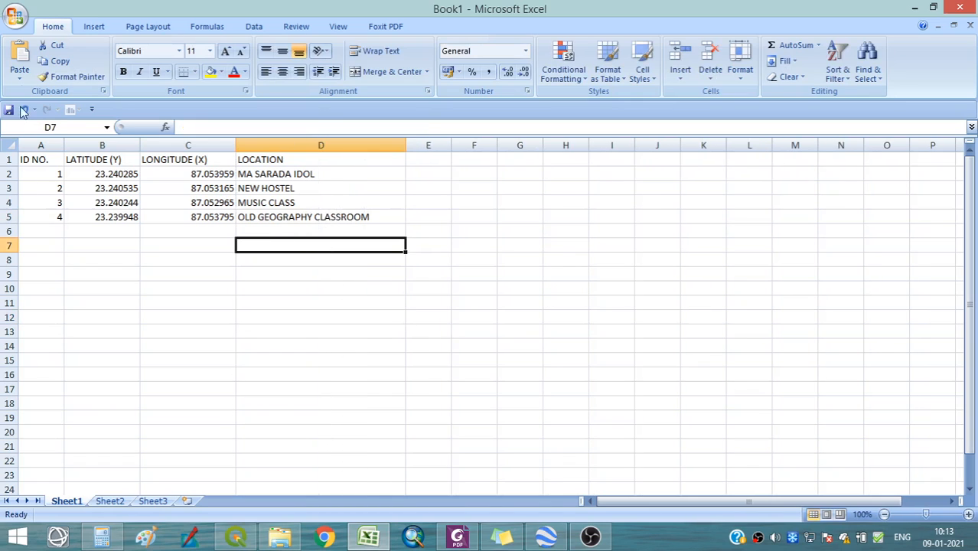
Start saving the workbook under a new name and browse to the BZSMMV > UG syllabus > RS_GIS > GPS folder on drive C
click(14, 17)
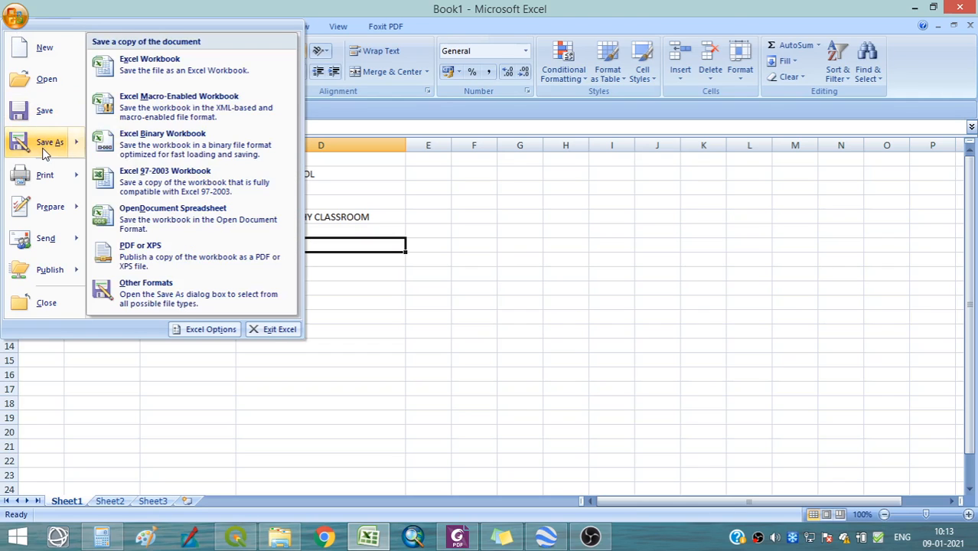
click(43, 148)
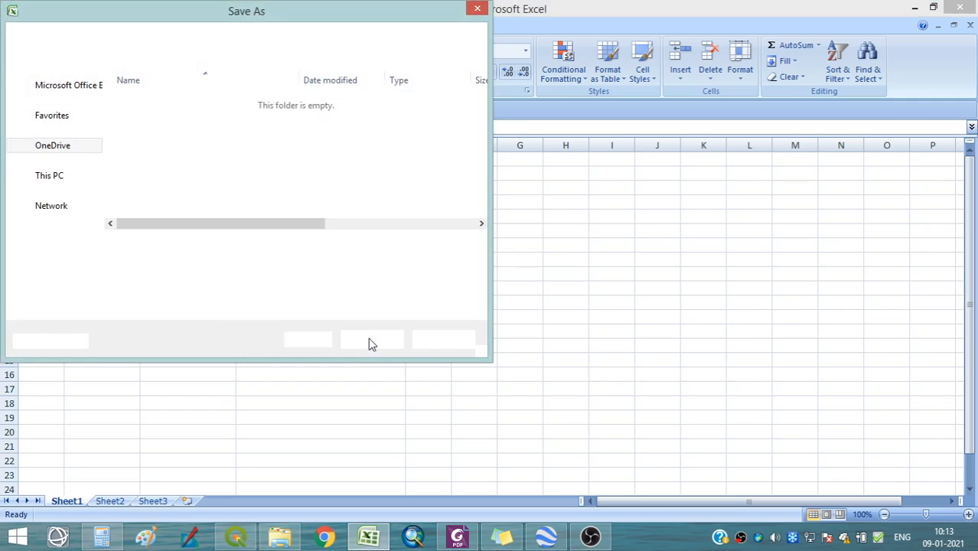
click(142, 263)
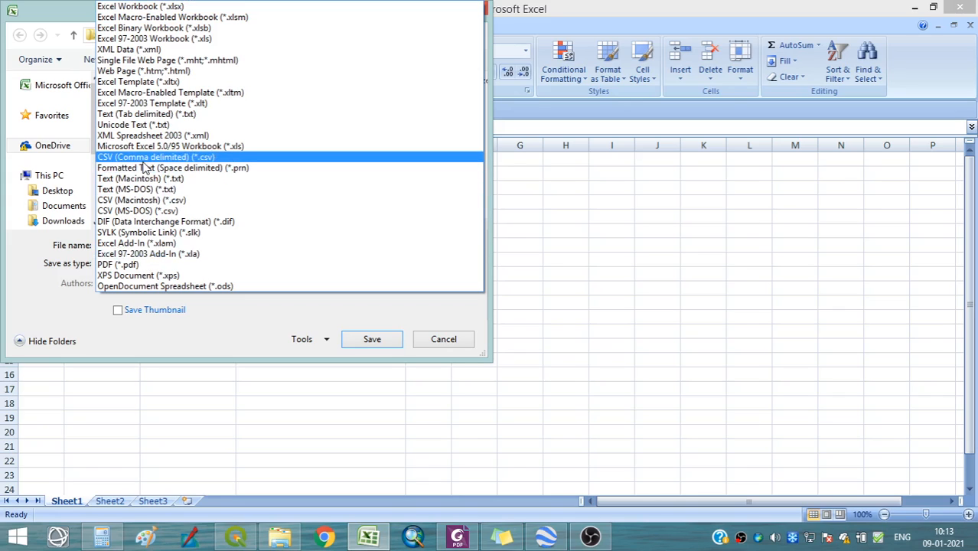
click(210, 328)
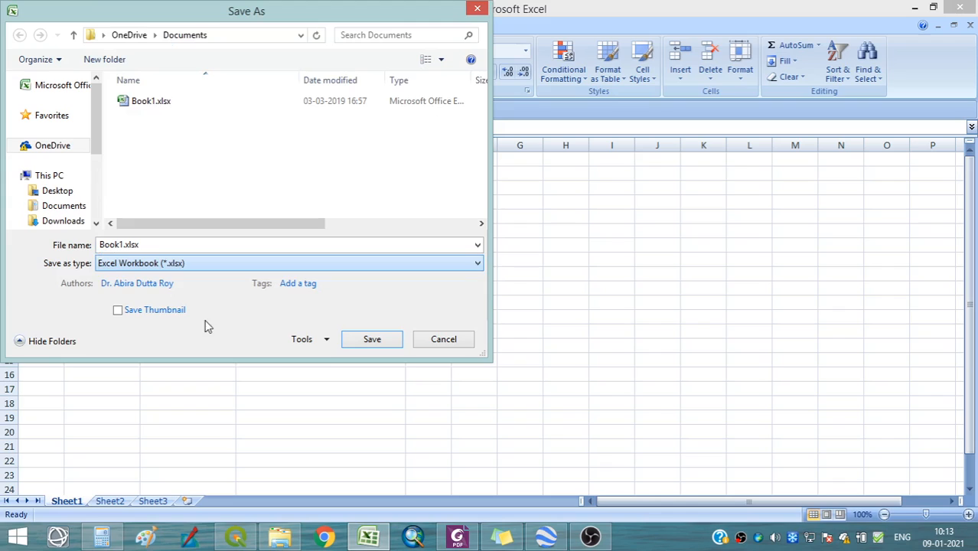
drag(100, 137, 100, 241)
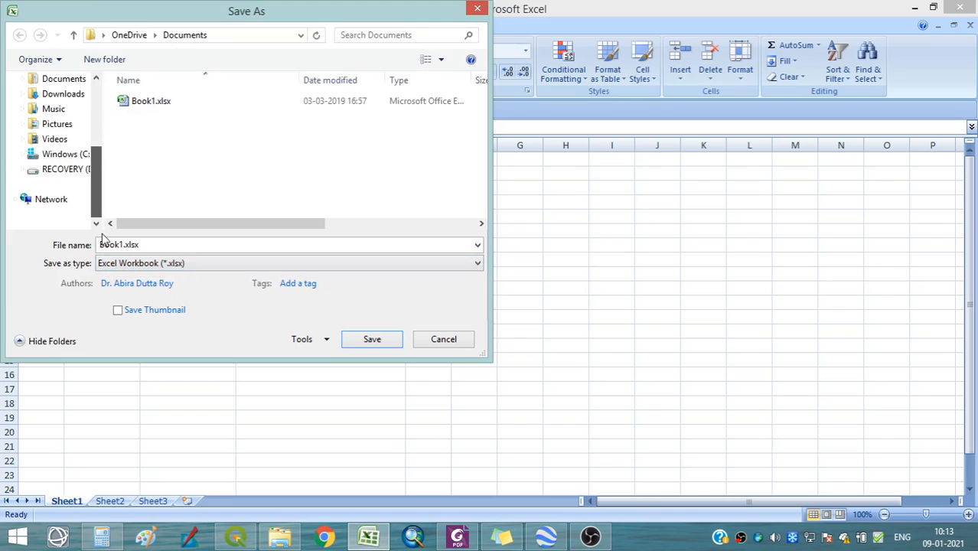
click(61, 155)
double_click(150, 145)
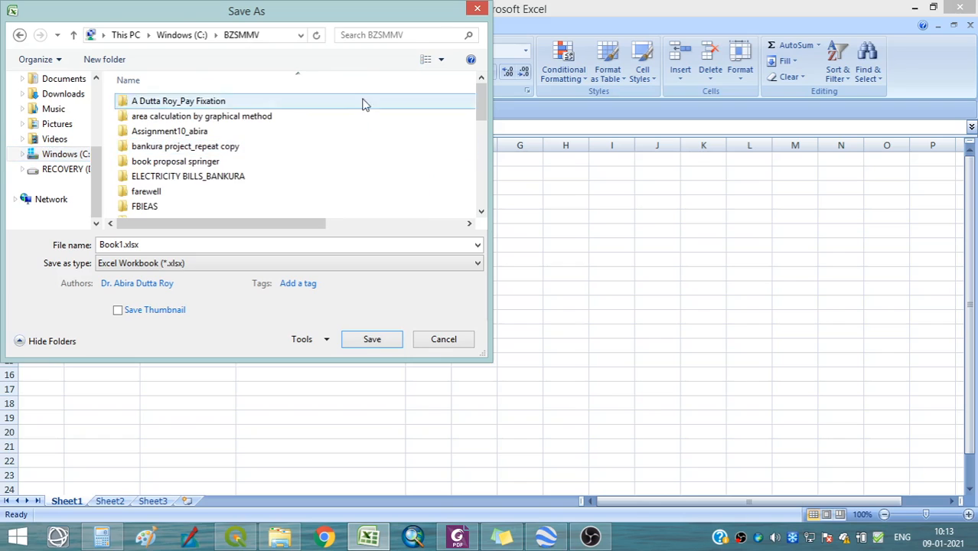
drag(482, 108, 483, 189)
double_click(283, 171)
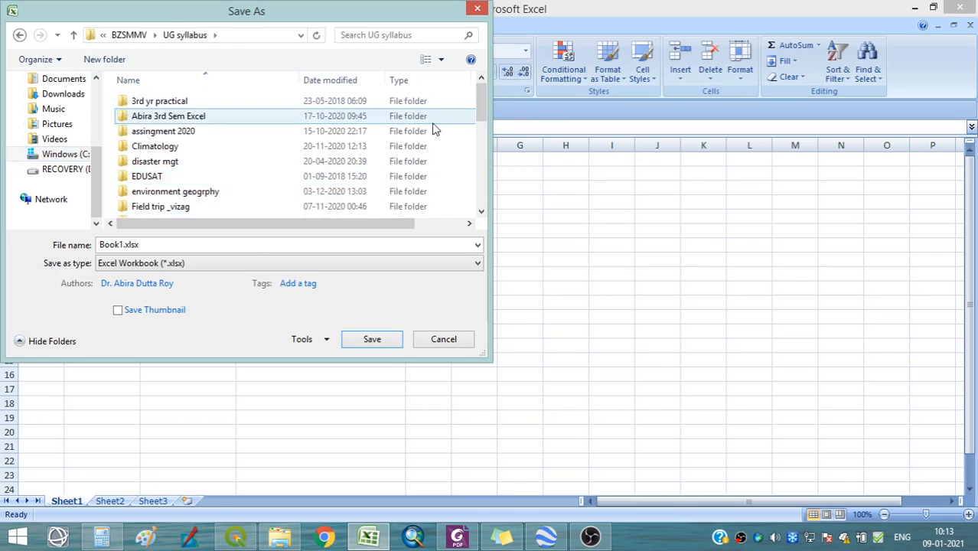
drag(479, 113, 482, 182)
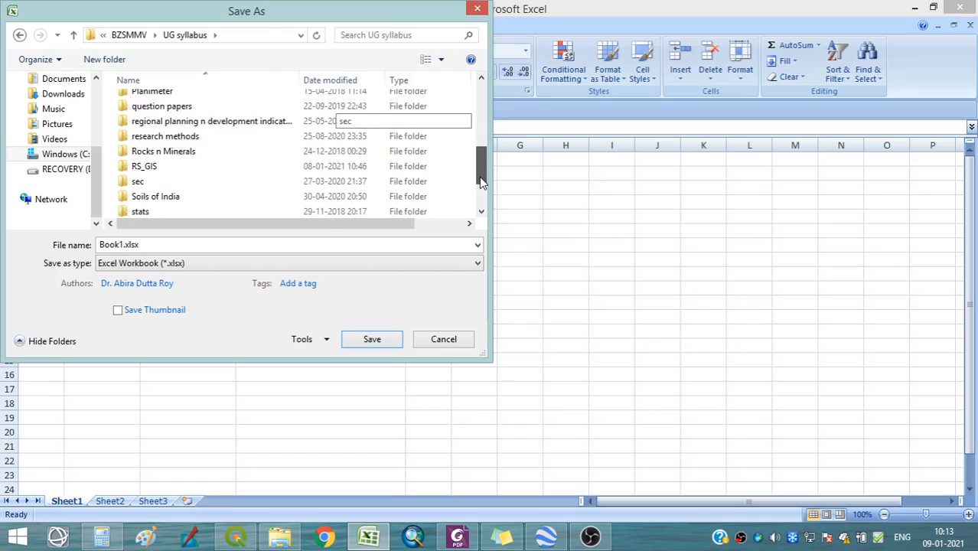
double_click(192, 169)
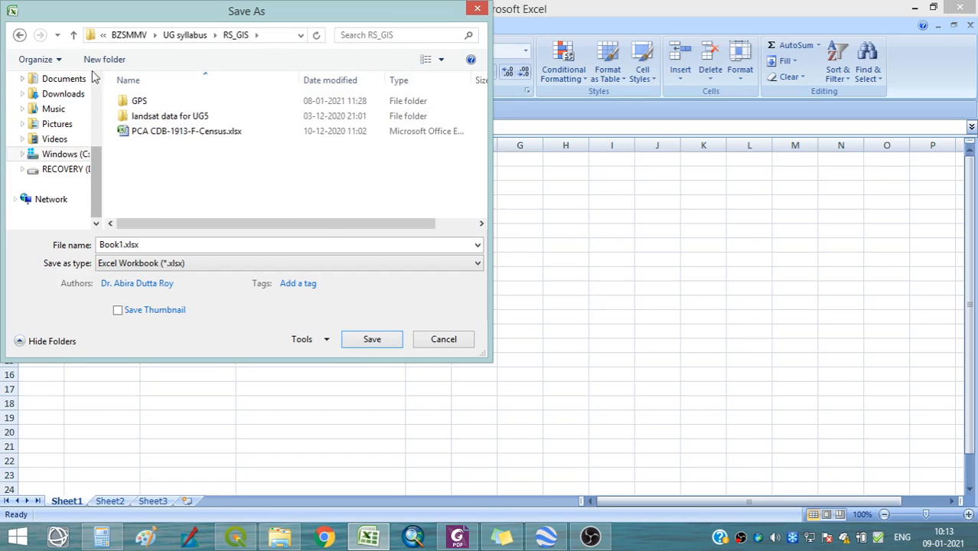
double_click(138, 100)
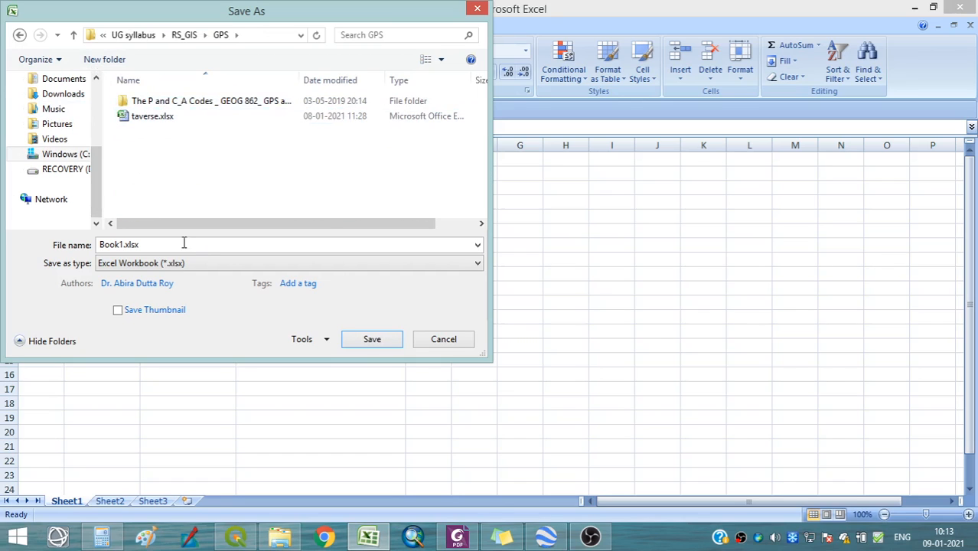
Save the active sheet as taverse.csv in CSV (Comma delimited) format, accepting the single-sheet and format-compatibility limits
click(145, 120)
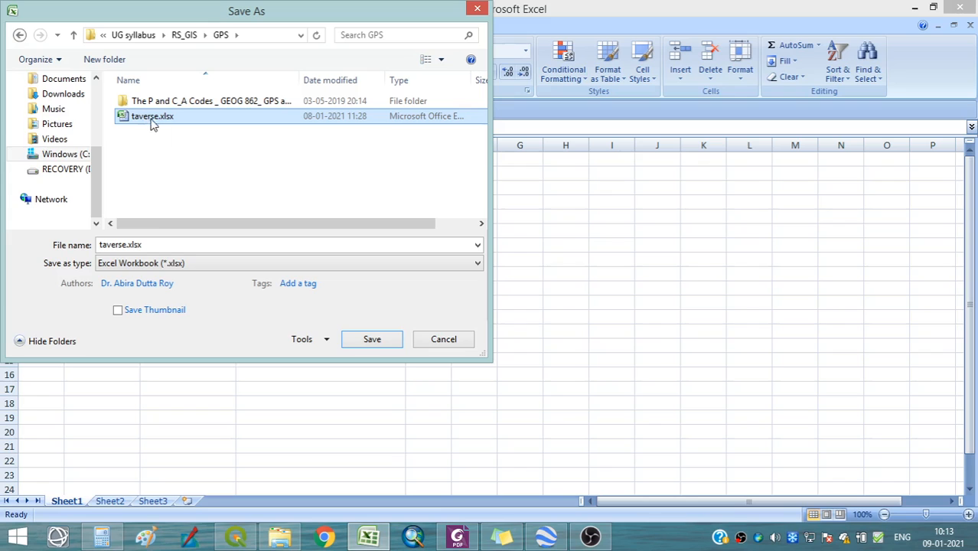
click(163, 263)
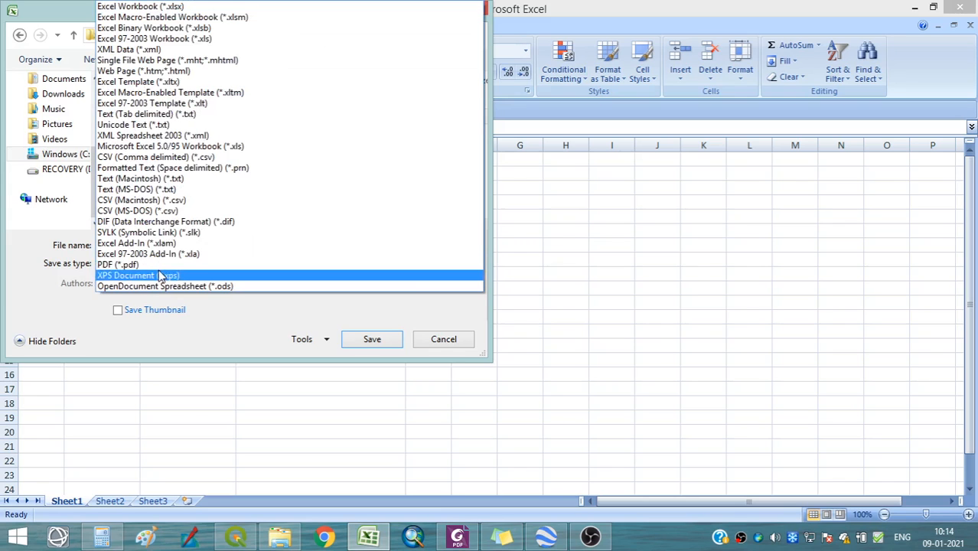
click(157, 159)
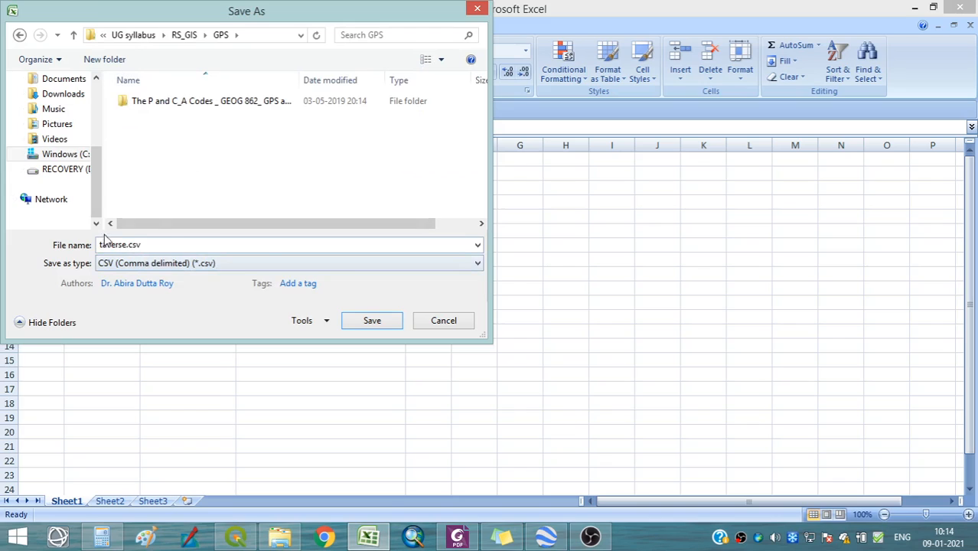
click(374, 323)
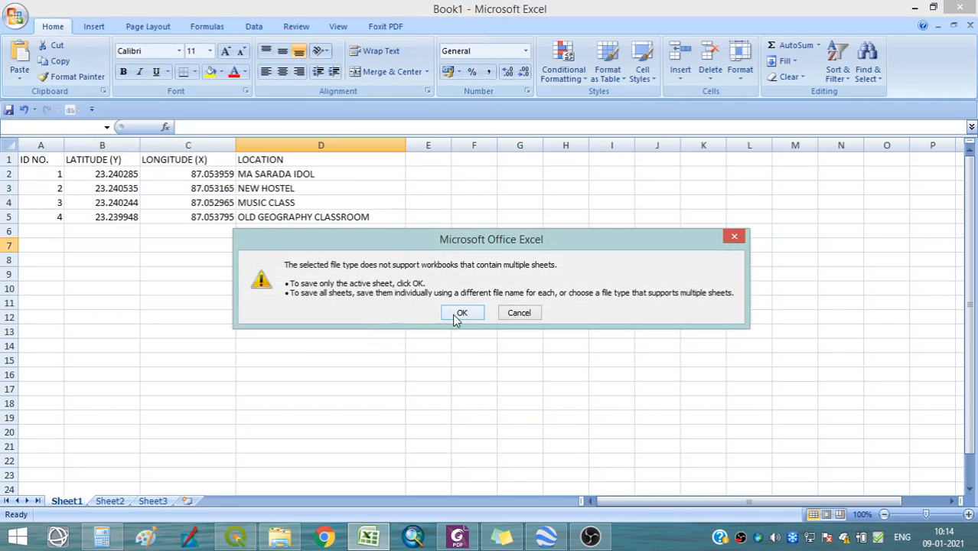
click(456, 319)
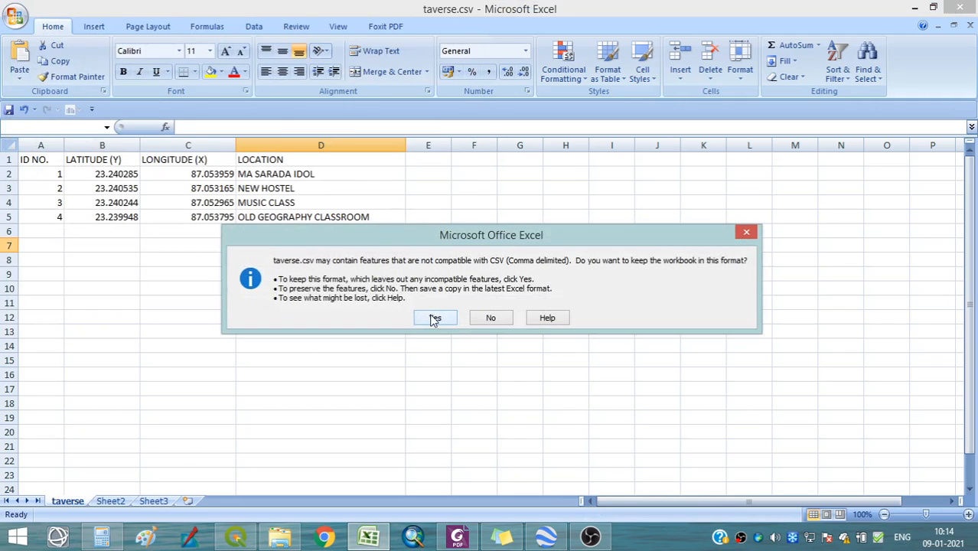
click(434, 318)
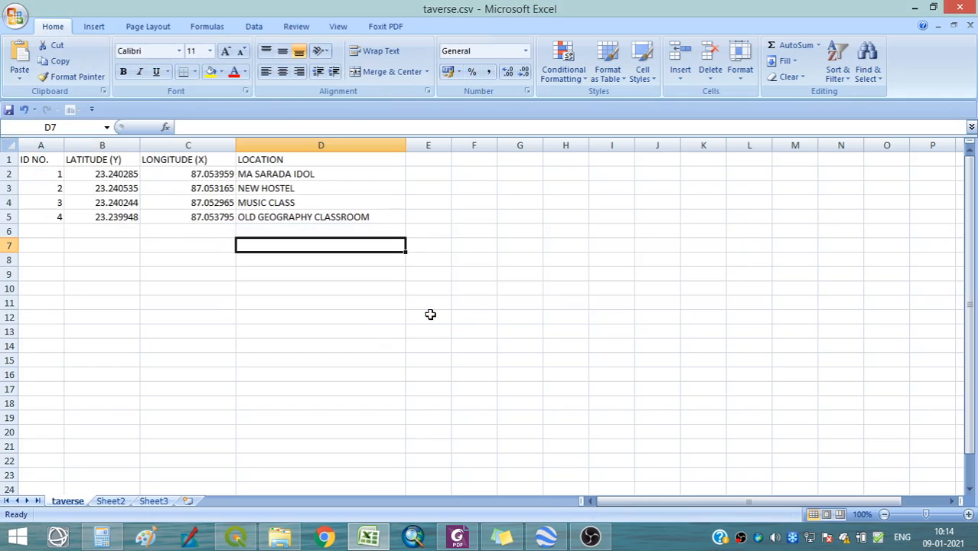
Close Excel without saving taverse.csv again
click(464, 300)
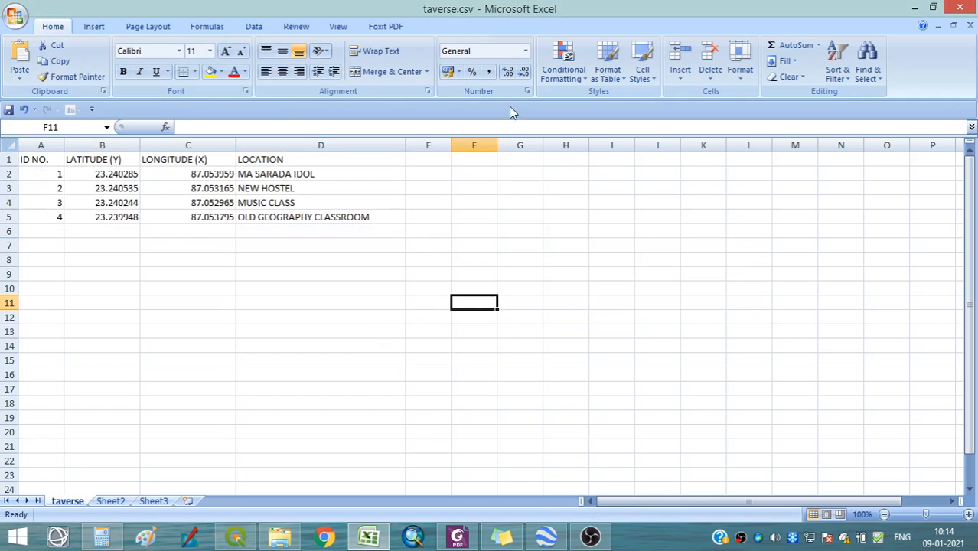
click(962, 7)
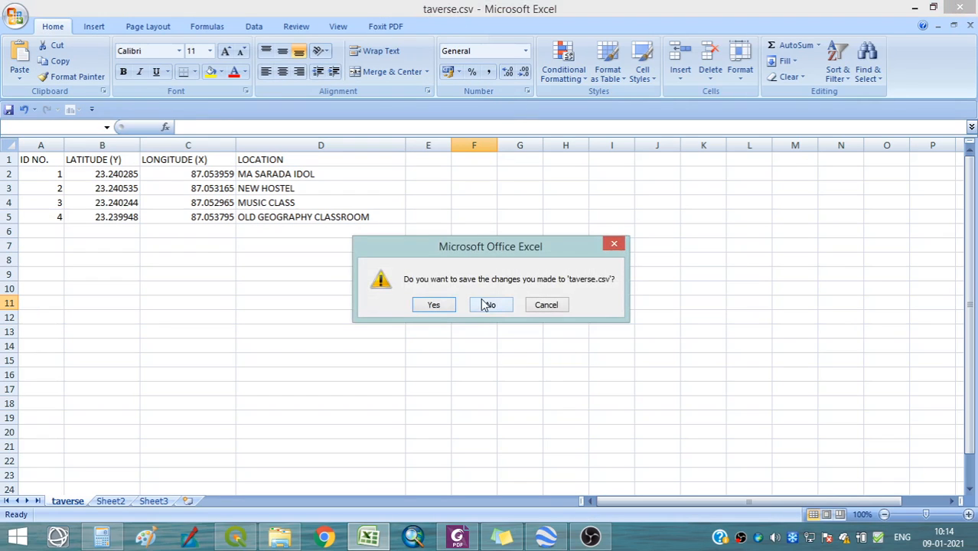
click(491, 305)
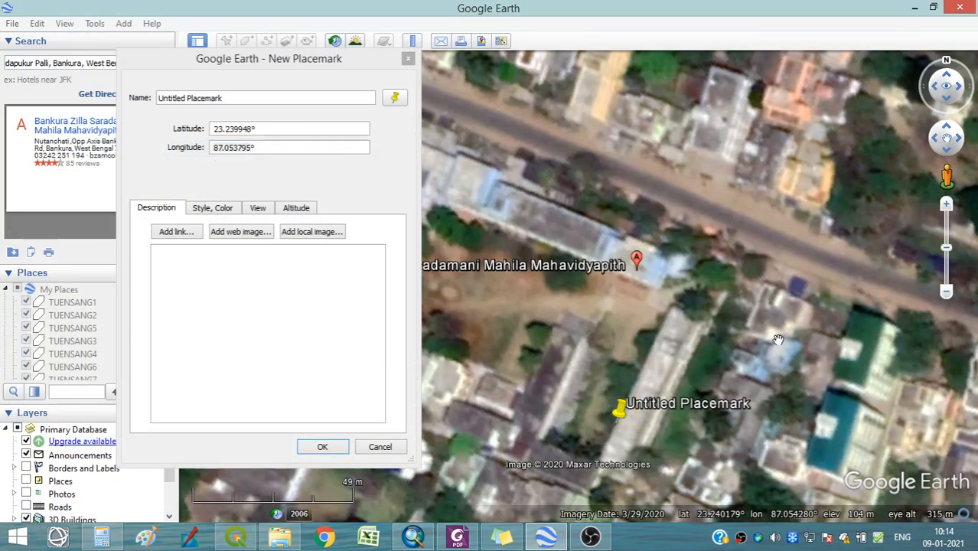
Cancel the new placemark in Google Earth, minimize the program and switch to QGIS
key(Escape)
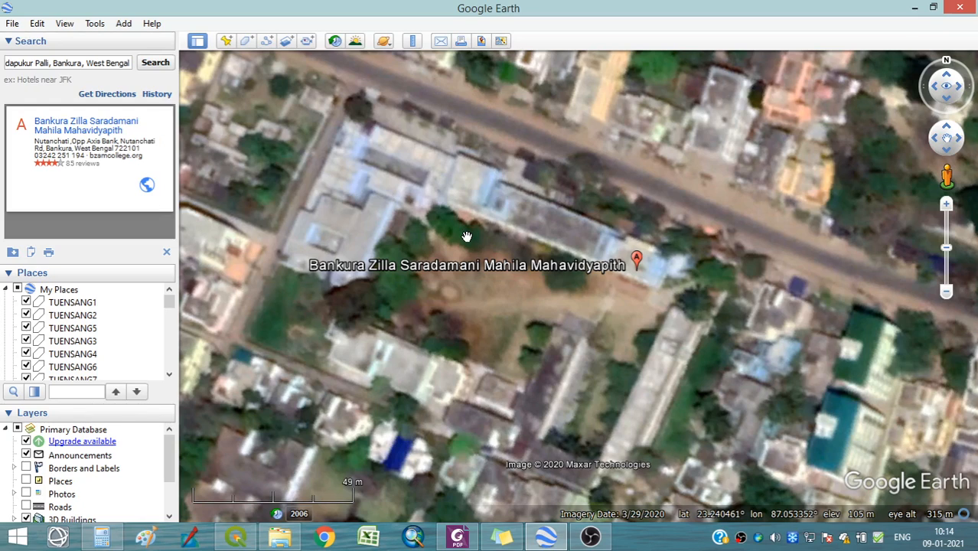
click(912, 7)
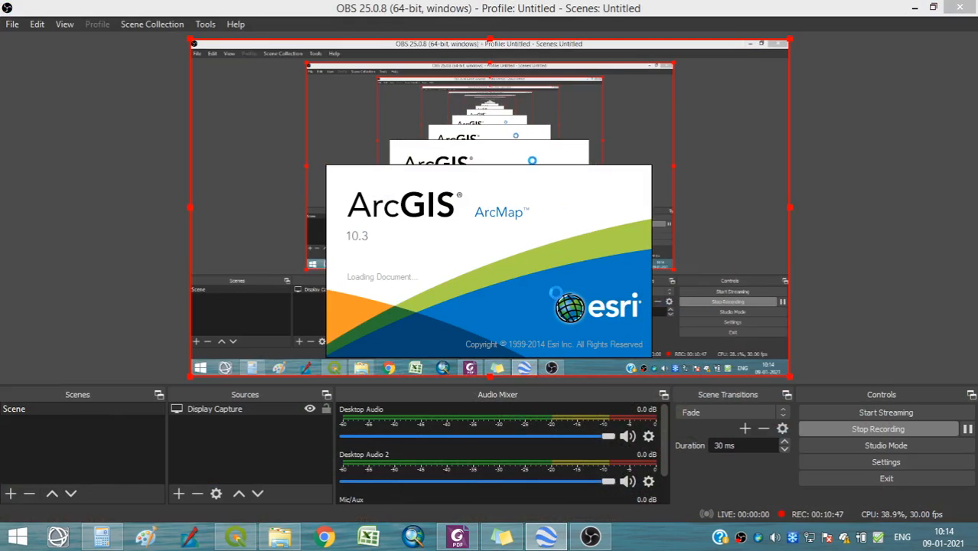
click(235, 540)
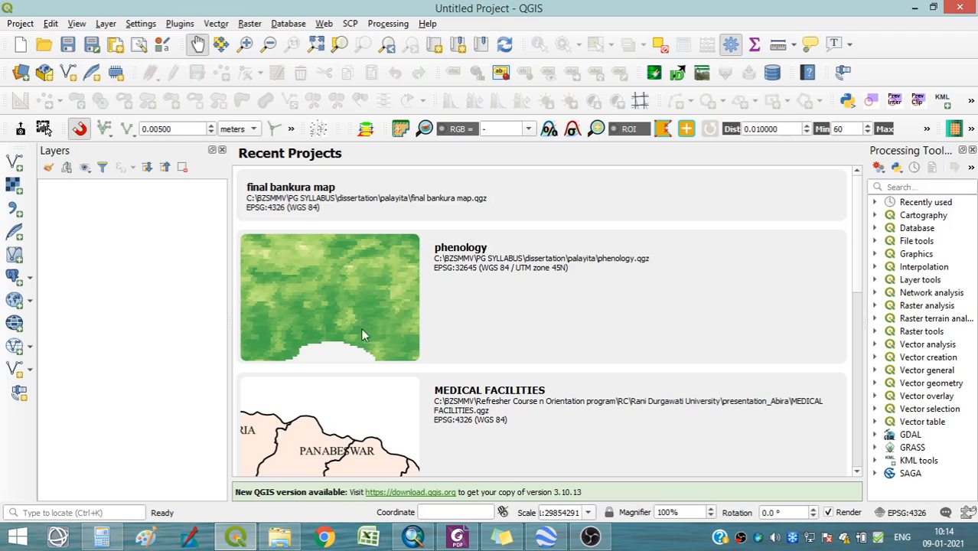
Try to close the untitled ArcMap window and return to QGIS
right_click(415, 540)
click(373, 498)
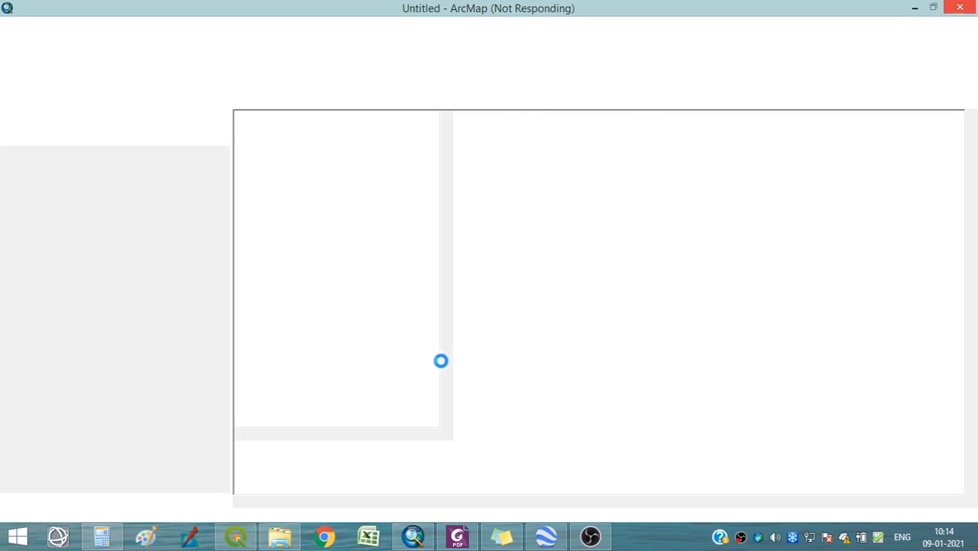
click(238, 538)
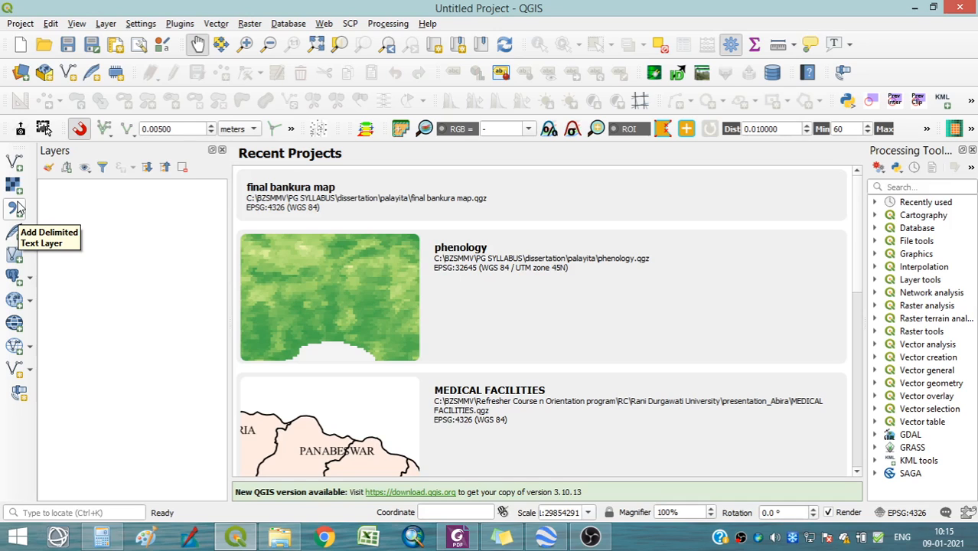
click(105, 25)
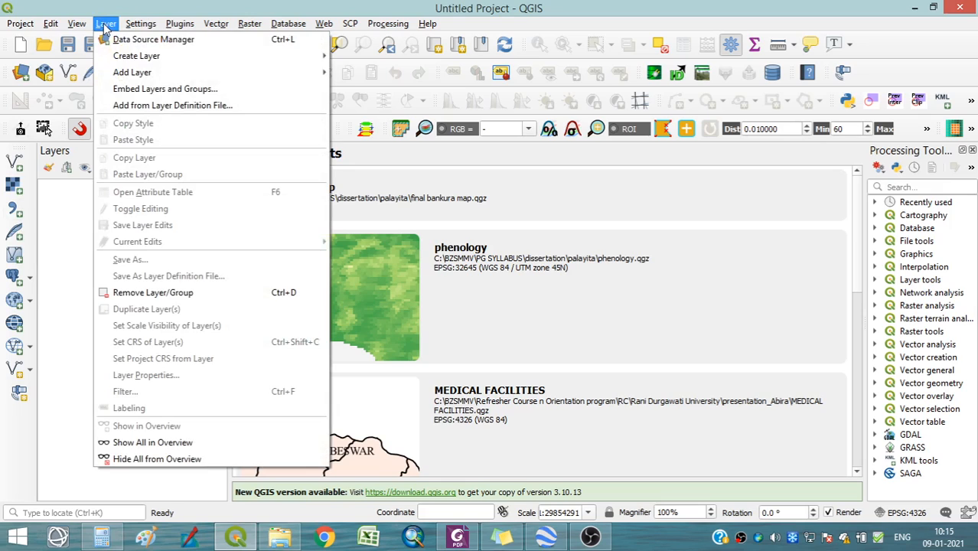
mouse_move(112, 72)
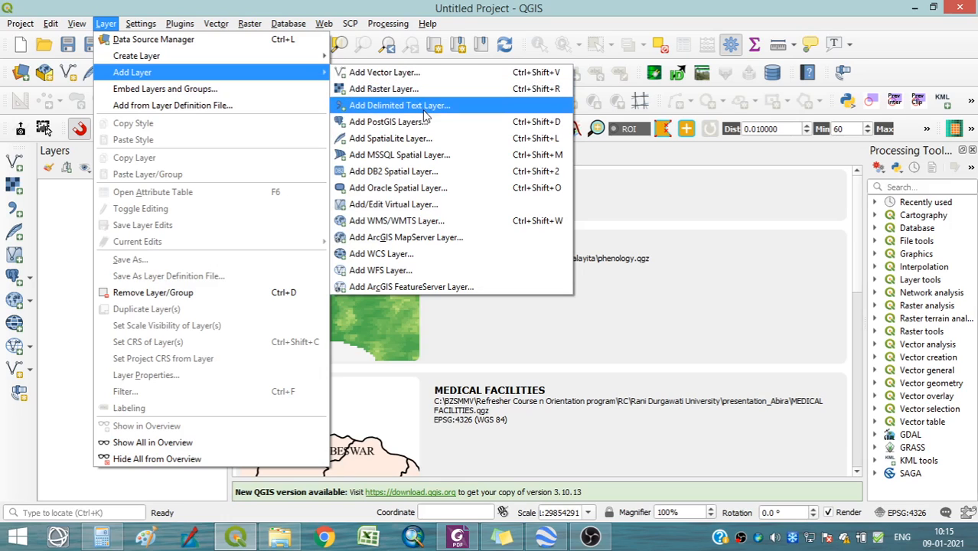
click(75, 296)
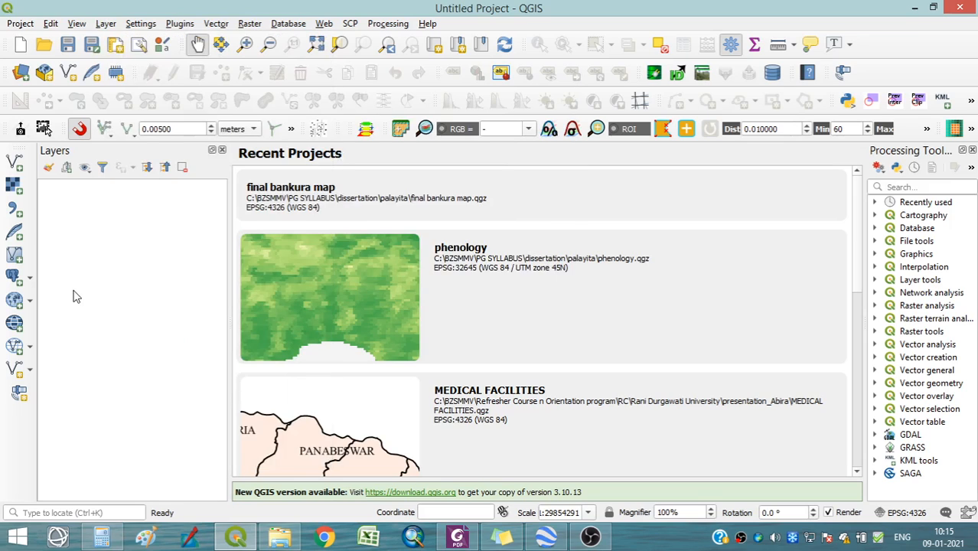
Start adding a delimited text layer and load taverse.csv from the GPS folder as its source file
click(15, 212)
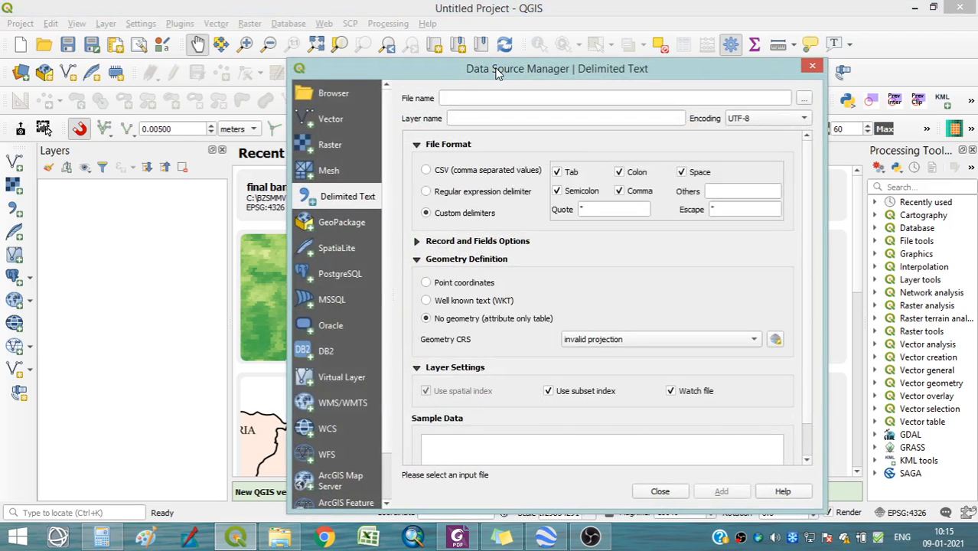
drag(497, 71, 381, 76)
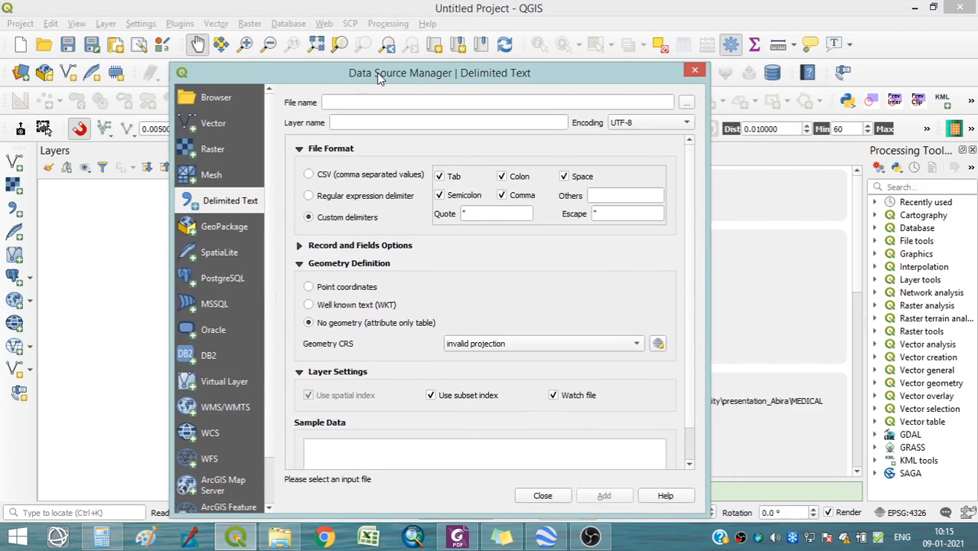
click(684, 102)
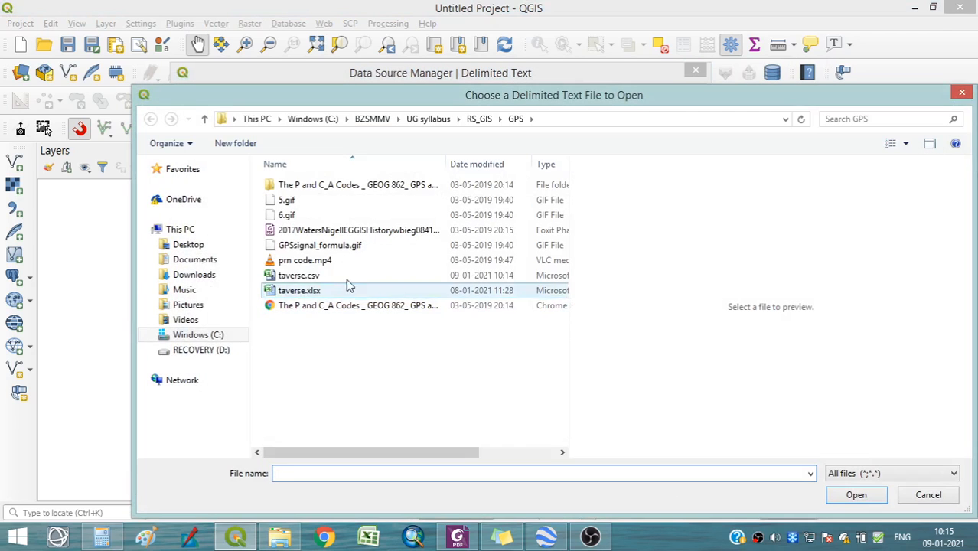
click(323, 277)
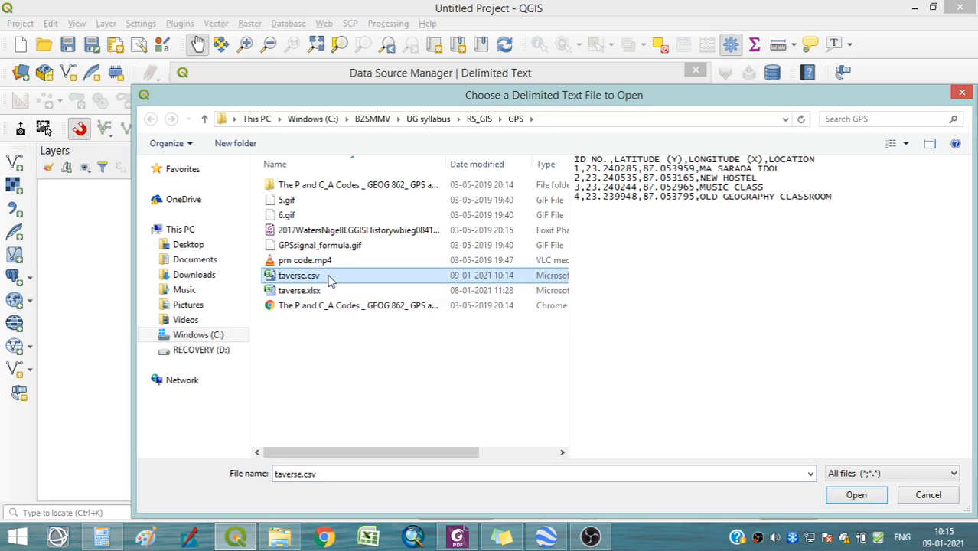
click(856, 495)
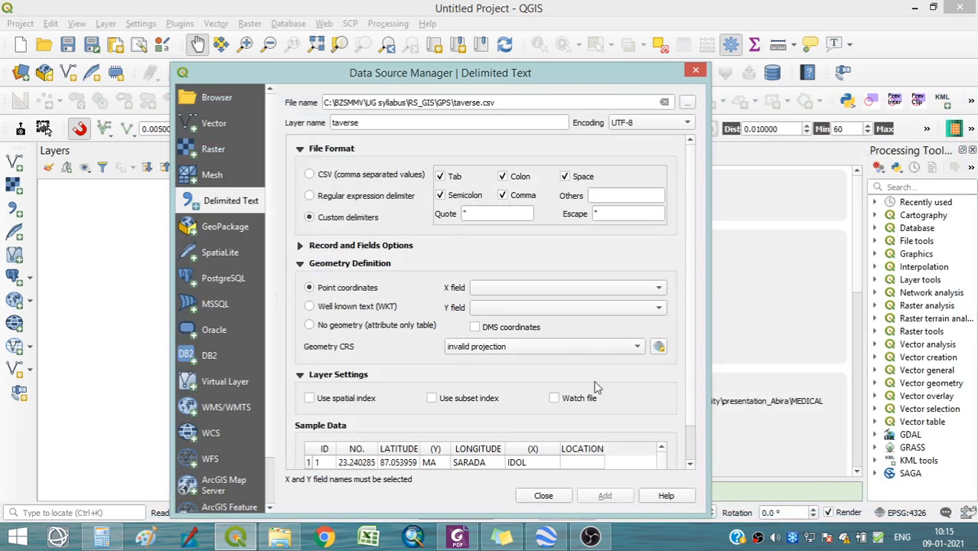
Set the file format to CSV (comma separated values), with LONGITUDE (X) as the X field and LATITUDE (Y) as the Y field
drag(409, 80, 380, 21)
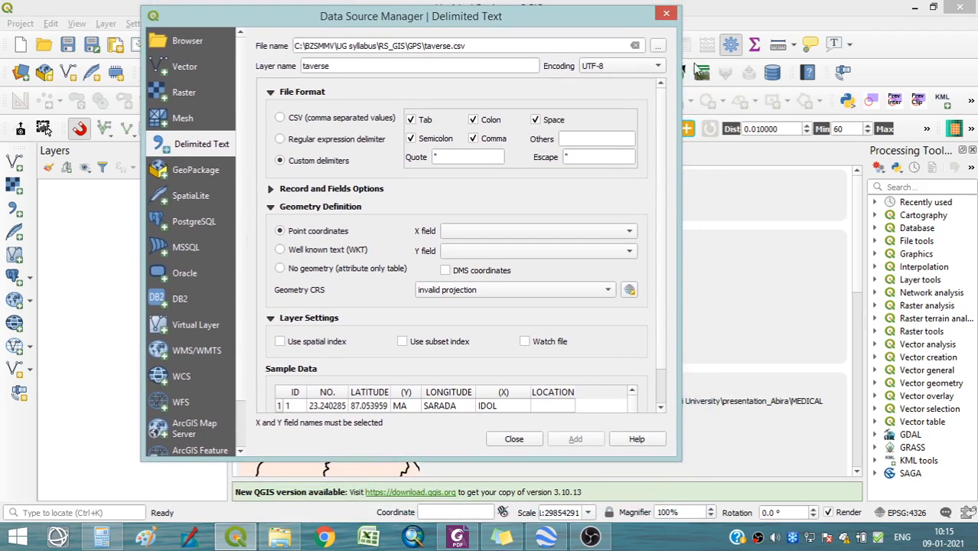
click(281, 119)
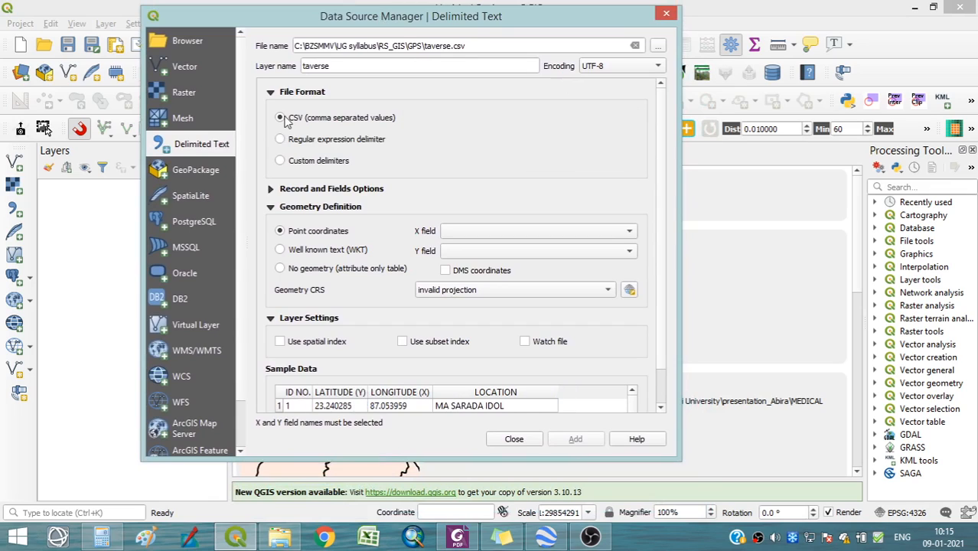
click(479, 229)
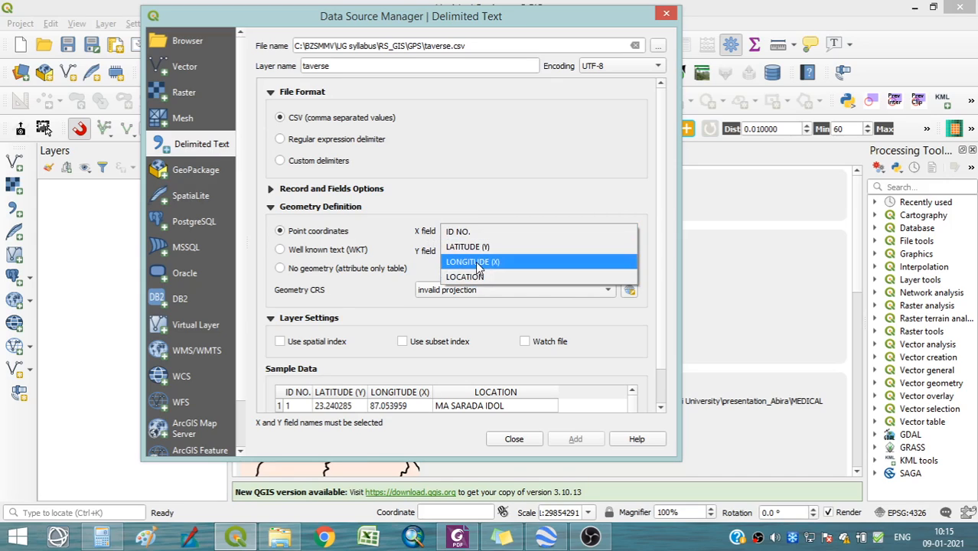
click(471, 261)
click(470, 253)
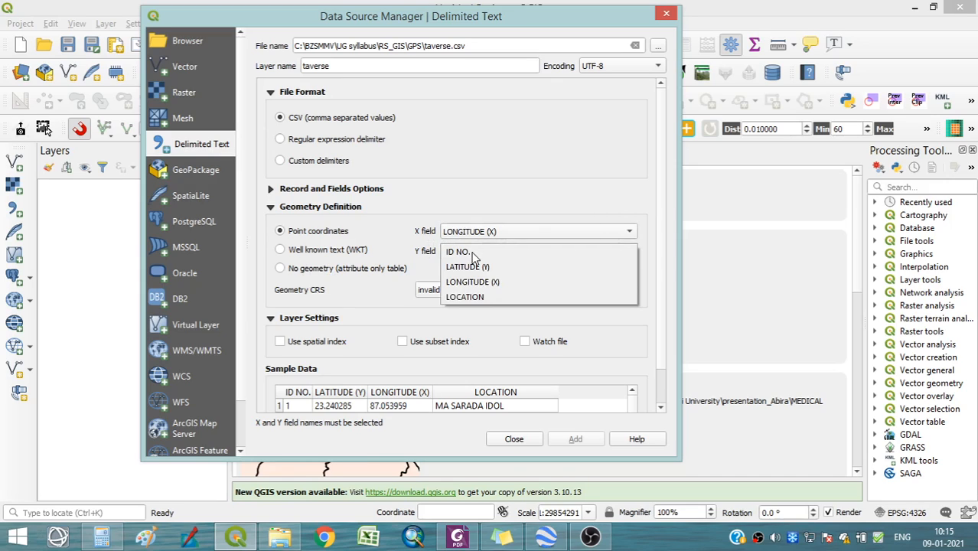
click(470, 267)
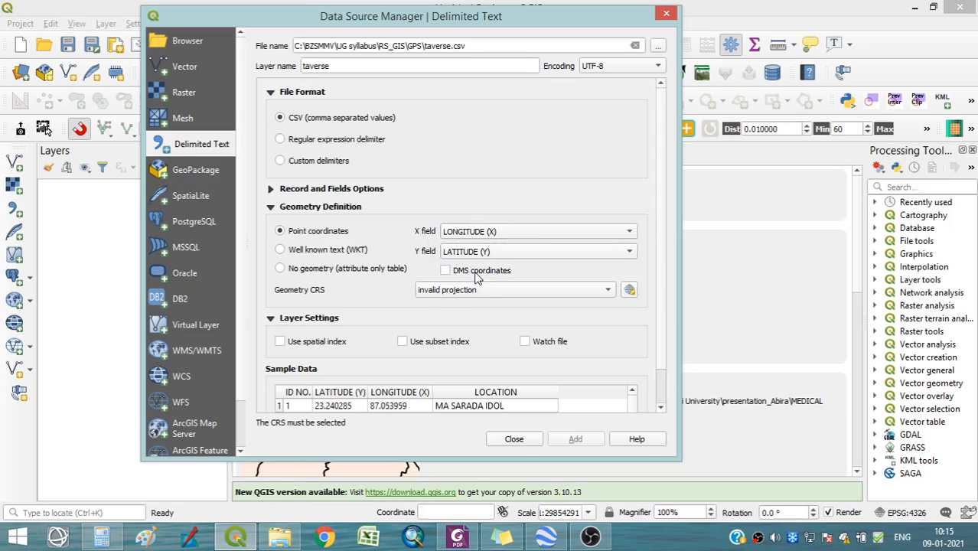
Set the geometry definition to no geometry (attribute only table) and the geometry CRS to the project CRS, EPSG:4326 - WGS 84
click(280, 269)
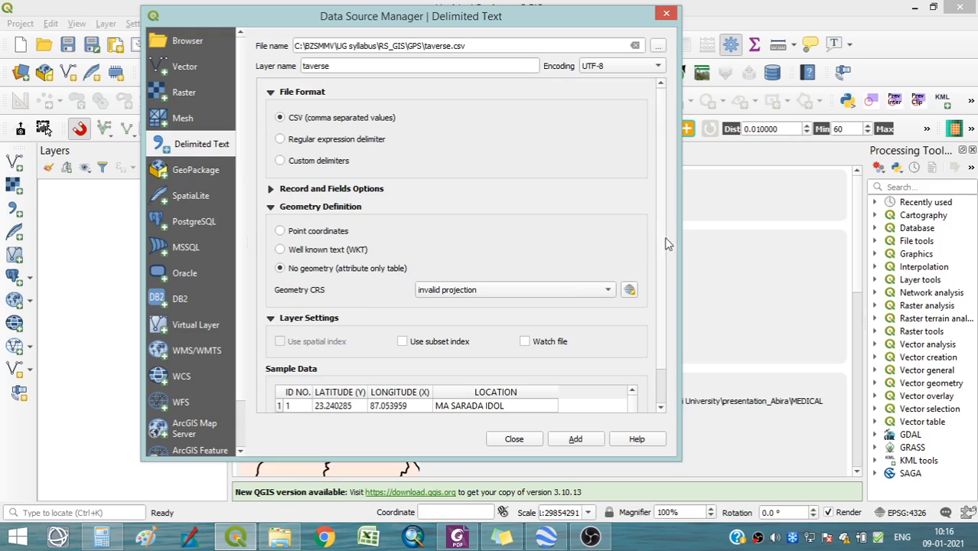
scroll(665, 243, down, 1)
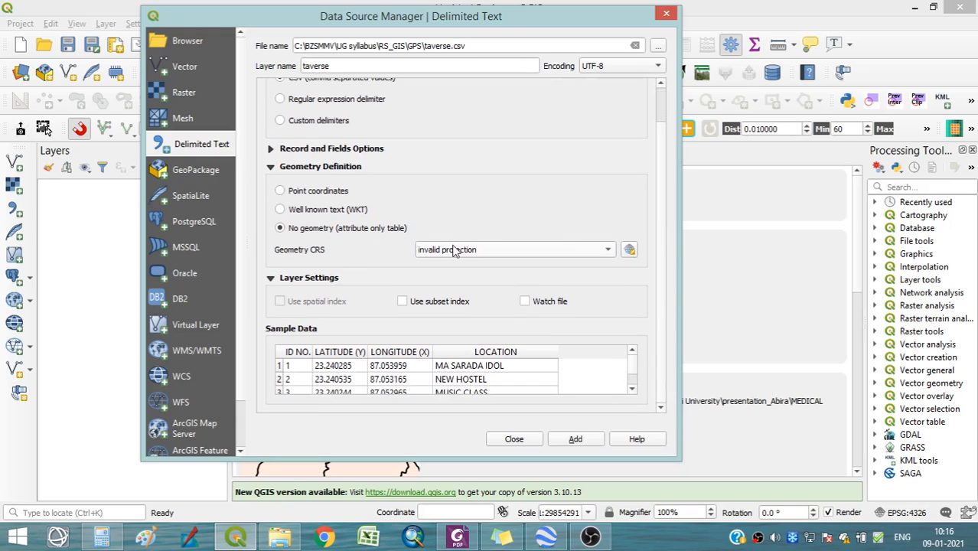
click(628, 250)
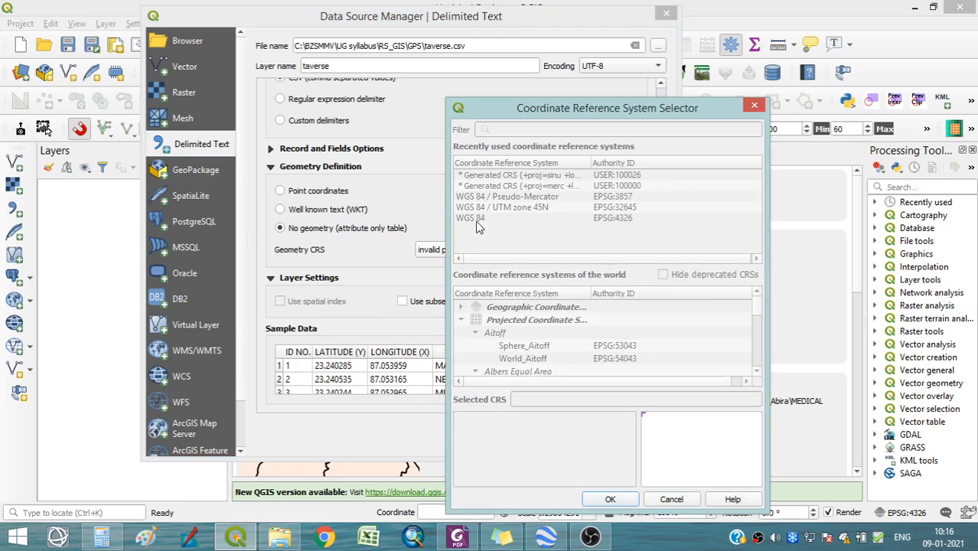
click(754, 105)
click(570, 250)
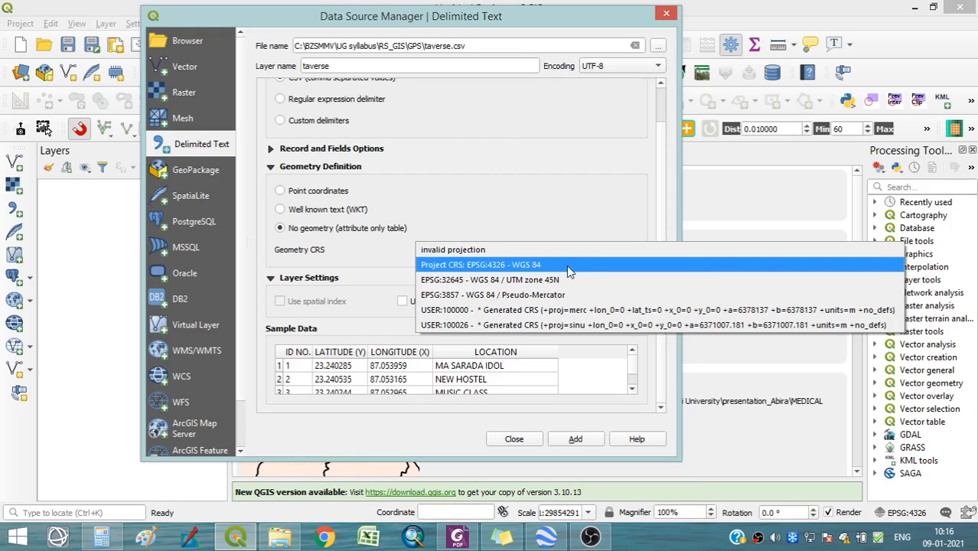
click(566, 265)
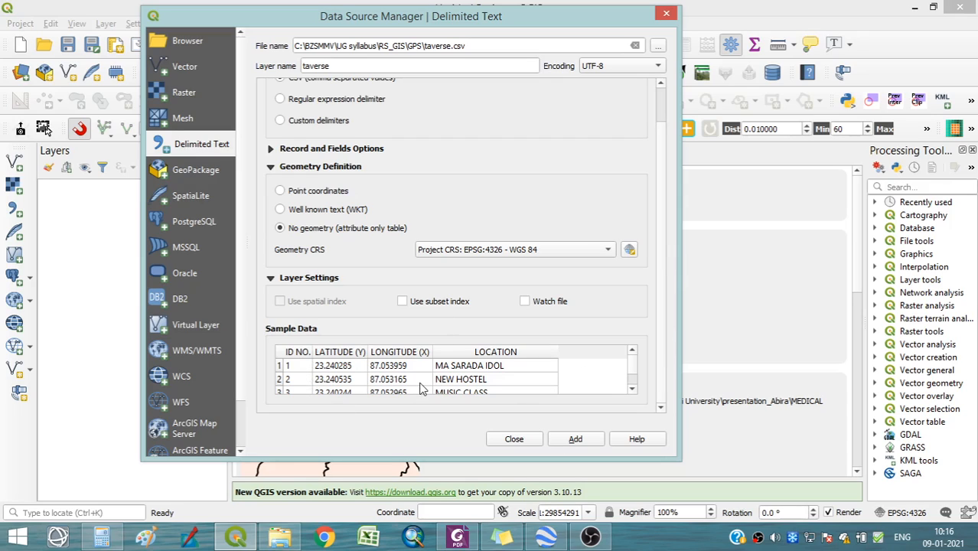
Add taverse as an attribute-only table, and discard it by starting a new project without saving
click(633, 375)
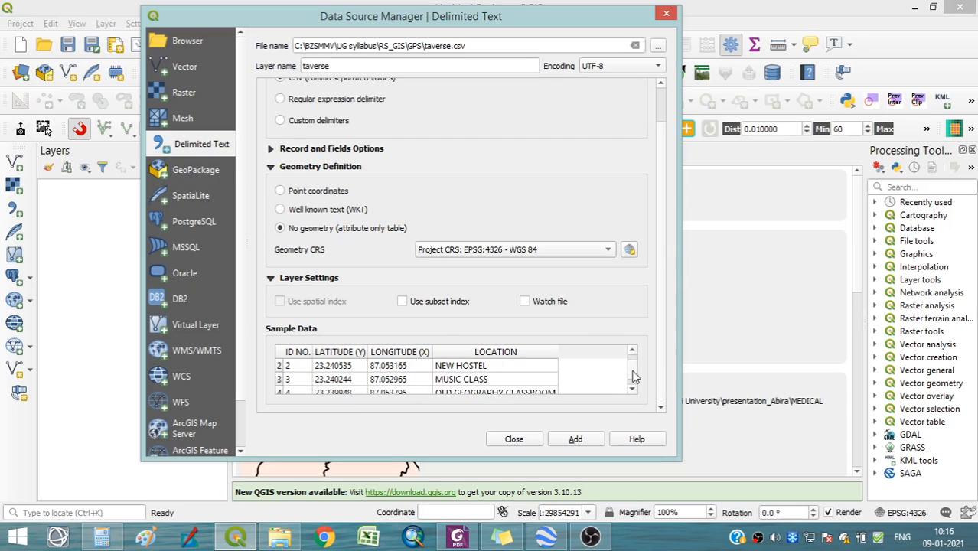
click(632, 388)
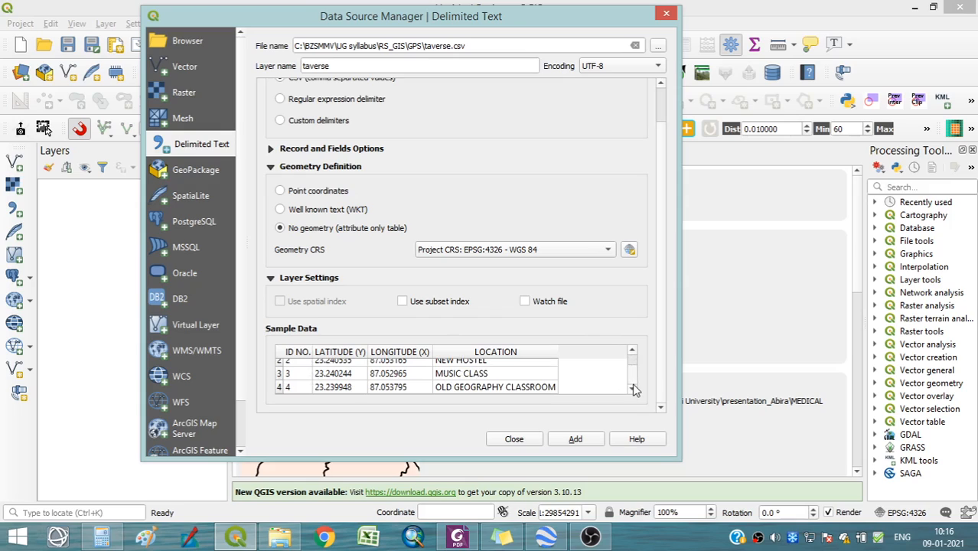
click(574, 440)
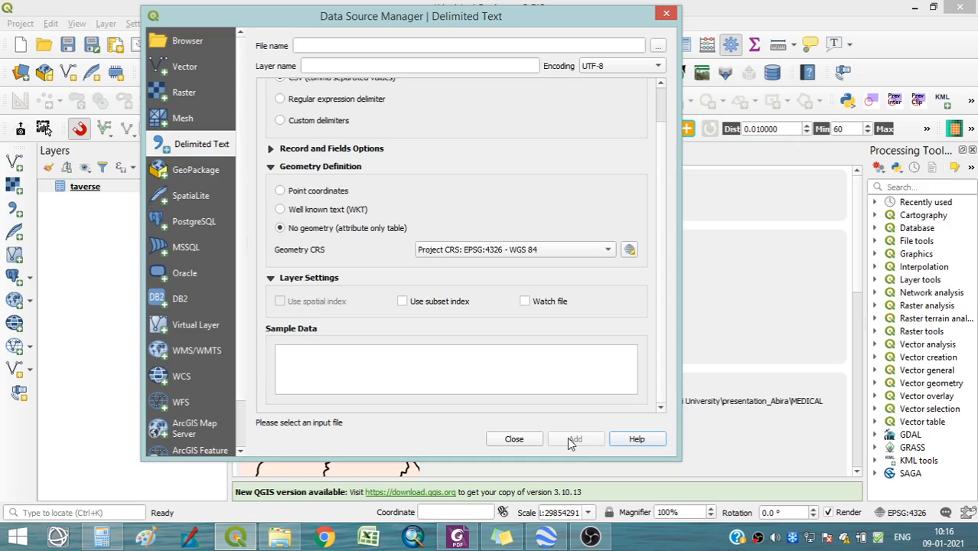
click(513, 439)
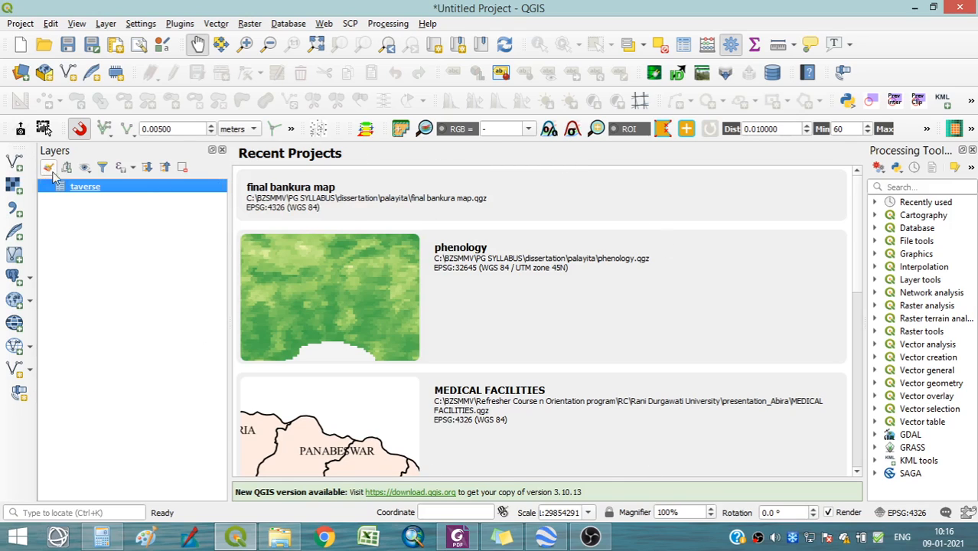
click(21, 46)
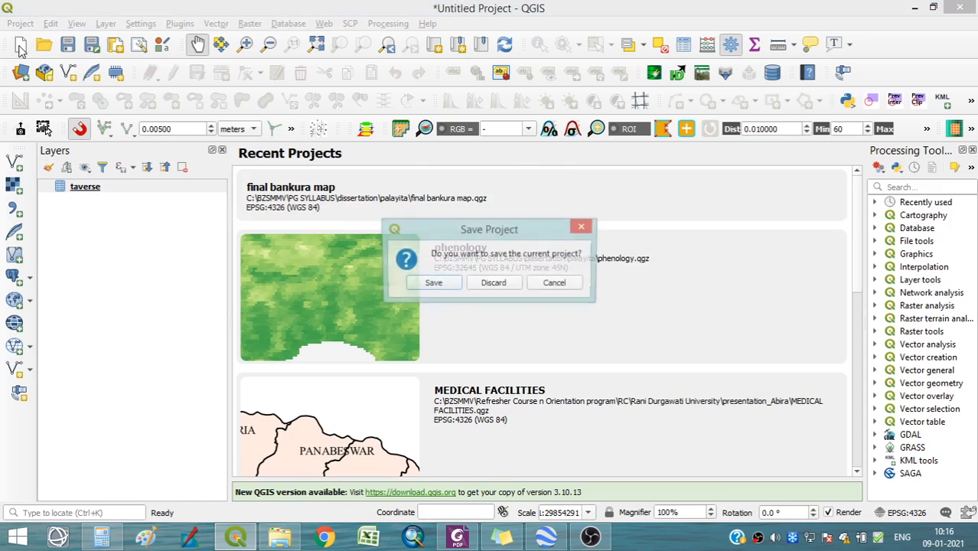
click(496, 284)
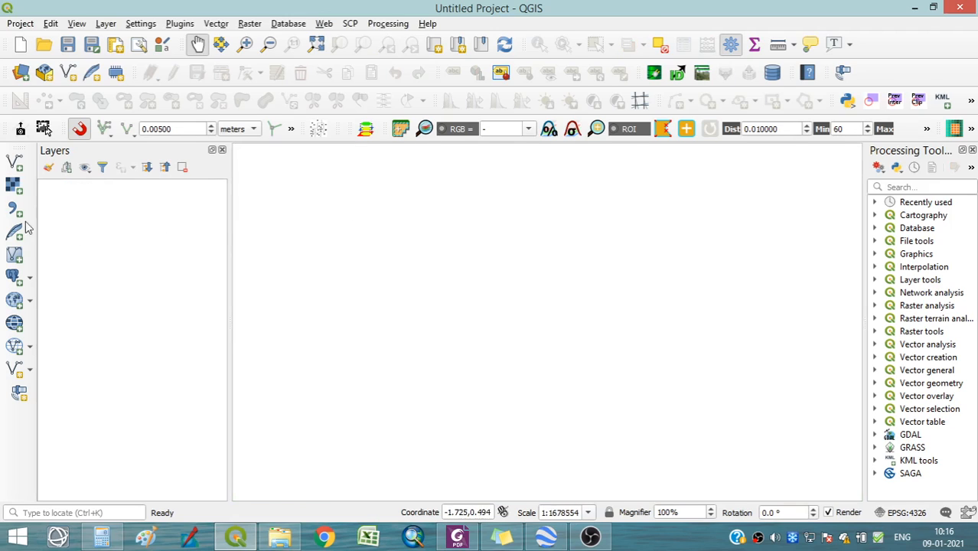
Reopen the delimited text layer settings in the new project and select taverse.csv as the input file again
click(15, 213)
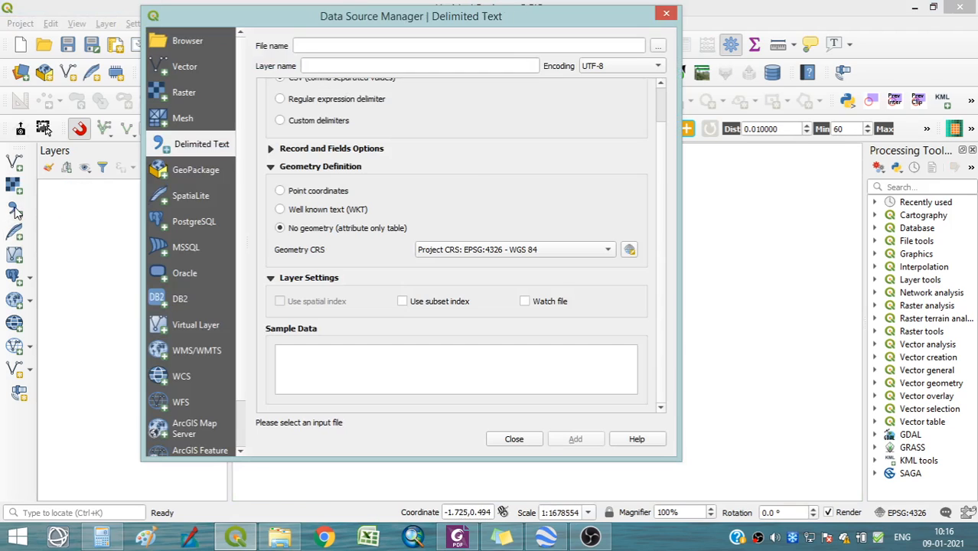
click(658, 46)
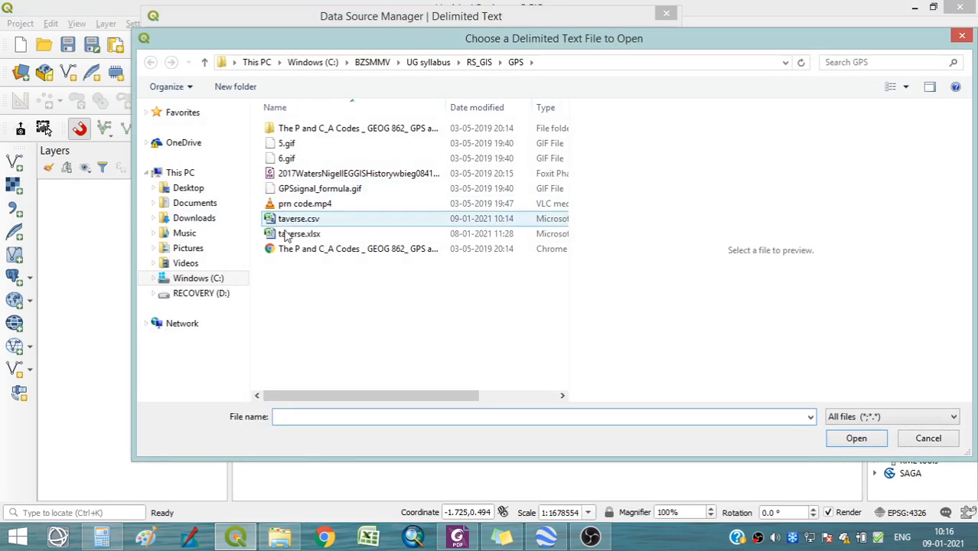
click(313, 220)
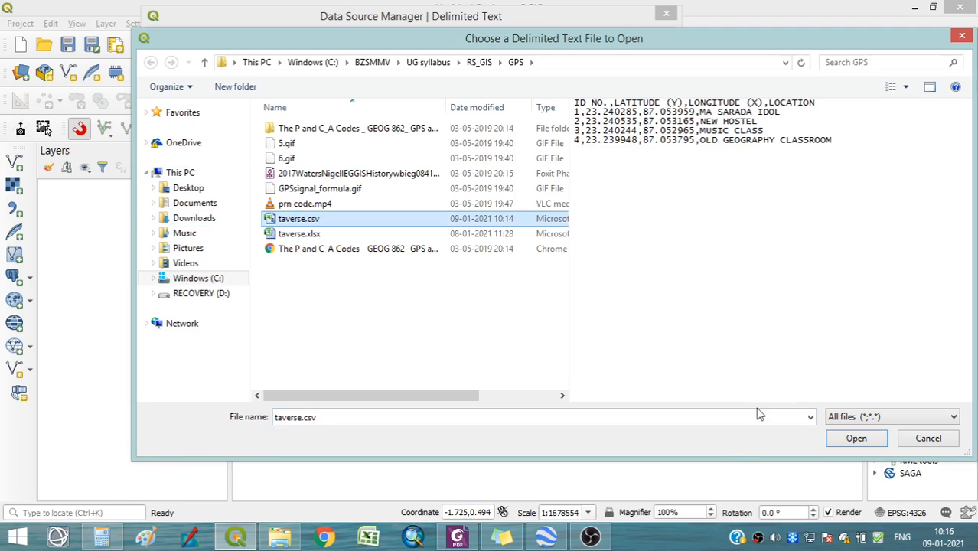
click(836, 438)
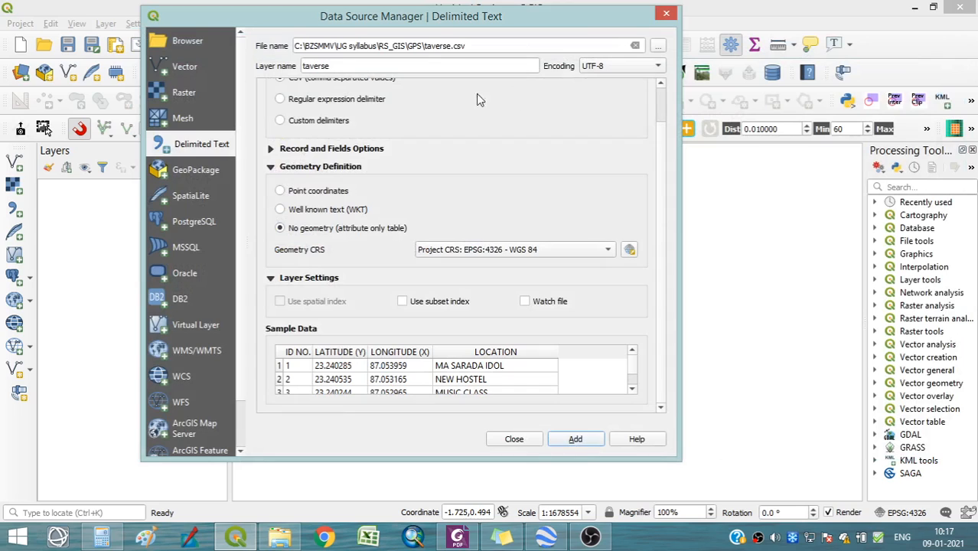
Define the geometry as point coordinates, using LONGITUDE (X) for the X field and LATITUDE (Y) for the Y field
scroll(663, 130, up, 2)
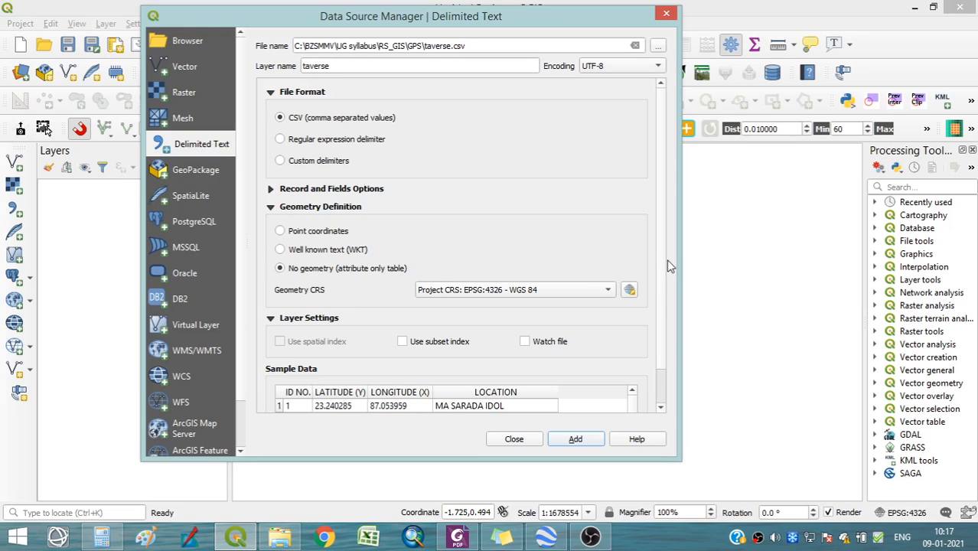
click(280, 230)
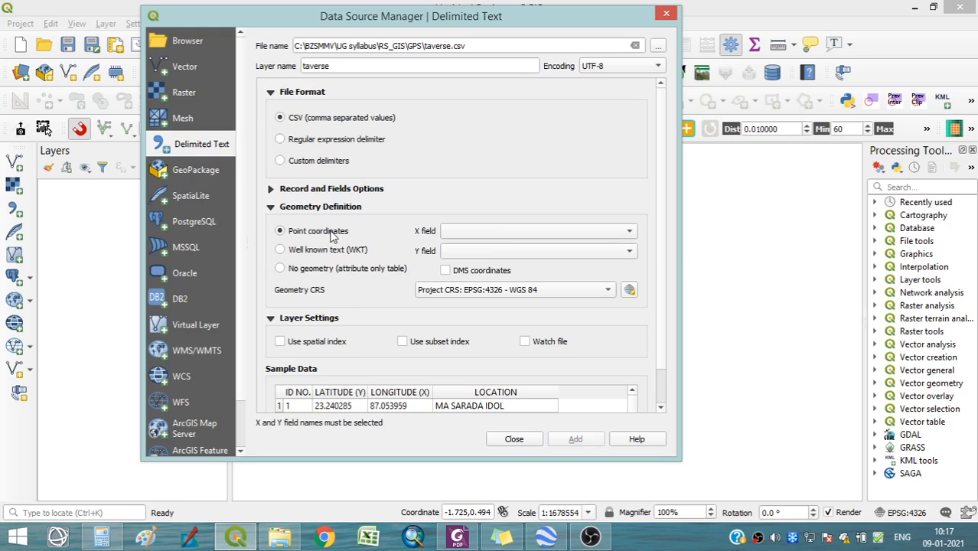
click(489, 234)
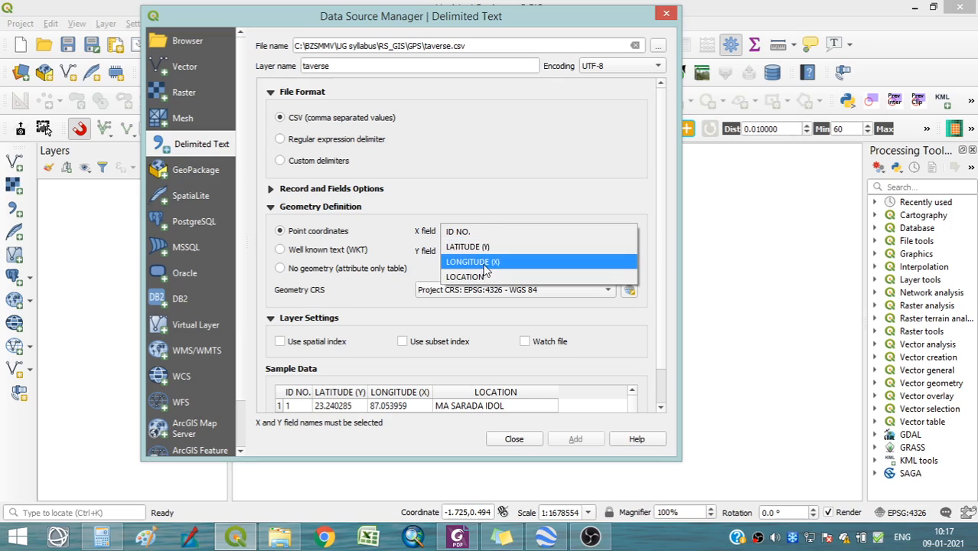
click(484, 262)
click(485, 253)
click(478, 264)
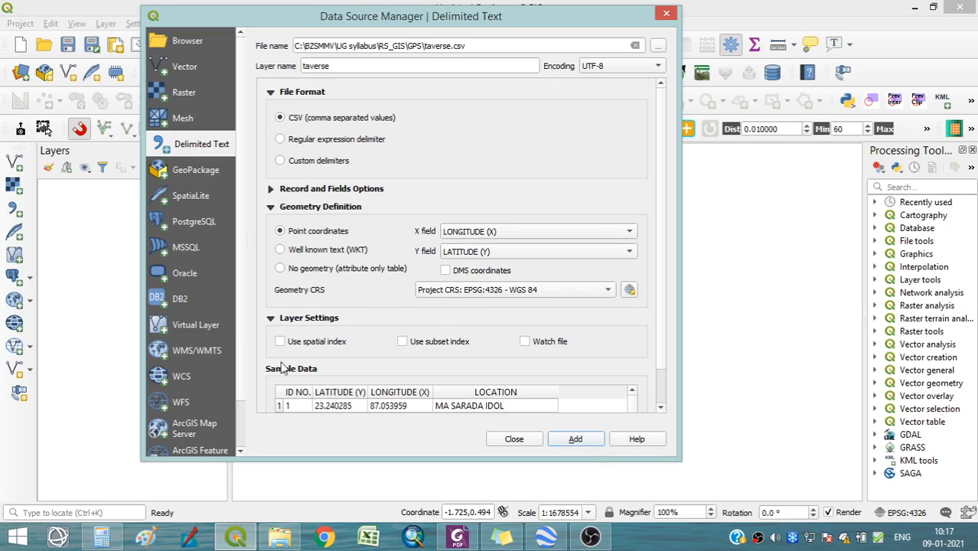
Add the taverse point layer to the map and close the Data Source Manager
scroll(664, 330, down, 1)
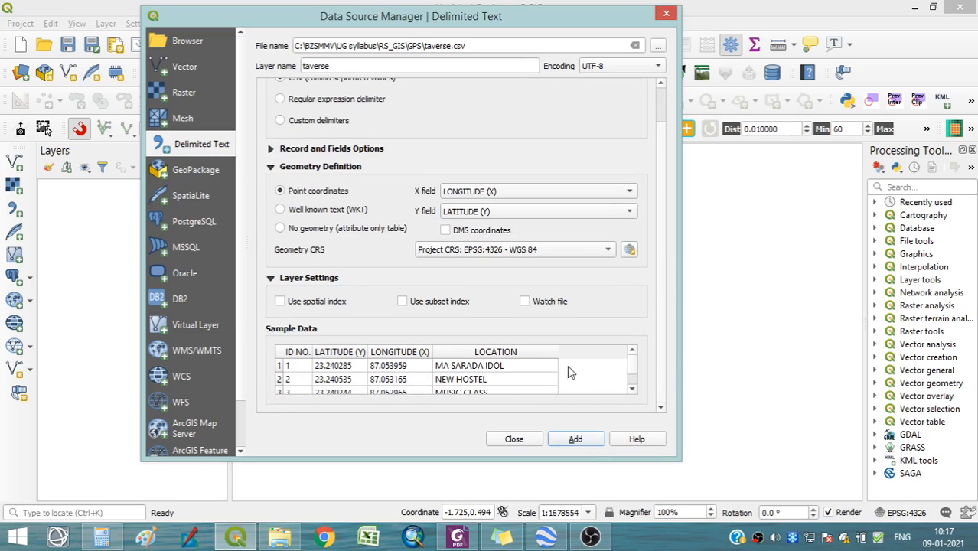
click(559, 443)
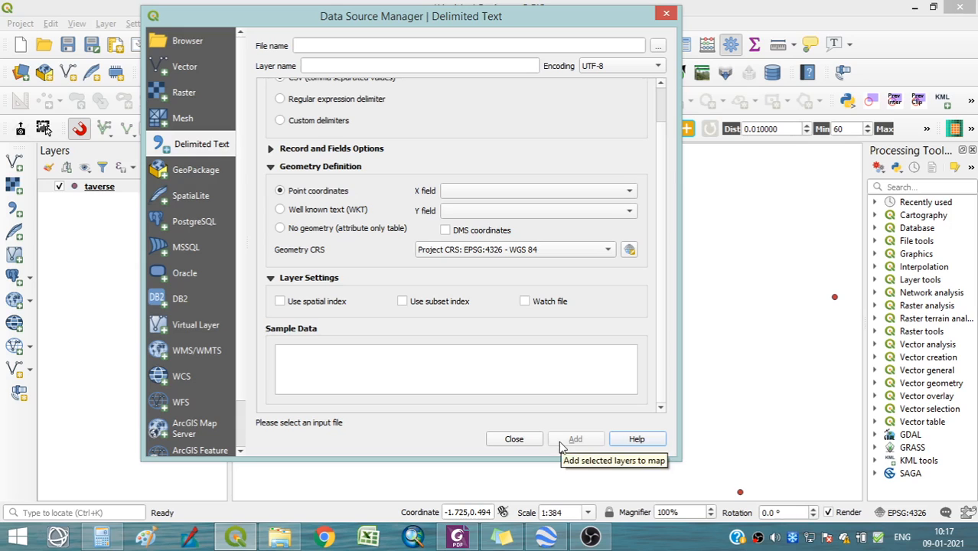
click(513, 439)
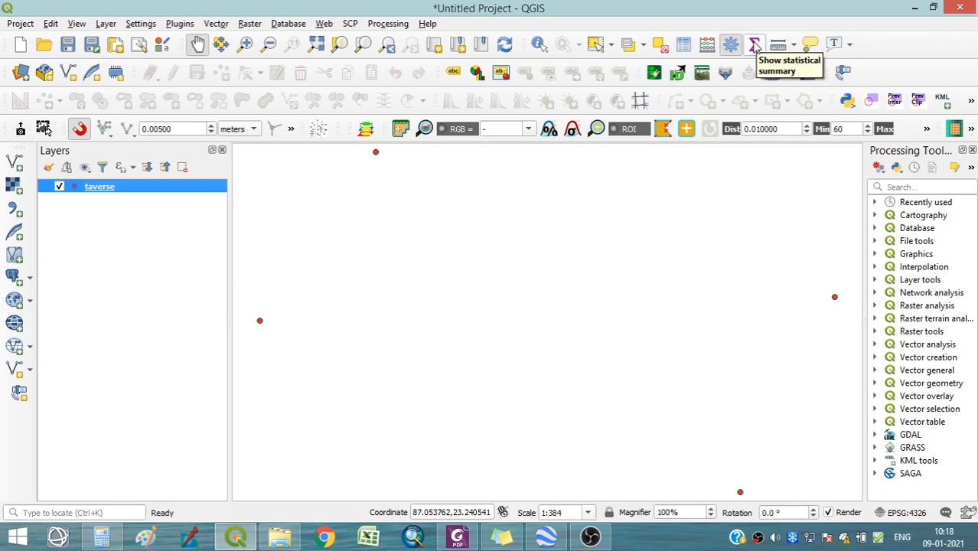
Measure the traverse sides with Measure Line, from the western point through the southern, eastern and northern points back to the start
click(794, 46)
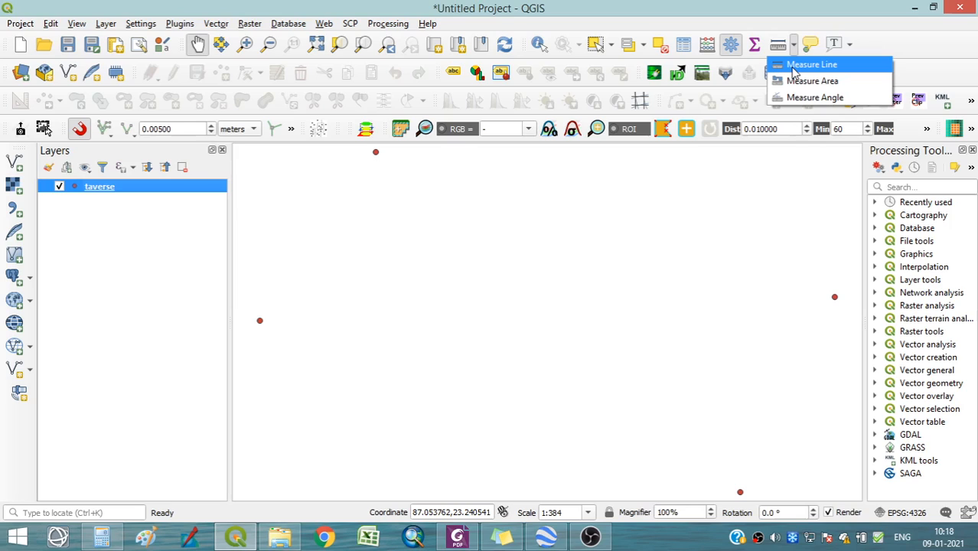
click(811, 65)
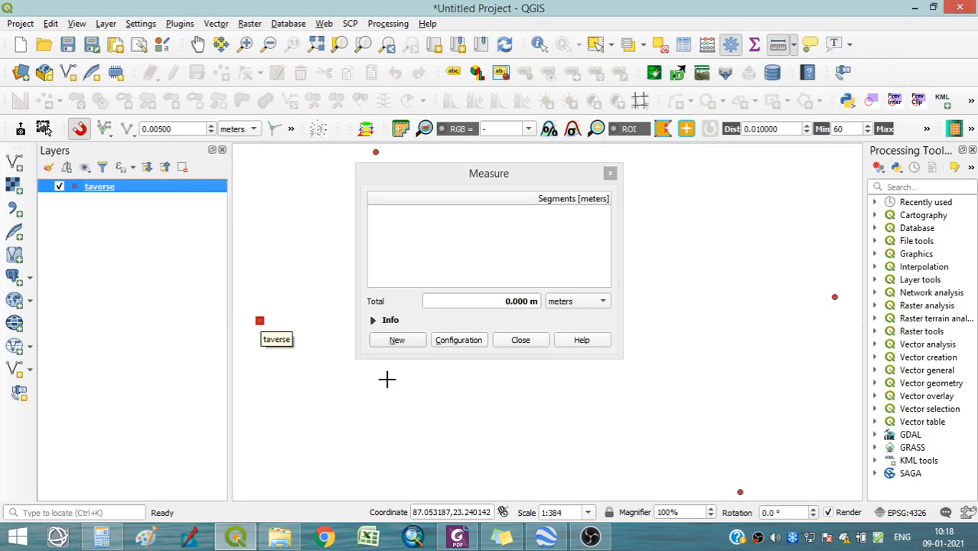
click(261, 320)
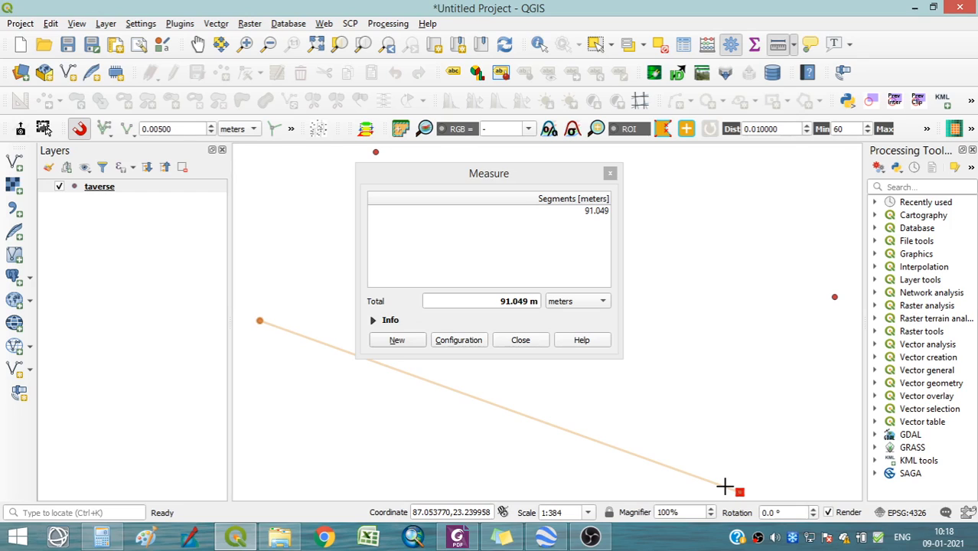
click(740, 492)
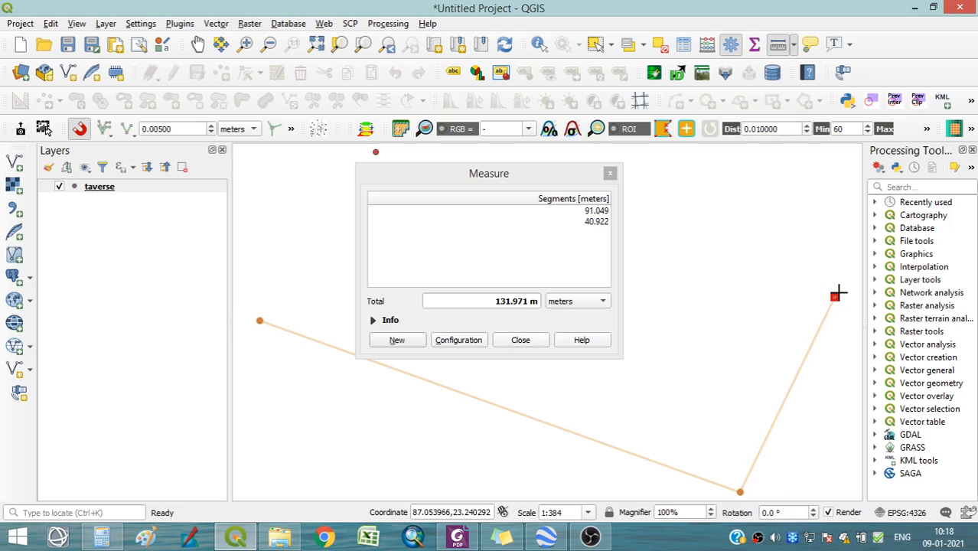
click(835, 295)
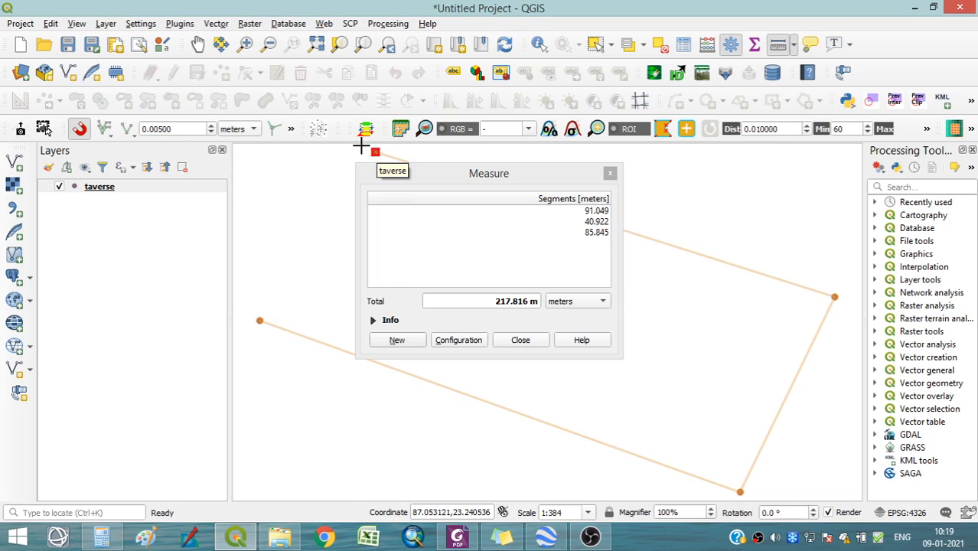
click(375, 152)
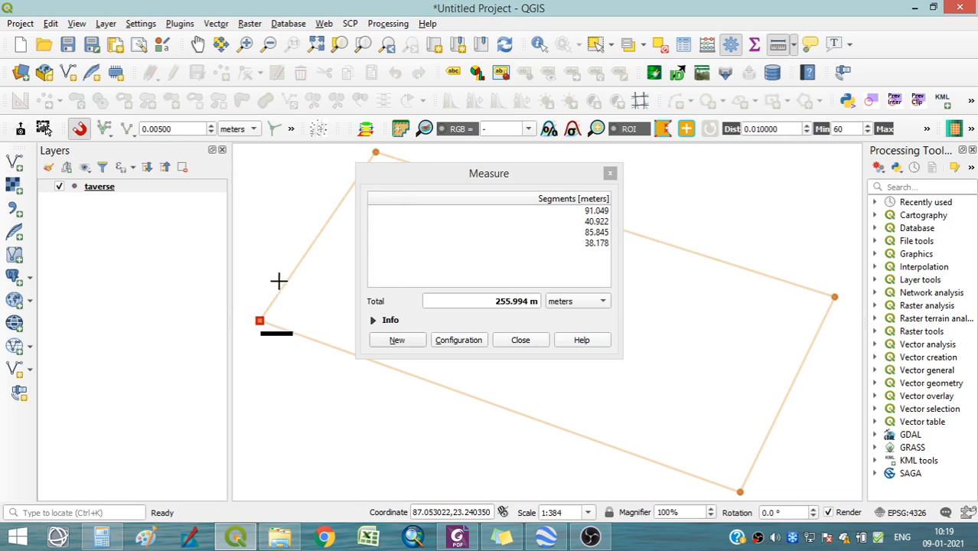
click(261, 320)
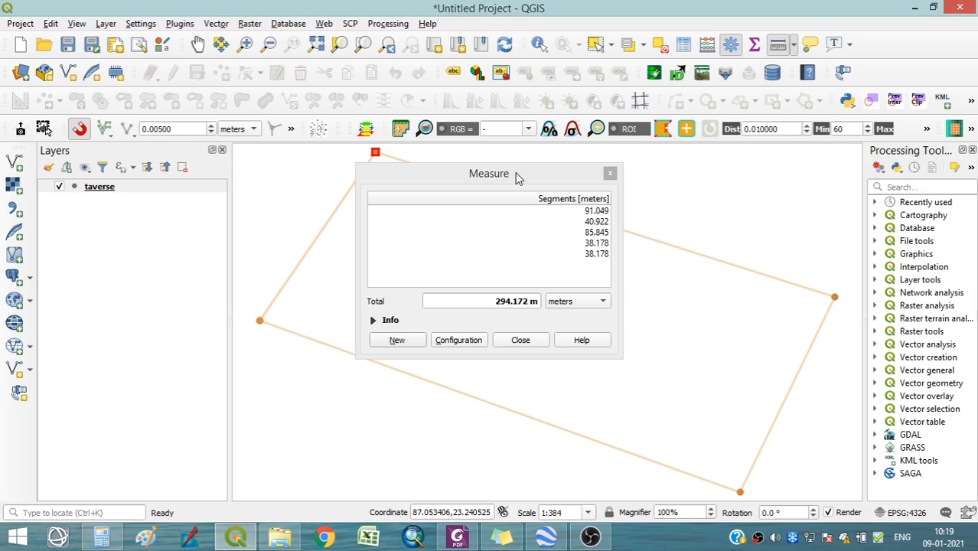
click(610, 175)
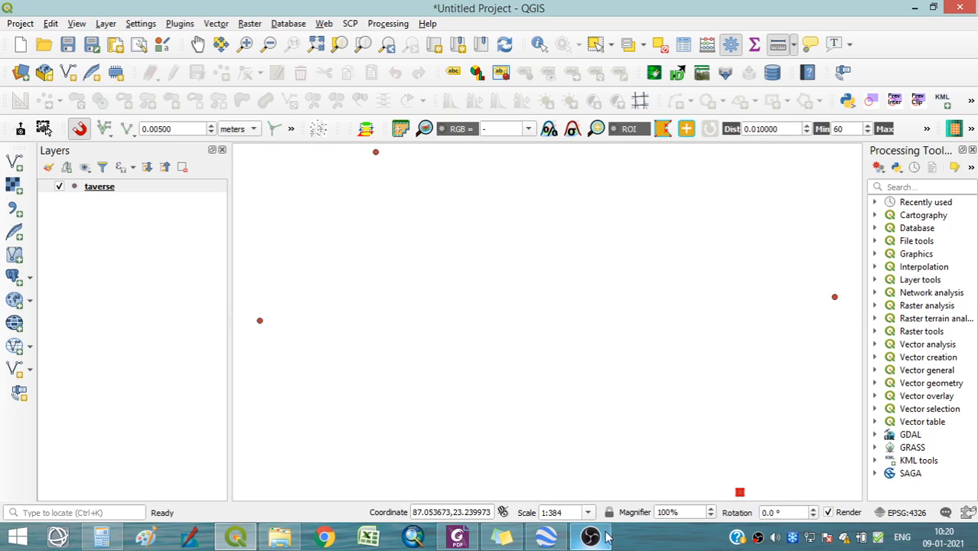
Measure separate line distances from the northern taverse point to the western point and to the eastern point
mouse_move(597, 537)
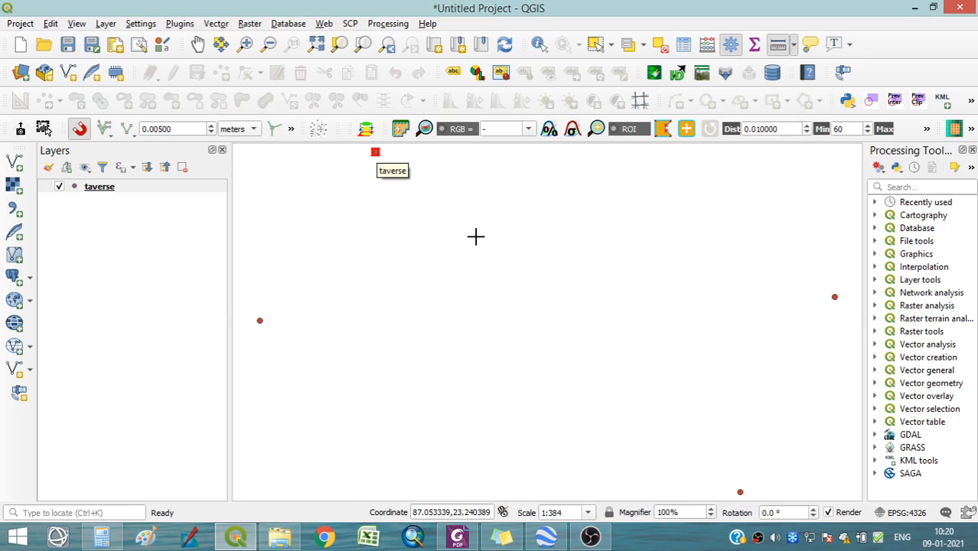
click(375, 152)
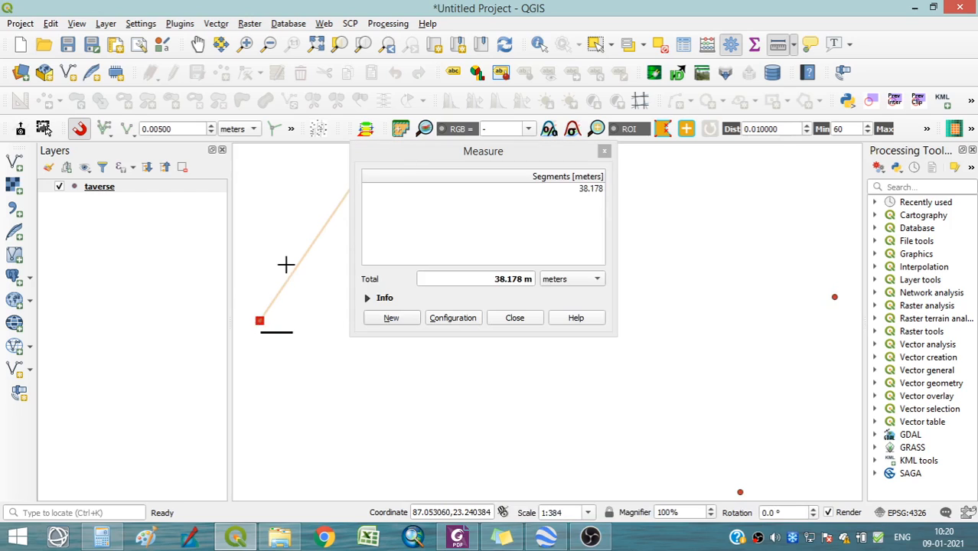
click(259, 320)
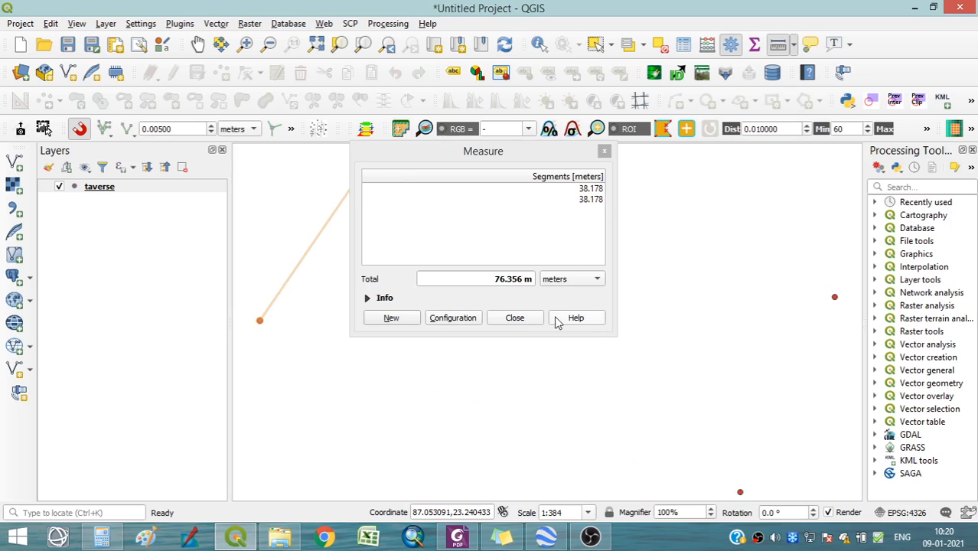
click(528, 320)
click(377, 153)
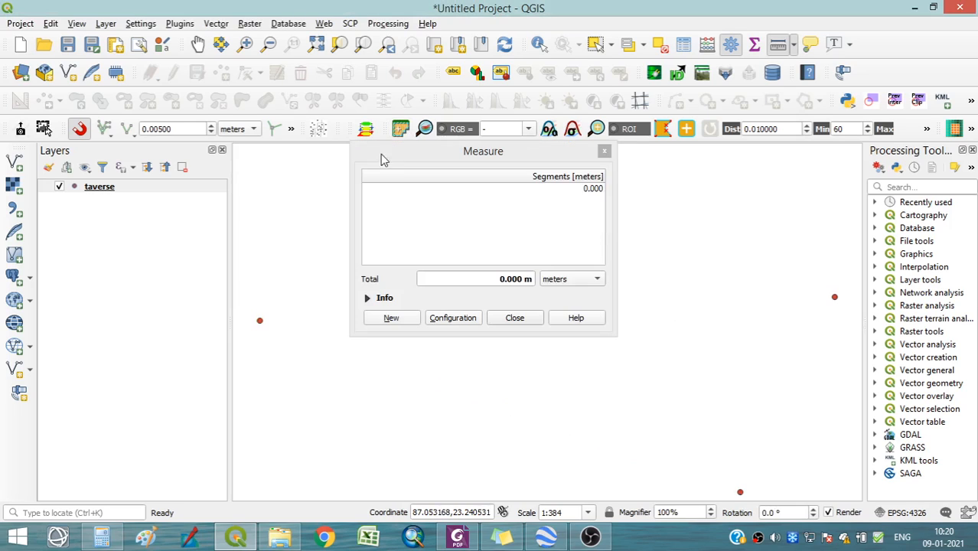
click(835, 297)
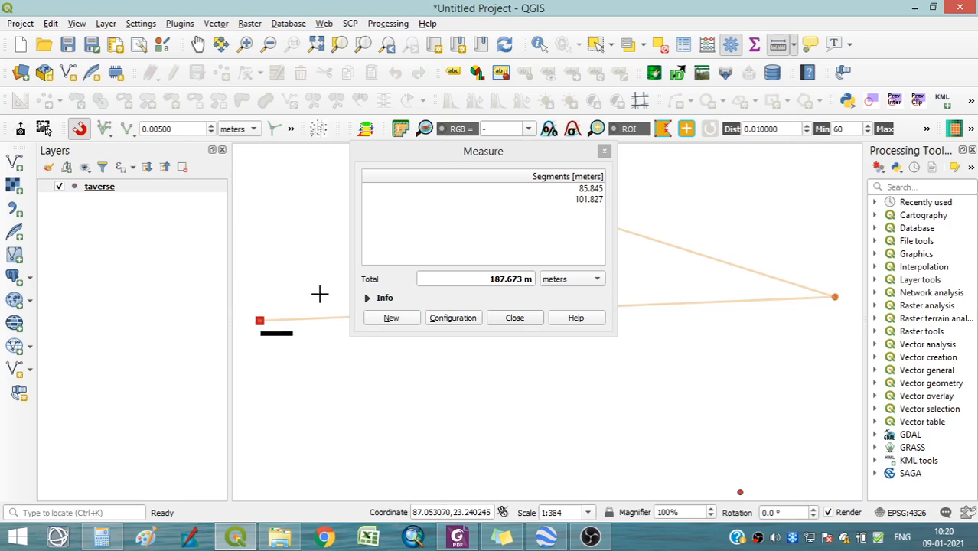
click(605, 154)
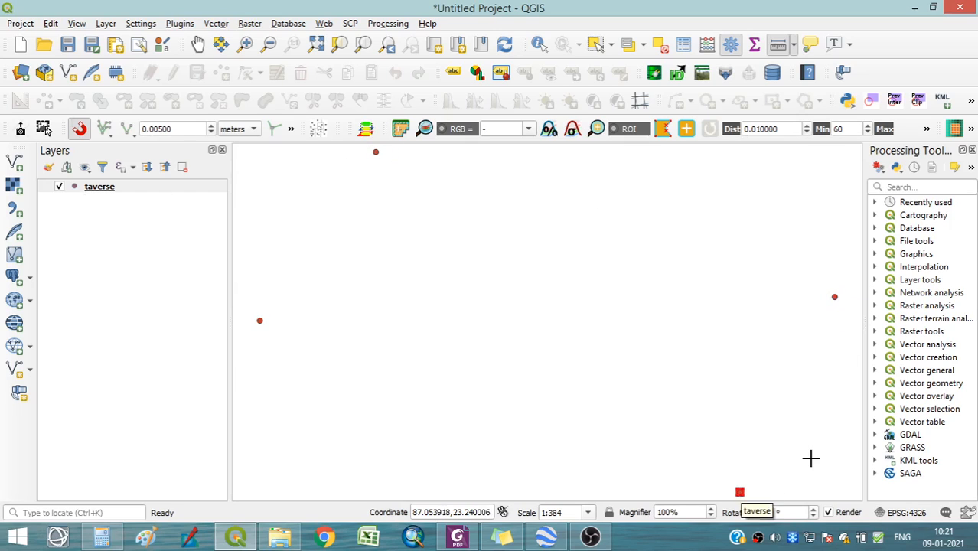
Choose BANKURA.shp from the RS_GIS folder as the source dataset for a new vector layer
click(15, 163)
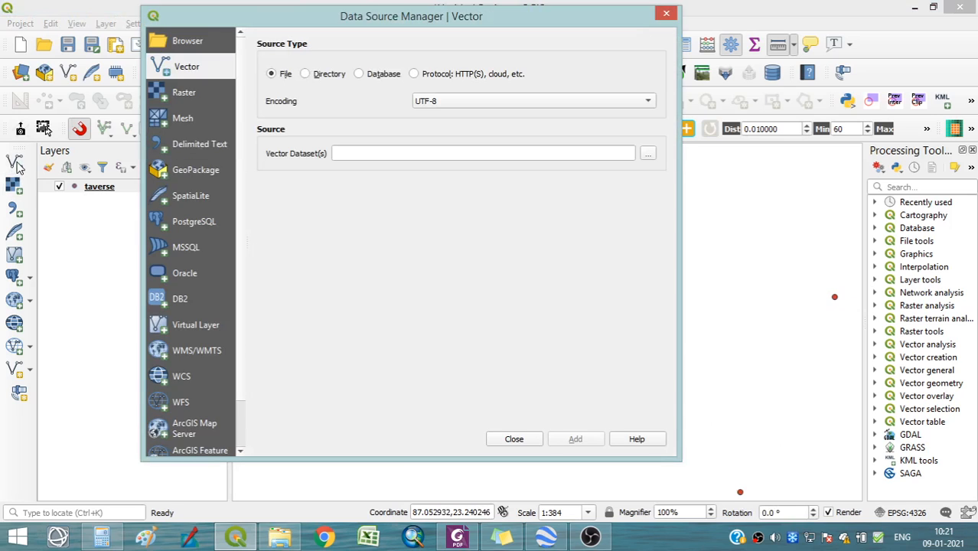
click(647, 154)
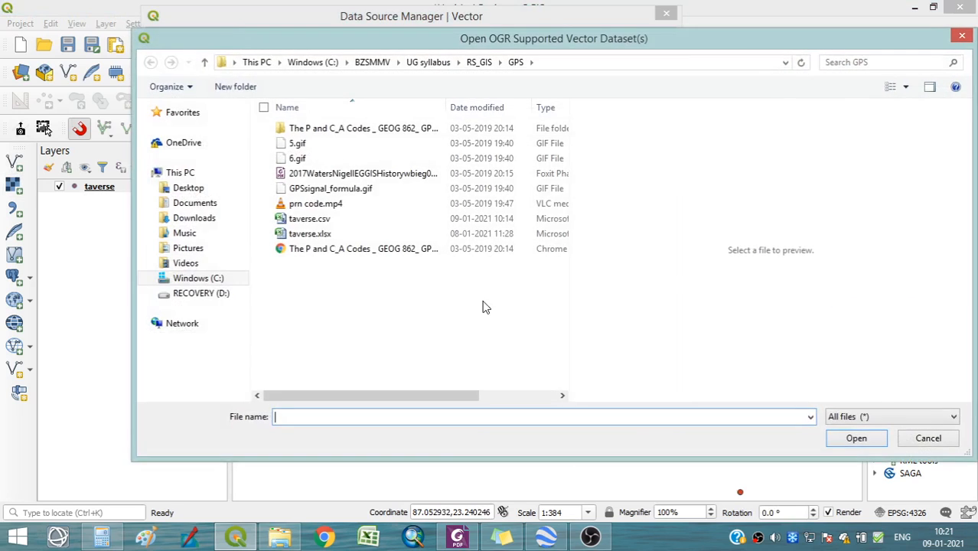
click(480, 64)
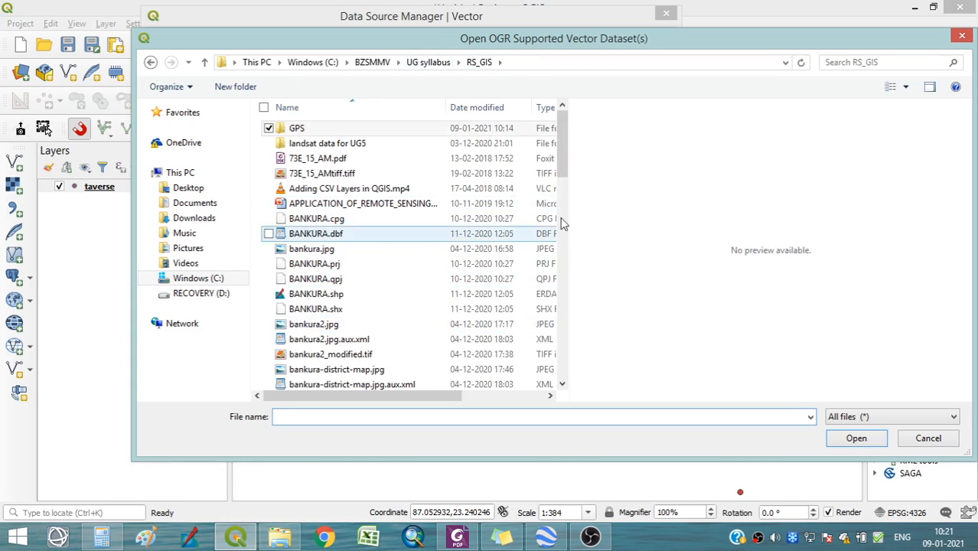
drag(567, 190, 581, 160)
click(381, 296)
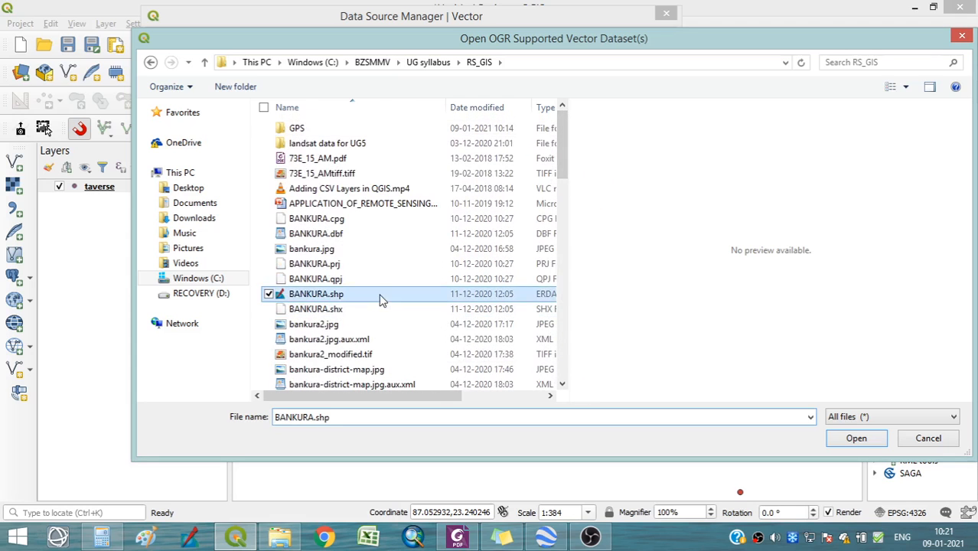
click(855, 437)
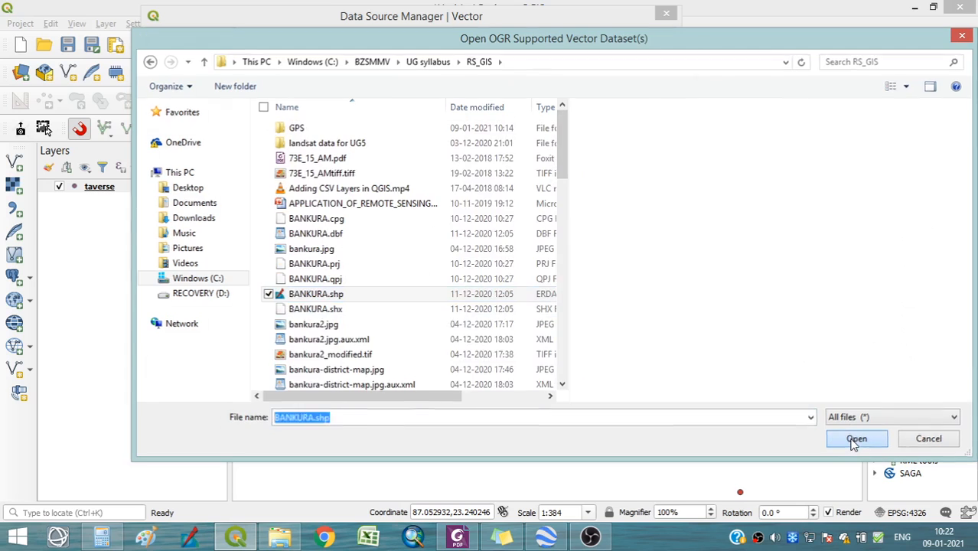
Add the BANKURA layer to the map and place it beneath taverse in the layer order
click(574, 441)
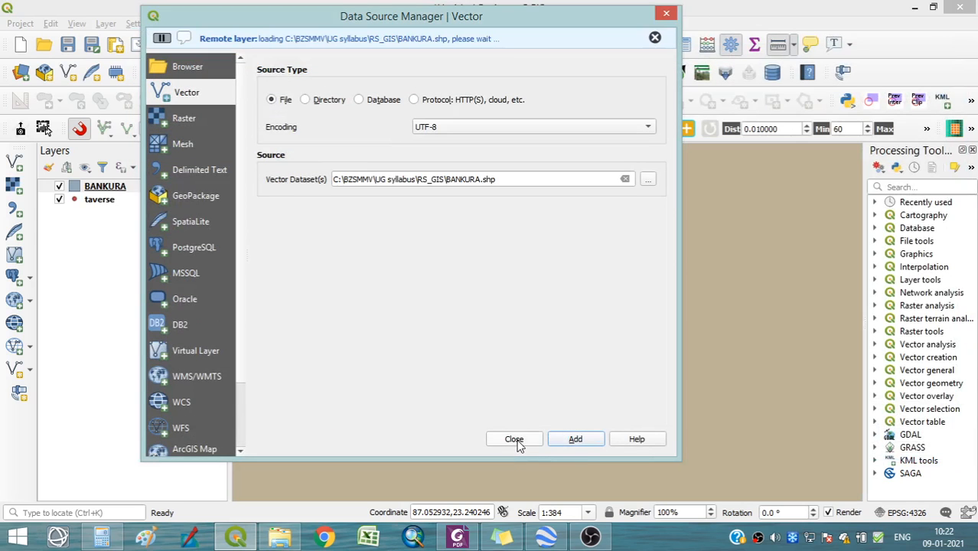
click(514, 439)
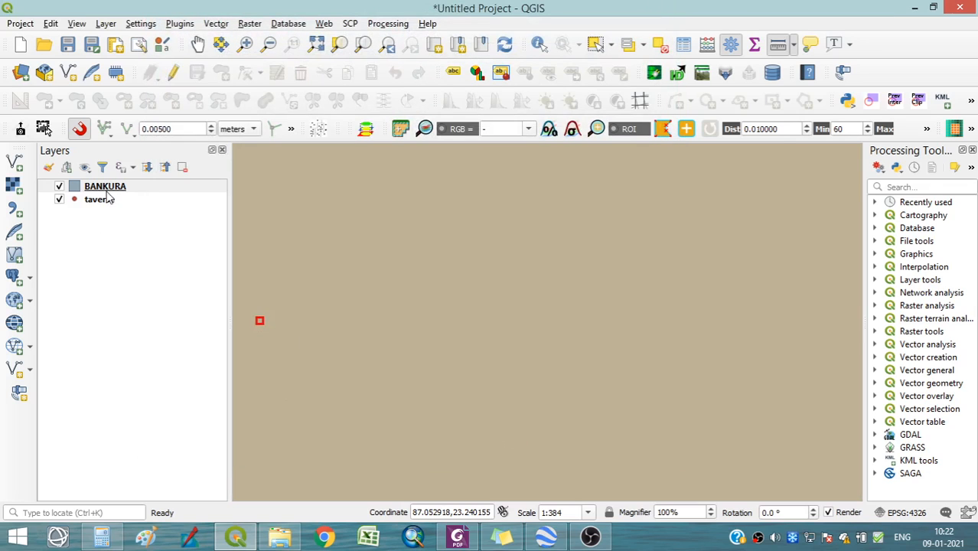
drag(108, 194, 105, 219)
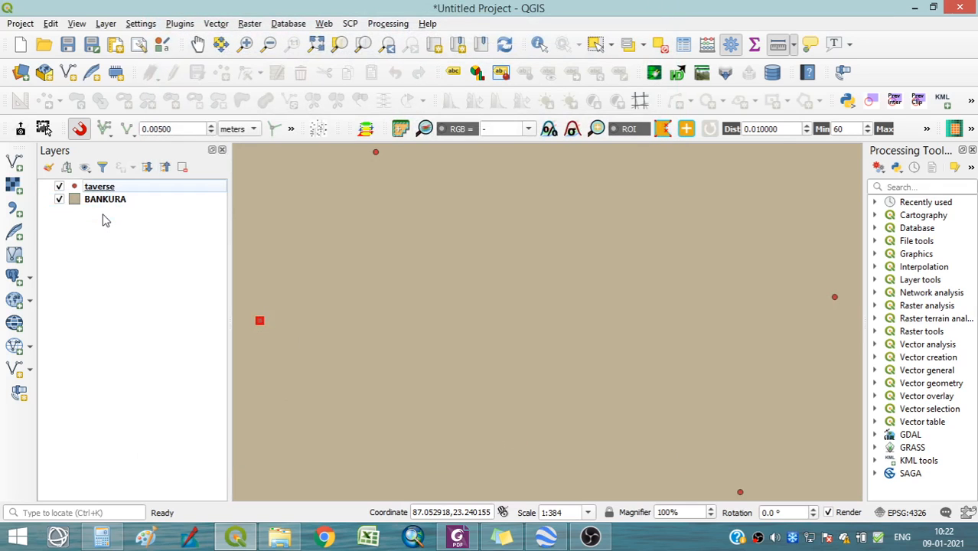
Examine where the taverse points fall within the BANKURA map, at both overview and close-up scales
scroll(604, 363, down, 3)
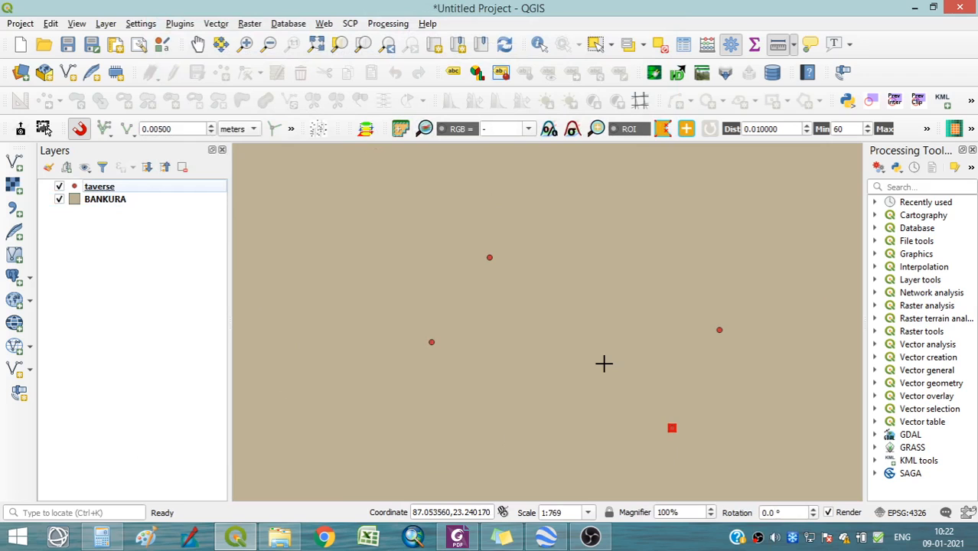
scroll(604, 363, down, 6)
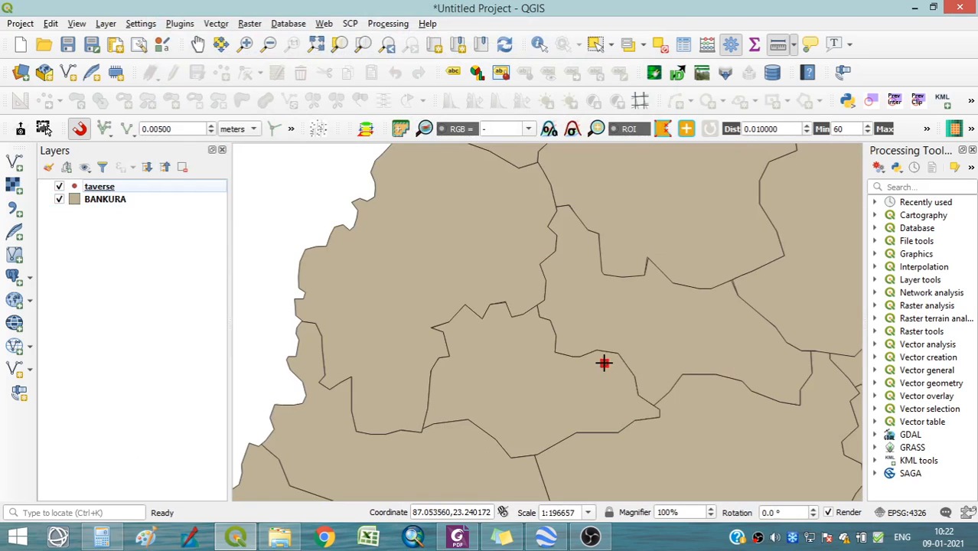
scroll(610, 411, down, 1)
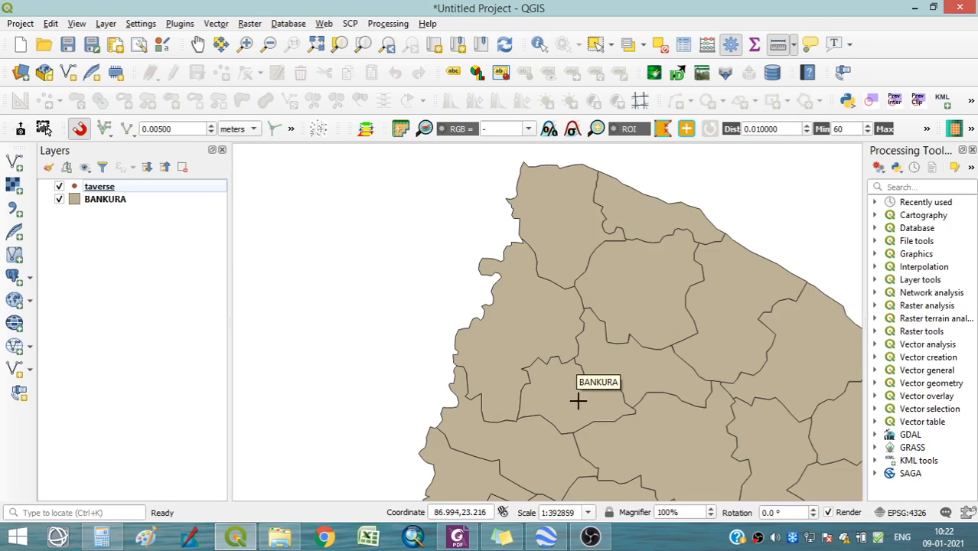
click(776, 44)
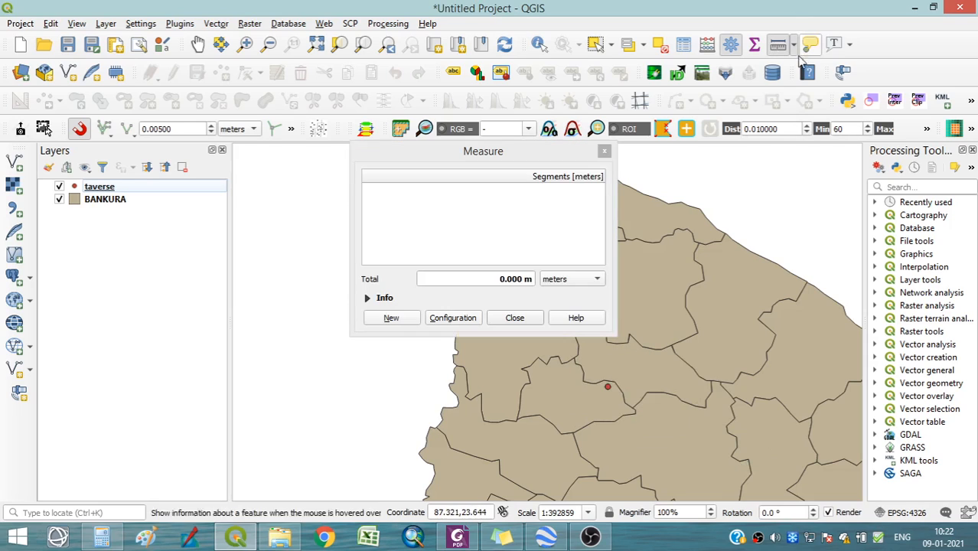
click(517, 320)
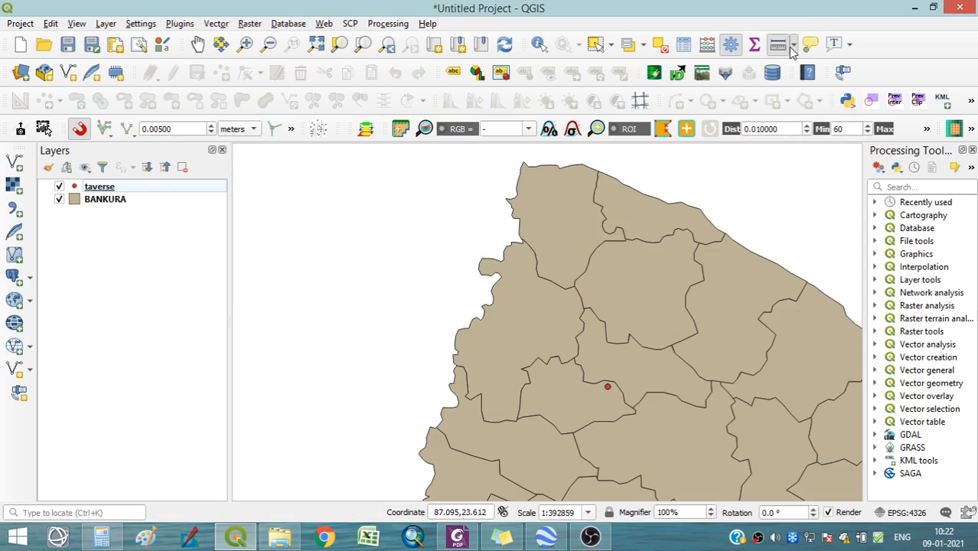
click(198, 44)
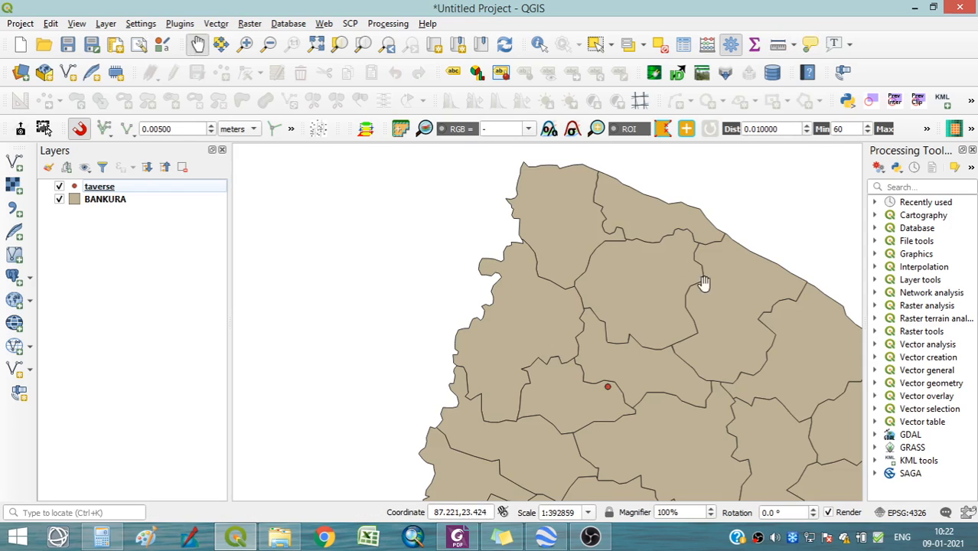
scroll(605, 393, up, 3)
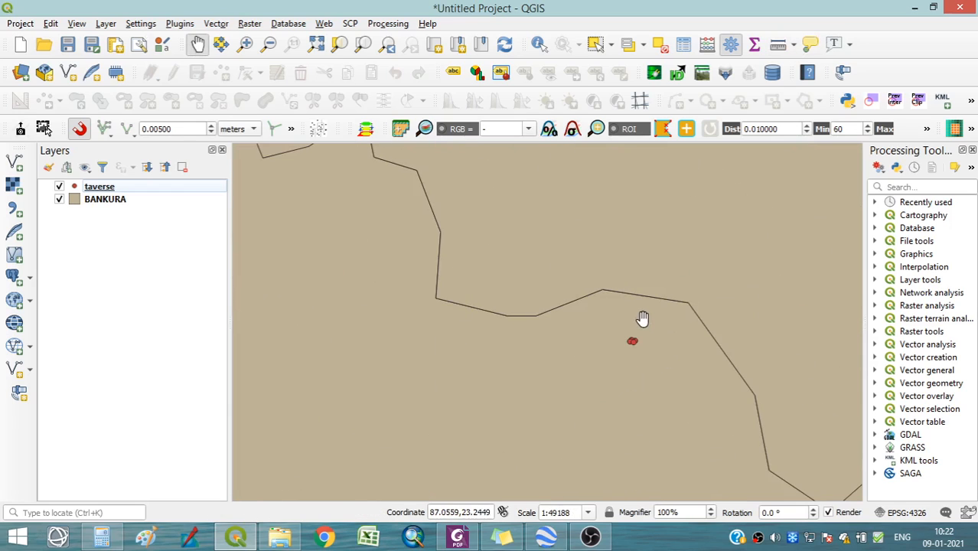
scroll(642, 319, up, 2)
drag(635, 376, 604, 266)
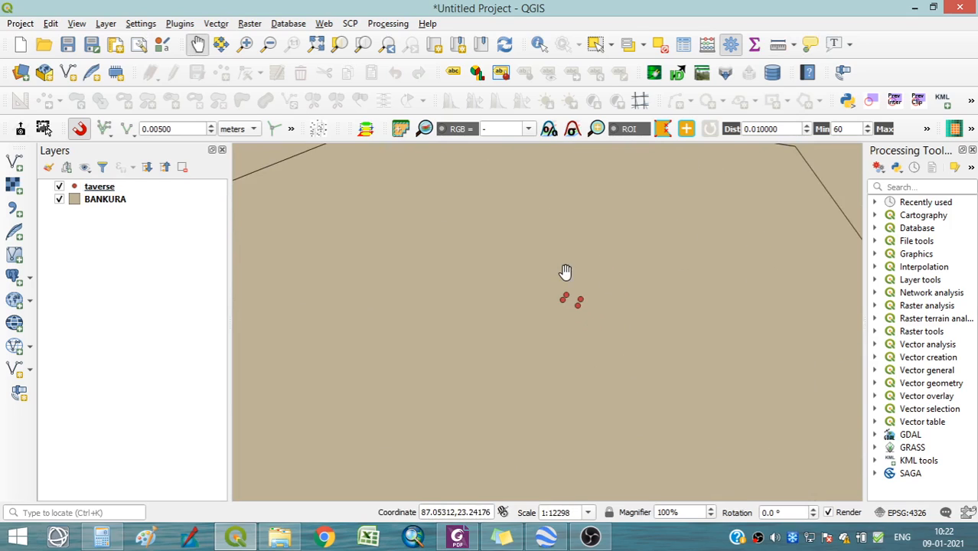
scroll(566, 272, up, 2)
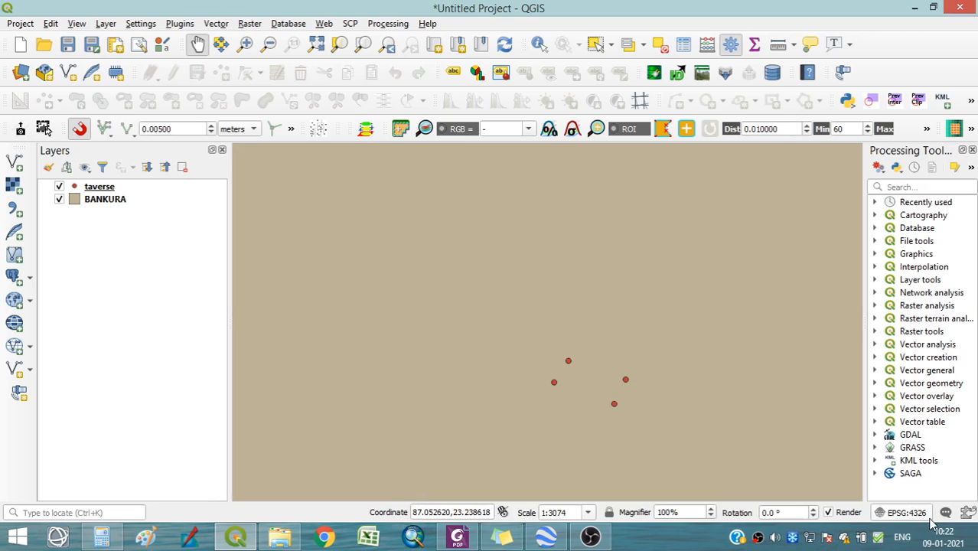
Select the BANKURA layer and inspect the taverse points against the nearest boundary line
click(121, 203)
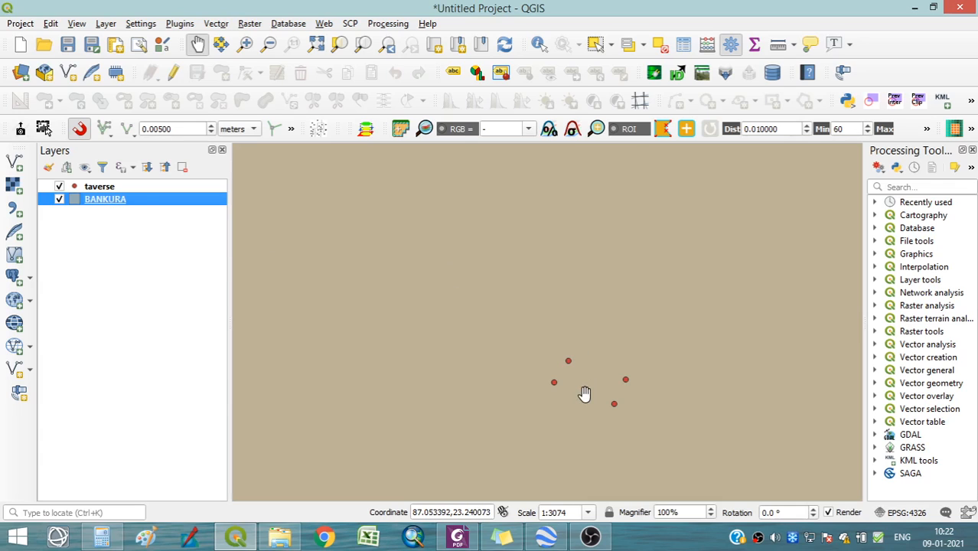
scroll(584, 394, down, 1)
scroll(585, 394, down, 1)
scroll(586, 396, up, 2)
drag(525, 330, 493, 254)
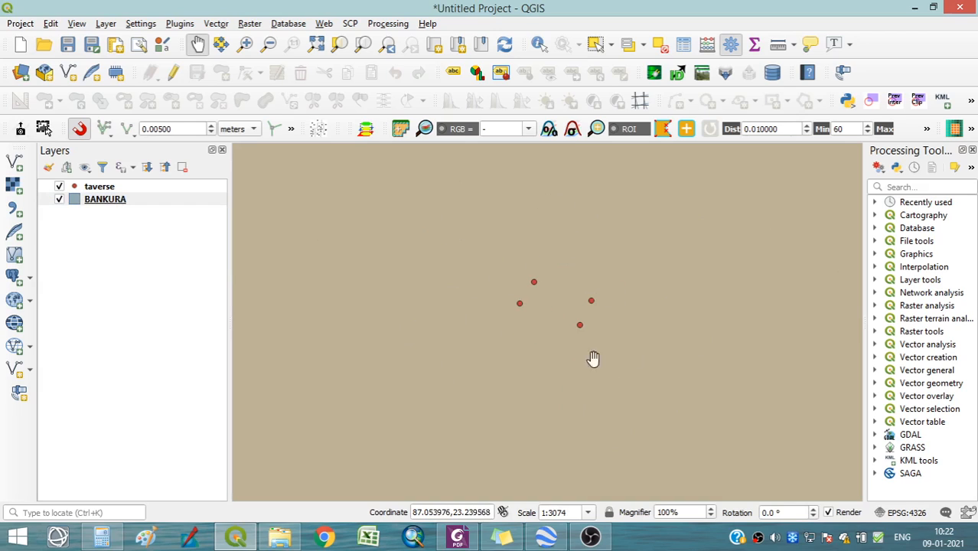
scroll(593, 413, down, 3)
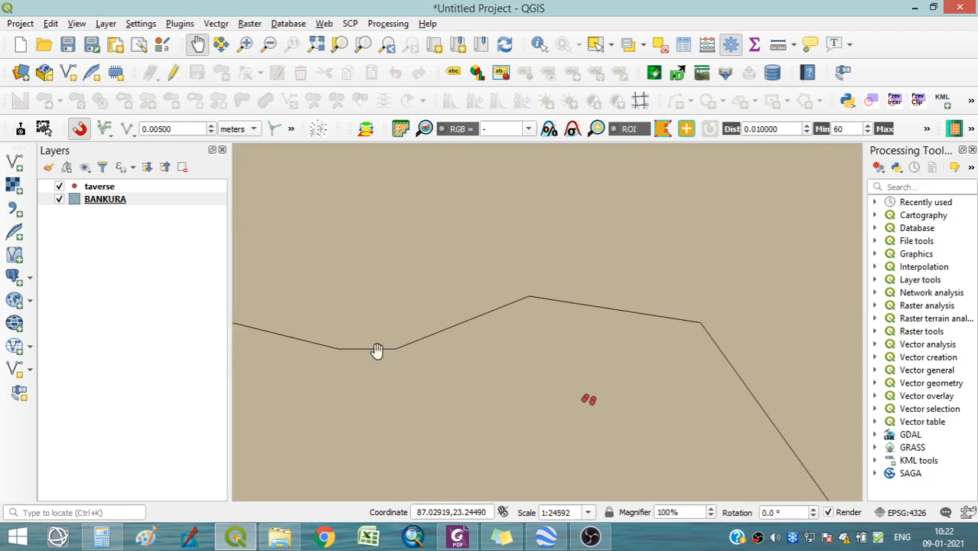
scroll(540, 379, up, 2)
drag(591, 381, 438, 206)
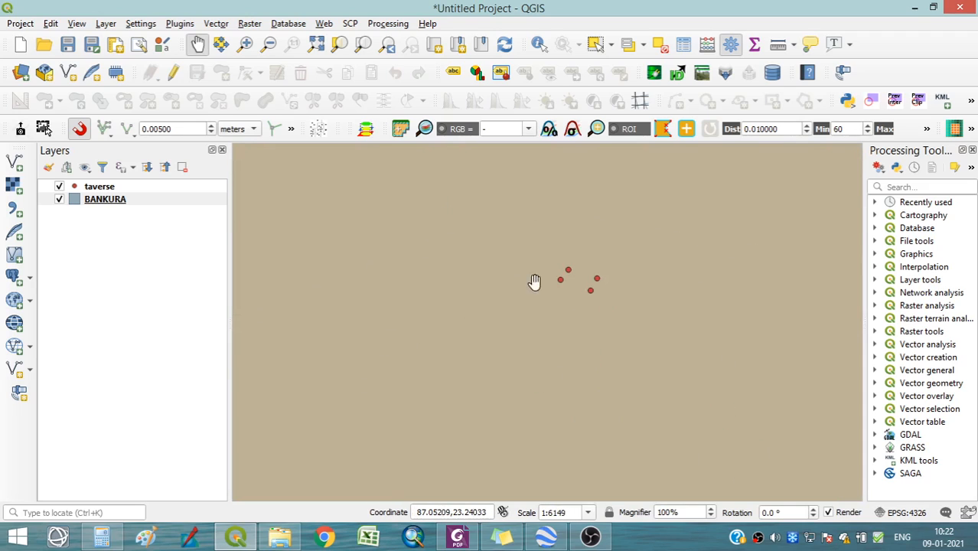
scroll(541, 303, up, 1)
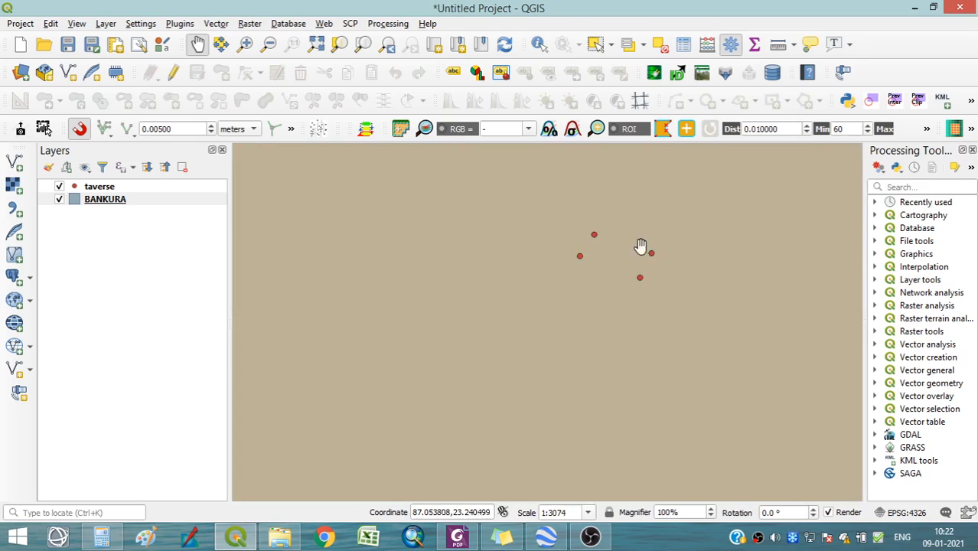